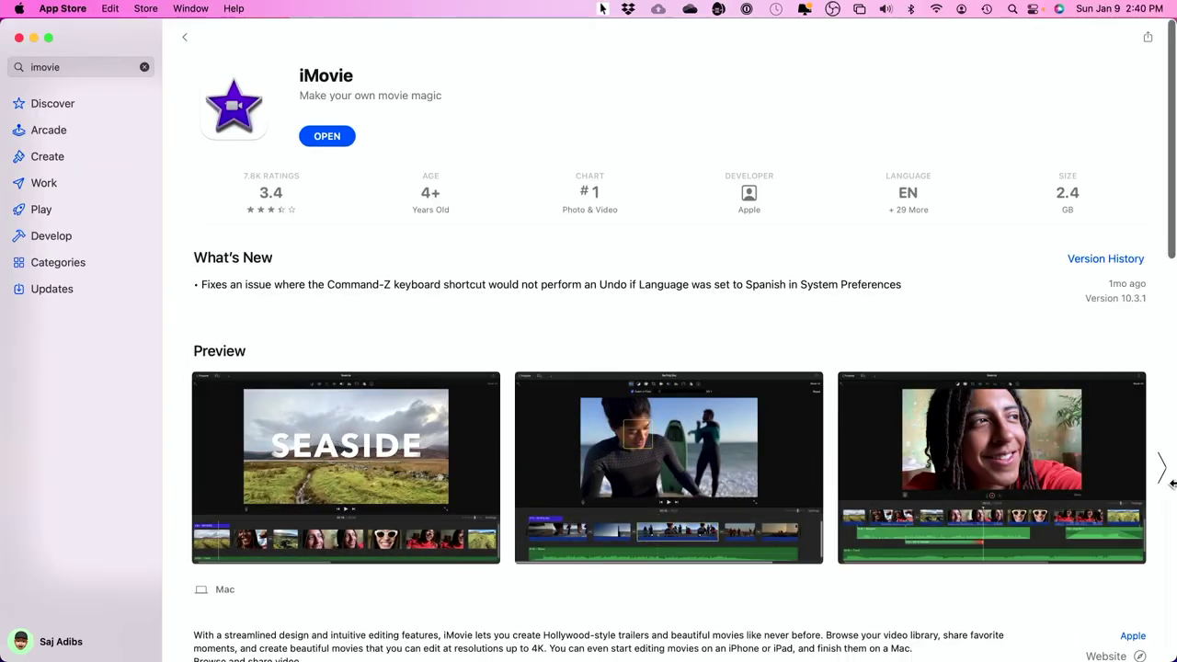
- Search the App Store for imovie and open the iMovie app
{"action": "left_click", "coordinate": [1162, 468]}
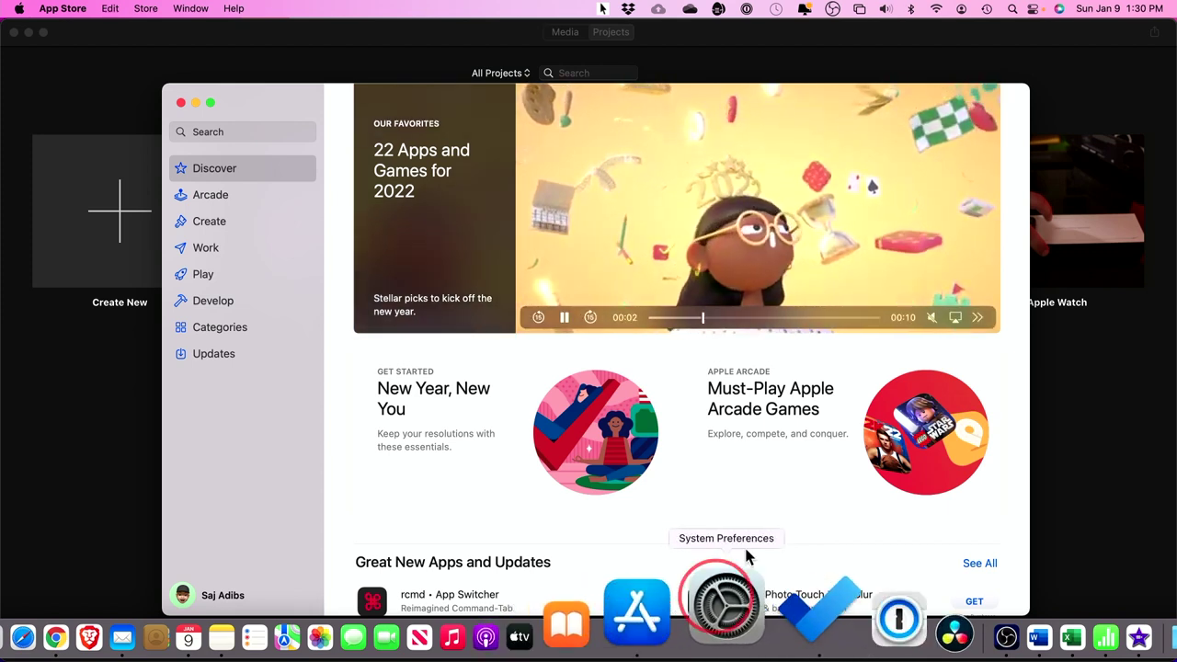
{"action": "left_click", "coordinate": [210, 131]}
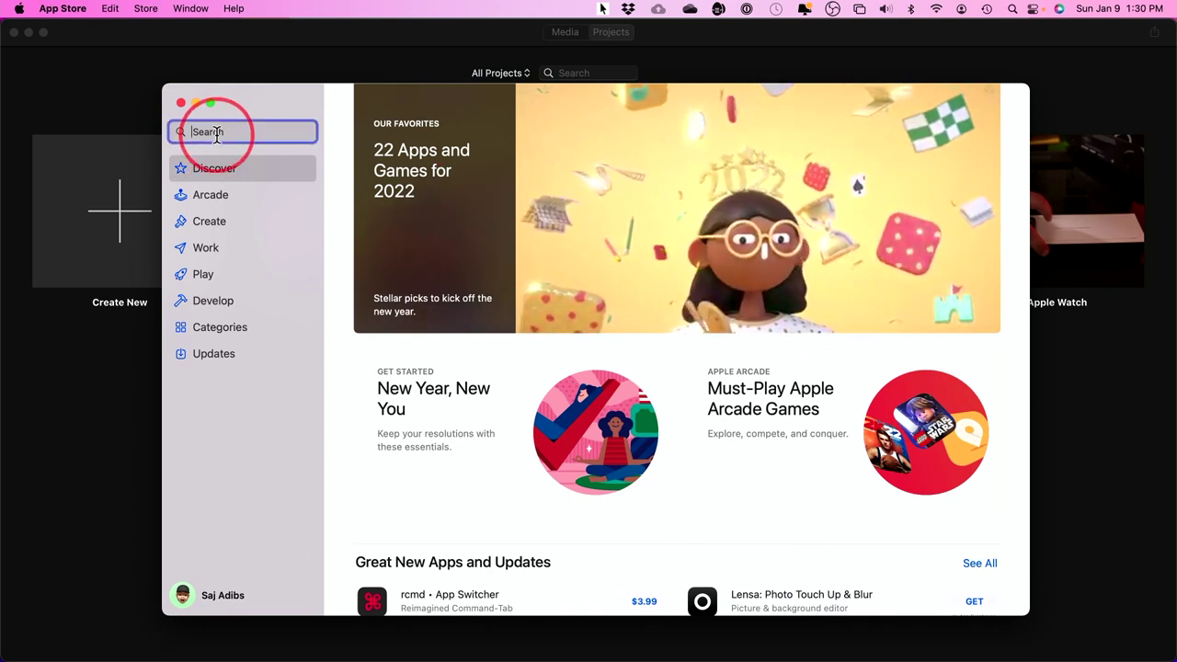
{"action": "type", "text": "imovie"}
{"action": "key", "text": "Return"}
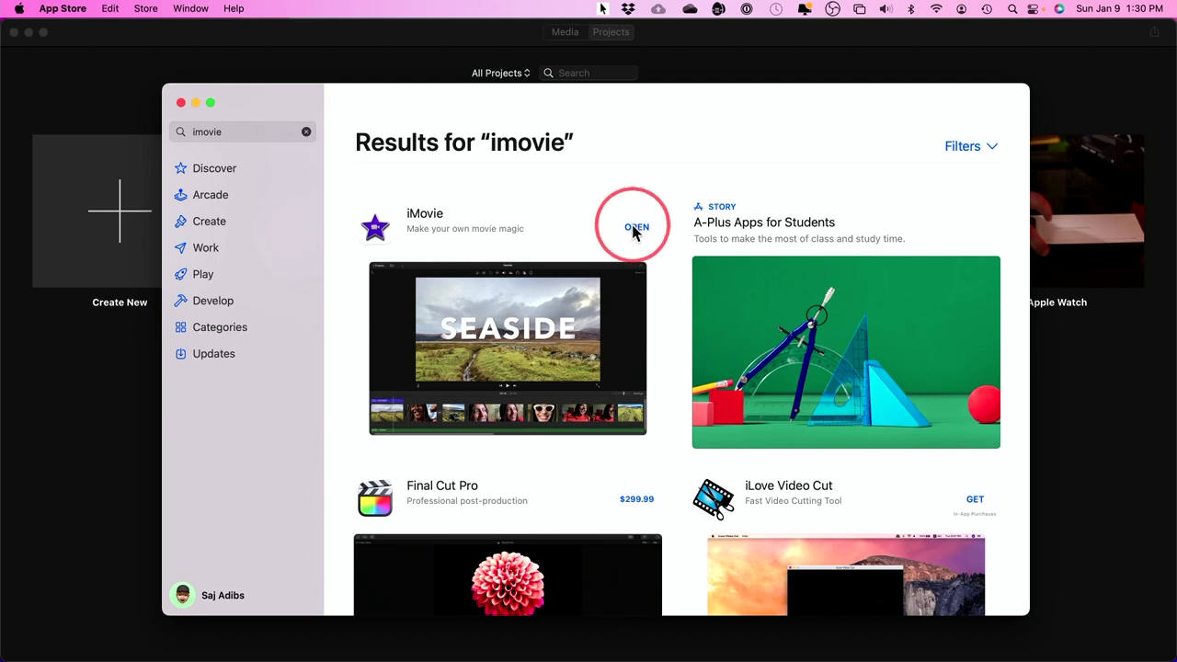
{"action": "left_click", "coordinate": [632, 228]}
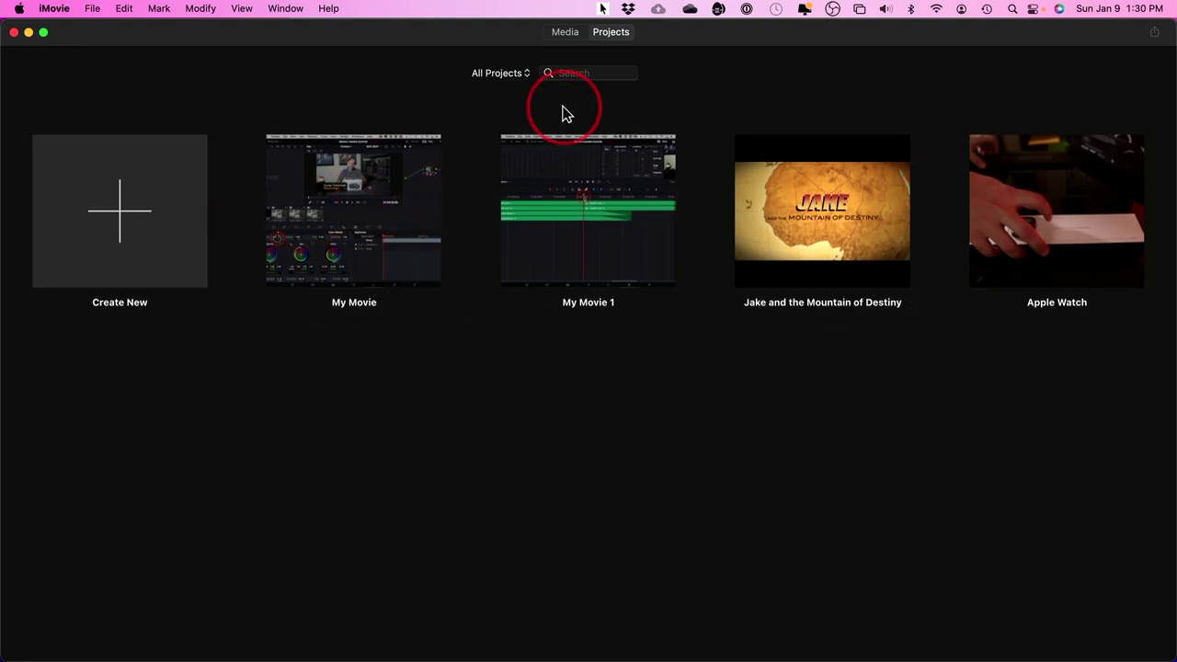
- Look over the media library, return to the projects overview and create a new movie project
{"action": "left_click", "coordinate": [565, 37]}
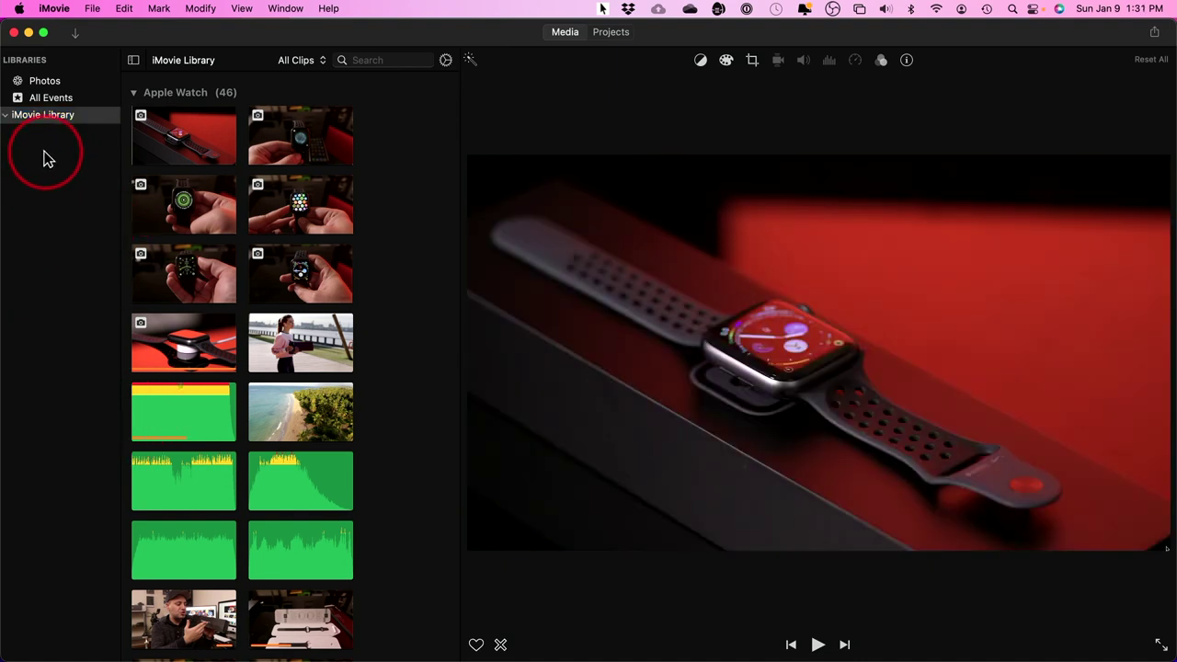
{"action": "left_click", "coordinate": [609, 41]}
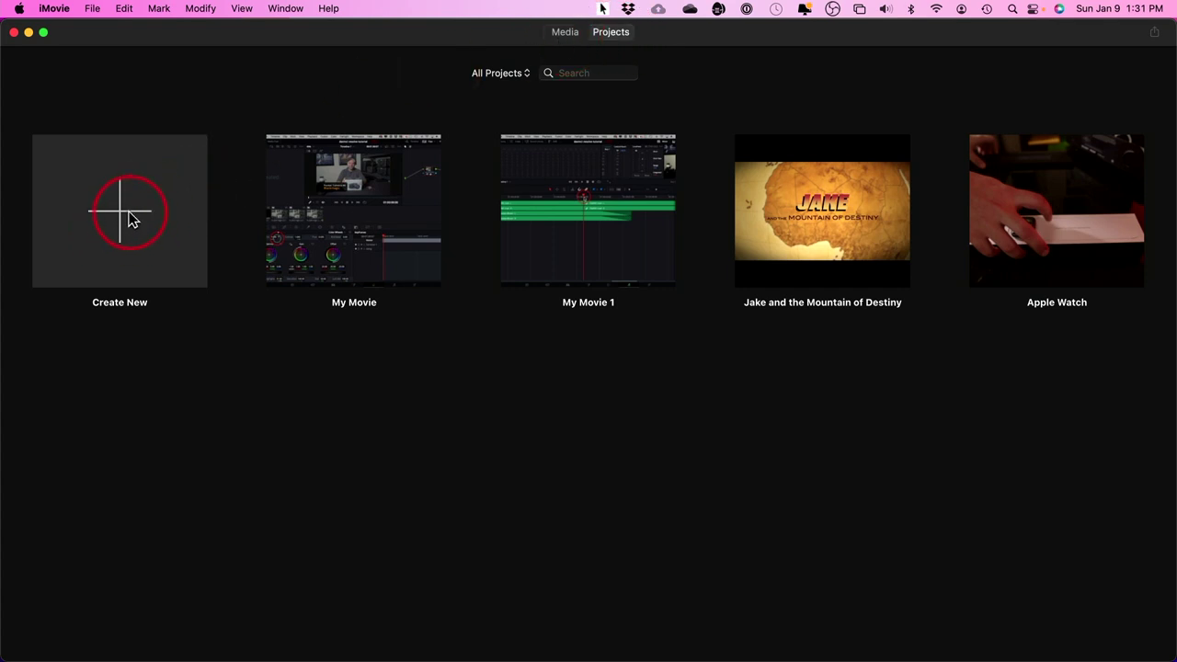
{"action": "left_click", "coordinate": [130, 219]}
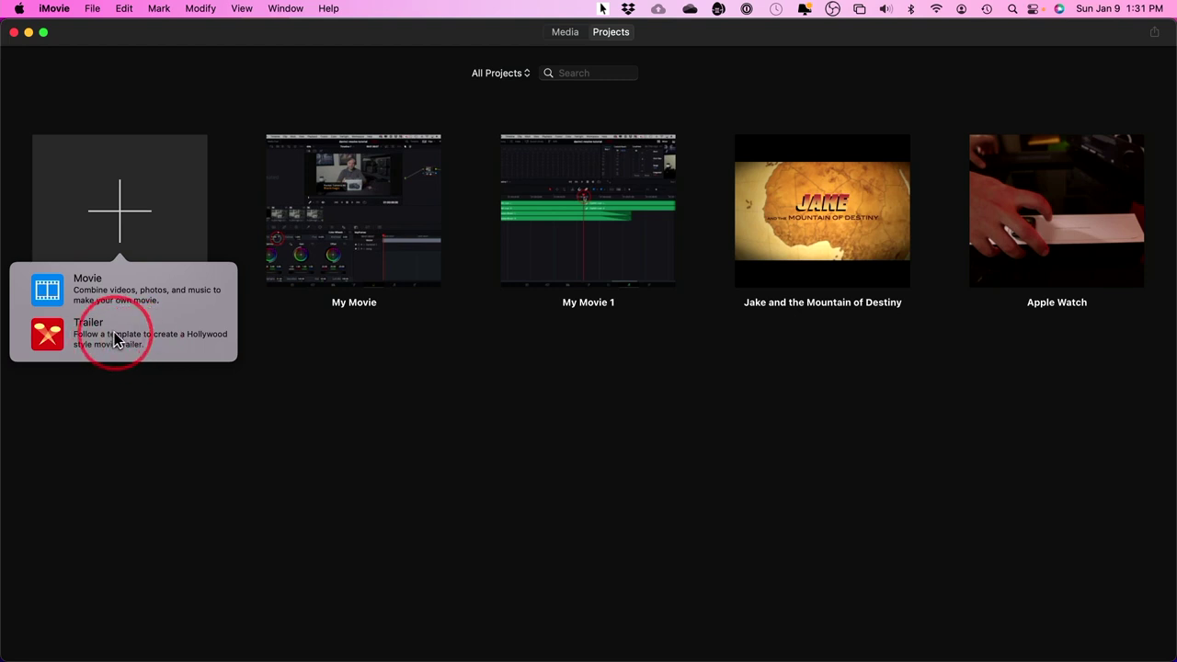
{"action": "left_click", "coordinate": [92, 288]}
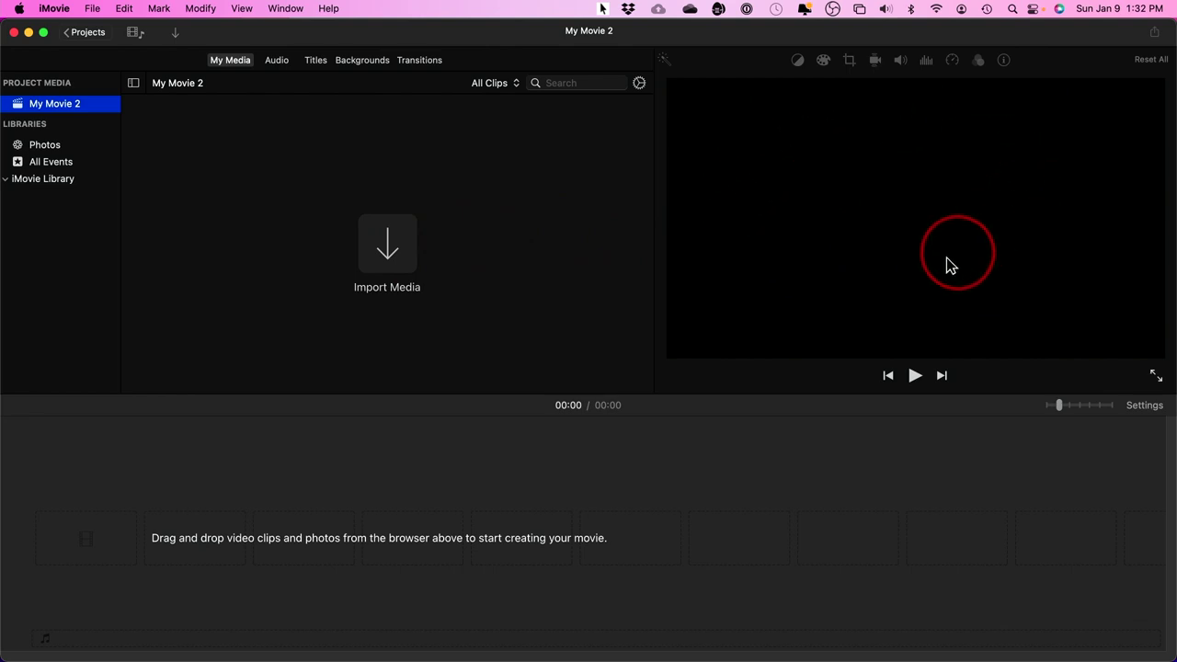
{"action": "left_click", "coordinate": [596, 473]}
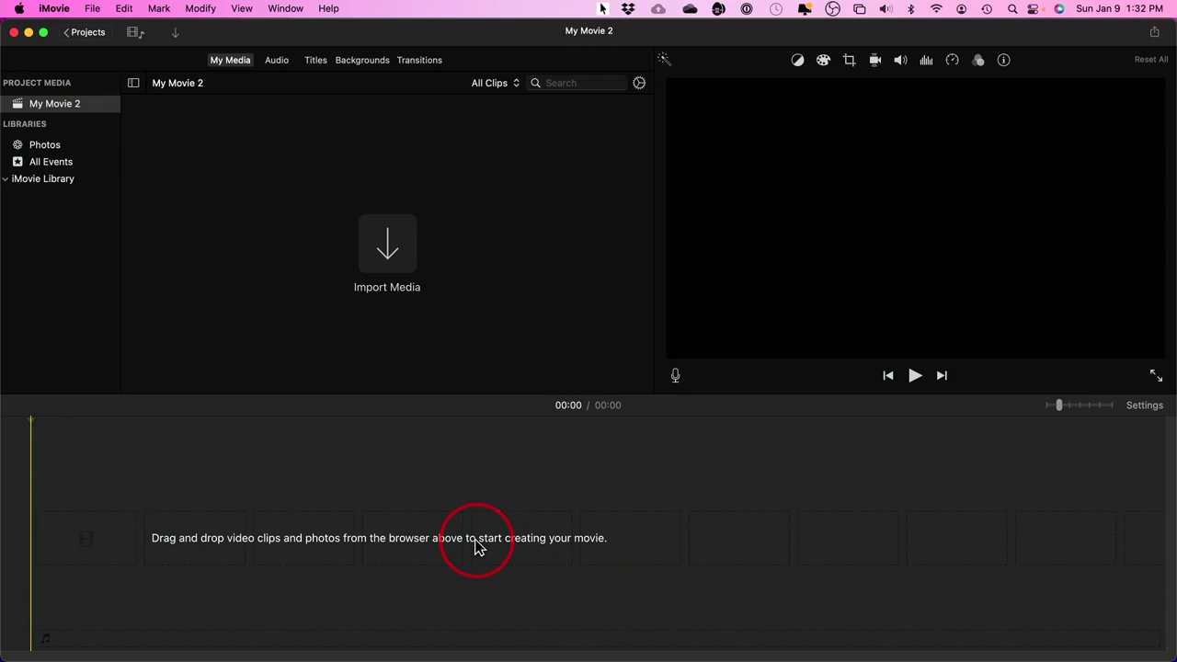
- Open media import for My Movie 2 and preview the 26.1 s video on the connected iPhone
{"action": "left_click", "coordinate": [28, 103]}
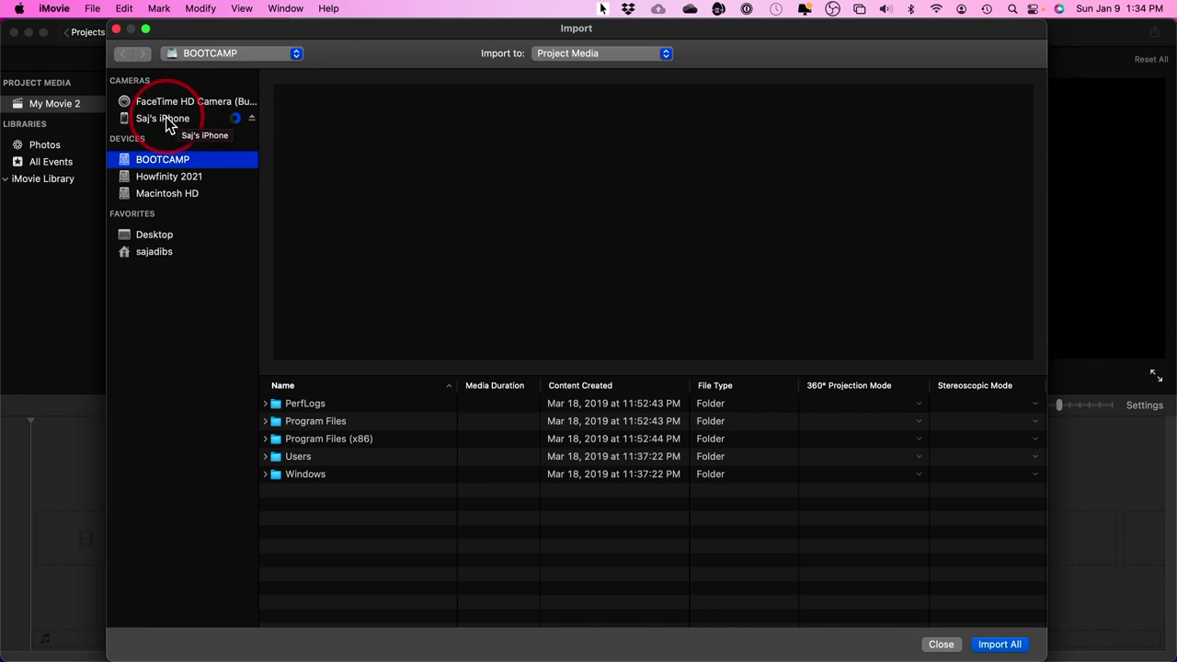
{"action": "left_click", "coordinate": [165, 120]}
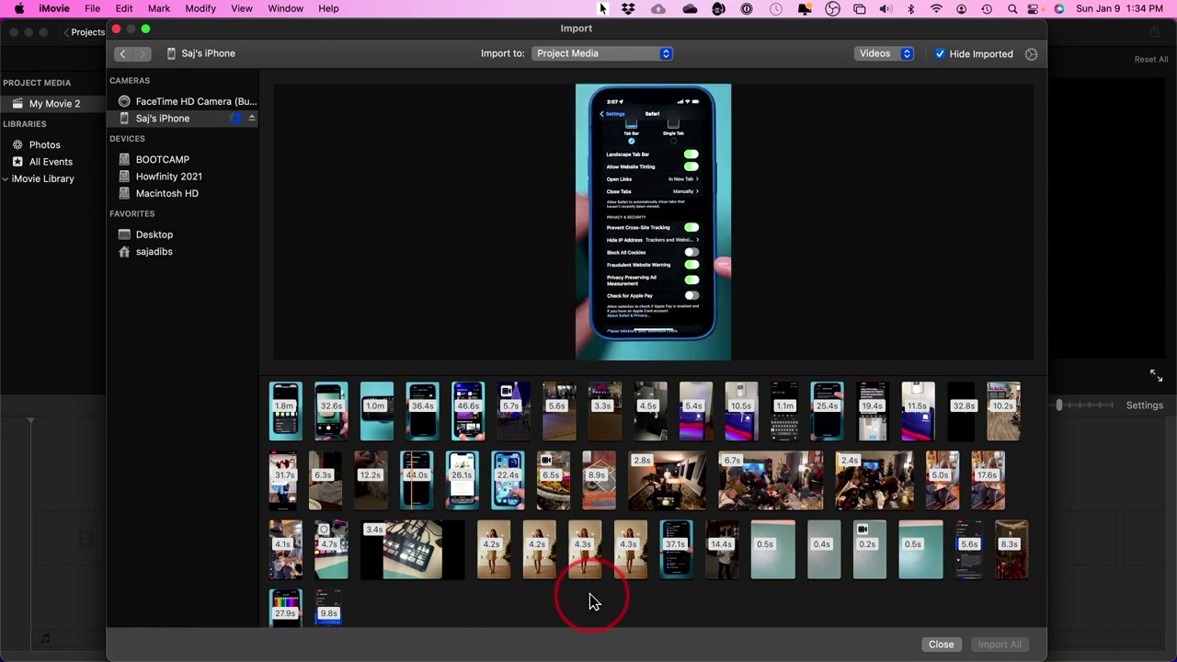
{"action": "left_click", "coordinate": [457, 481]}
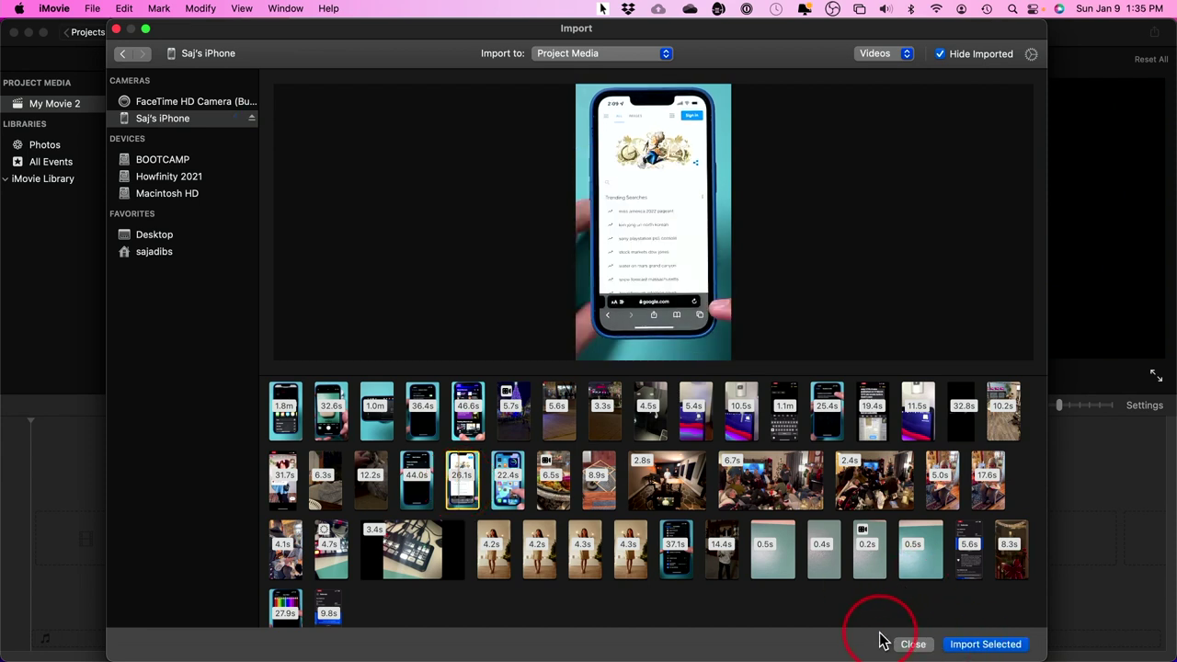
- Import all video clips from the Chicago folder on the desktop into the project media
{"action": "left_click", "coordinate": [154, 236]}
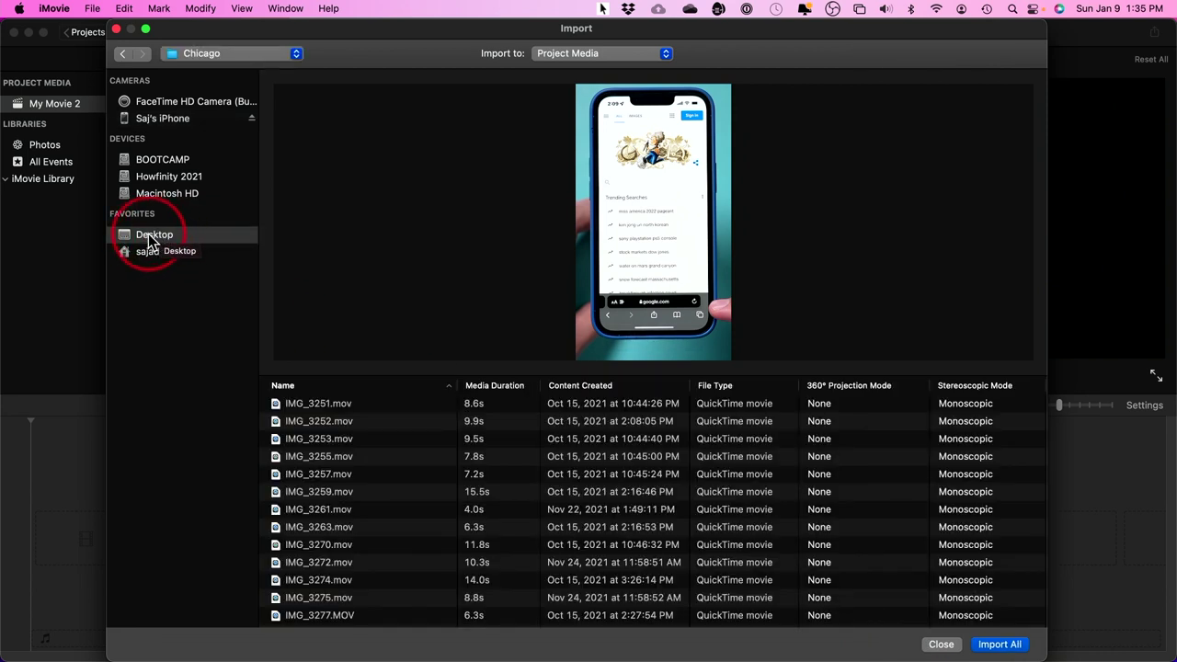
{"action": "left_click", "coordinate": [330, 405]}
{"action": "scroll", "coordinate": [336, 588], "scroll_direction": "down", "scroll_amount": 3}
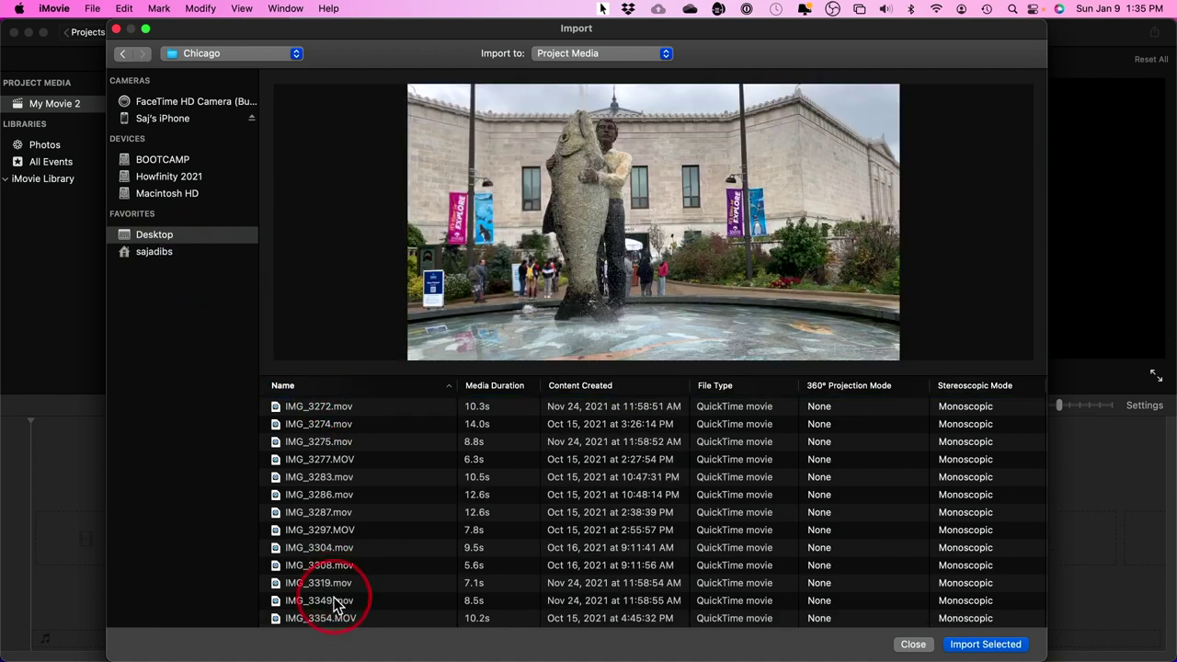
{"action": "left_click", "coordinate": [322, 618], "text": "shift"}
{"action": "scroll", "coordinate": [359, 533], "scroll_direction": "up", "scroll_amount": 4}
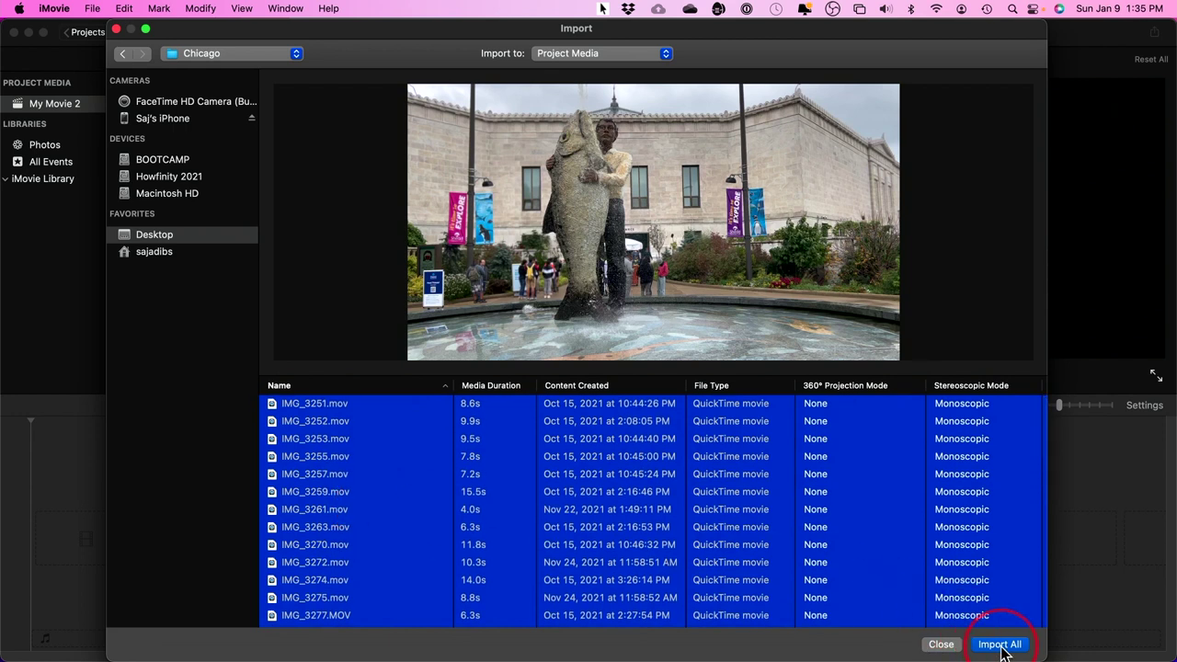
{"action": "left_click", "coordinate": [1000, 645]}
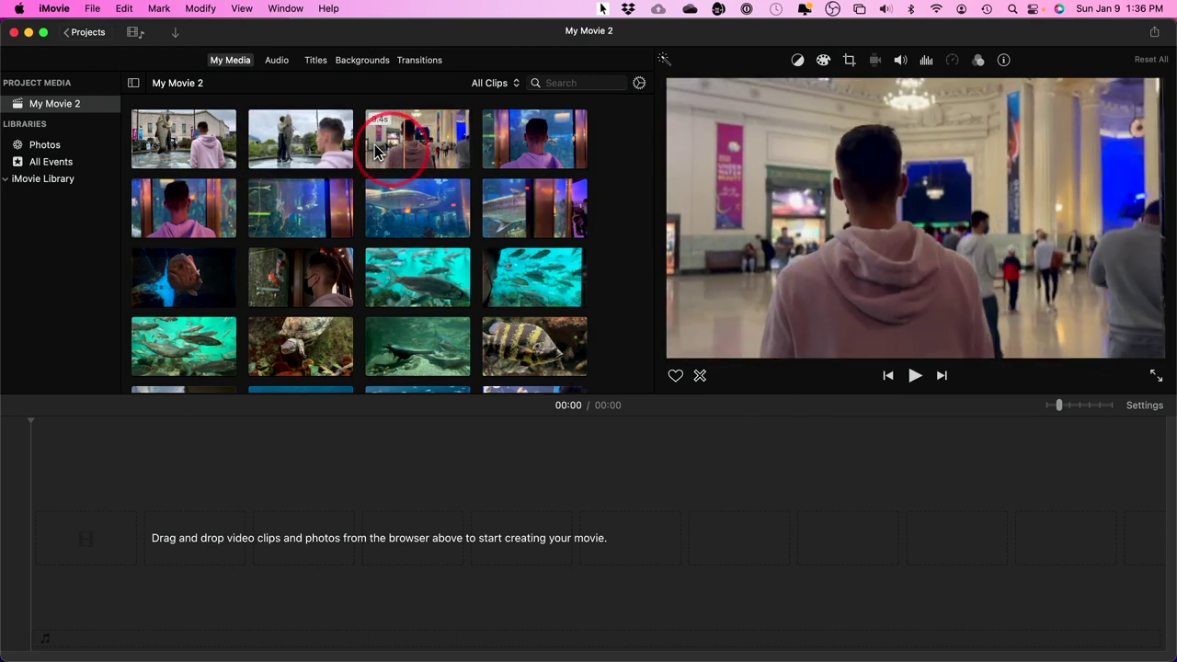
{"action": "left_click", "coordinate": [177, 39]}
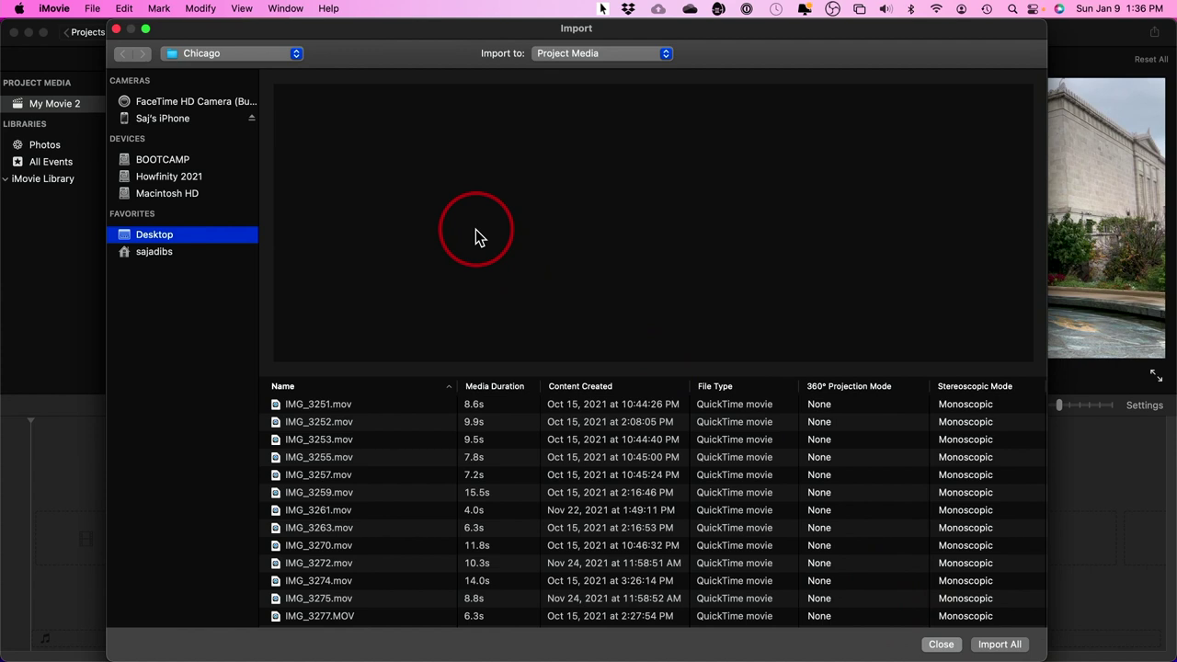
{"action": "left_click", "coordinate": [948, 644]}
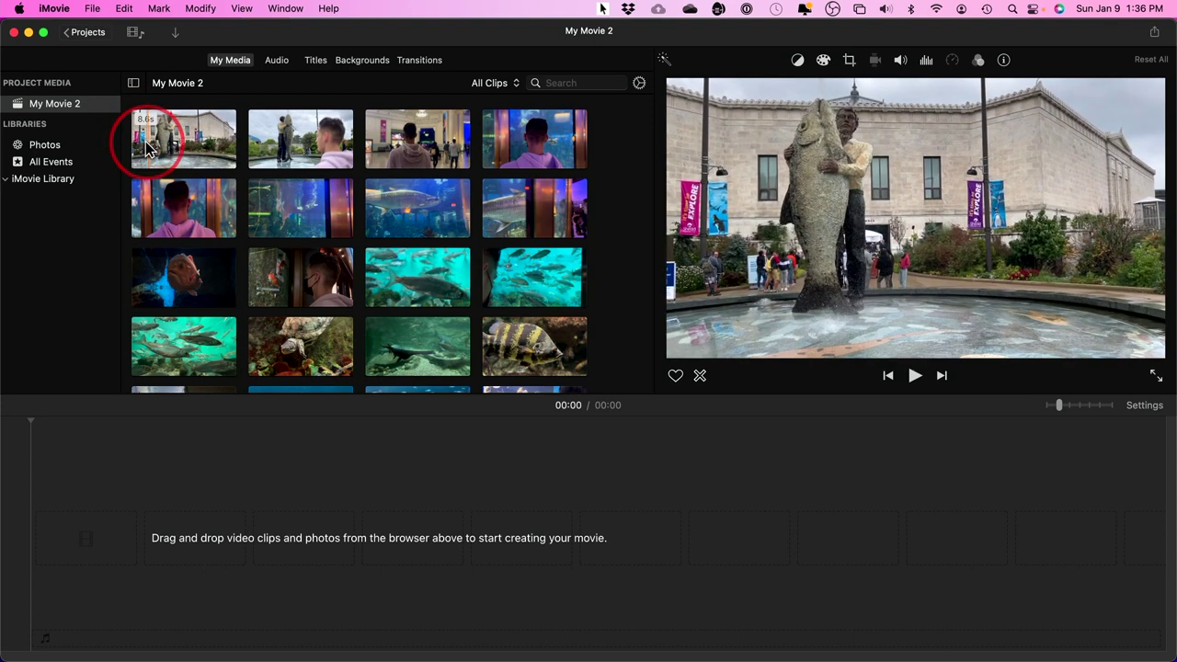
- Mark in and out points around about 4.2 s of the first fountain clip and append that range to the timeline
{"action": "key", "text": "i"}
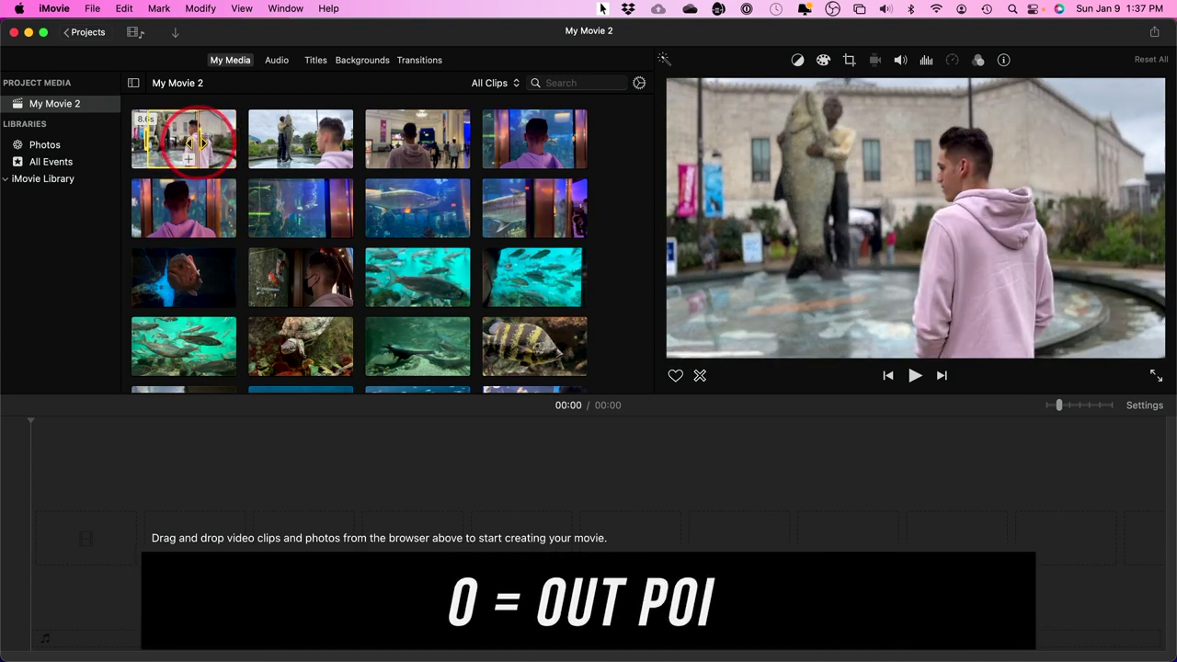
{"action": "key", "text": "o"}
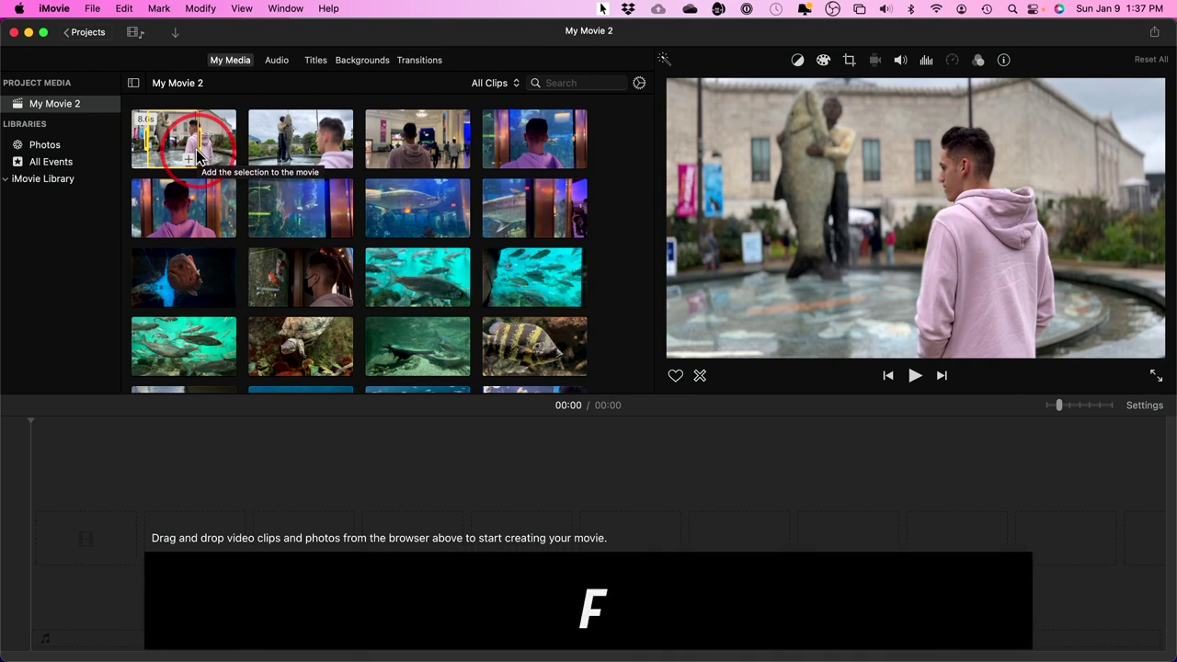
{"action": "key", "text": "e"}
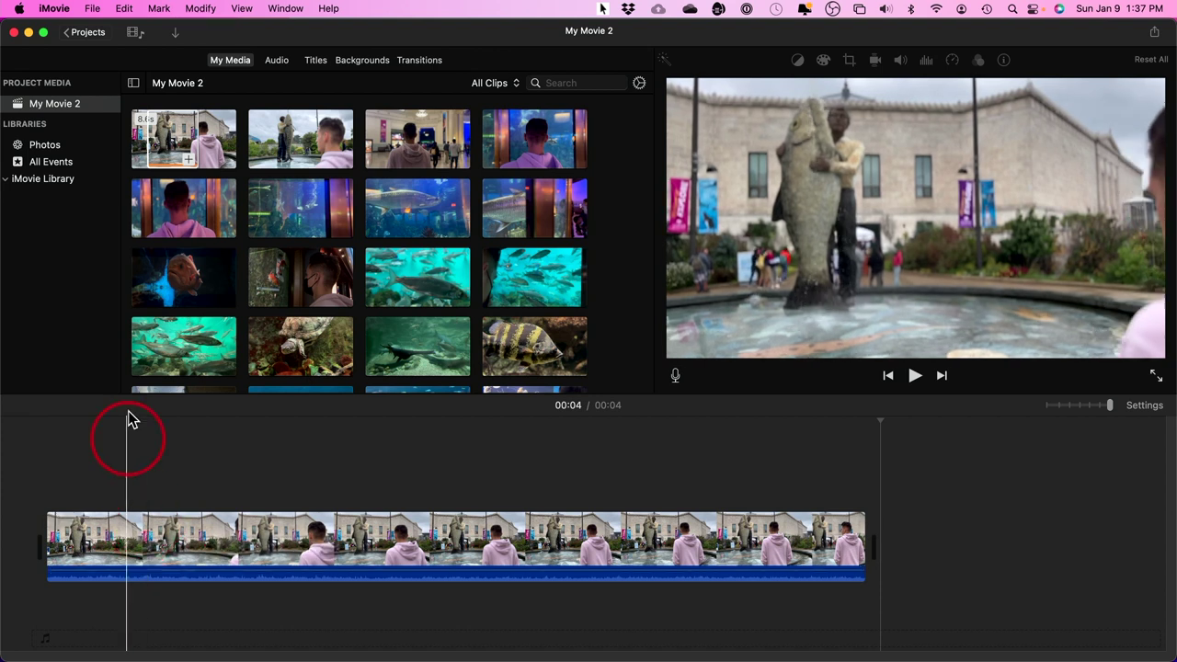
- Select a section of about 3 s in the second fountain clip, append it to the timeline and skim the result
{"action": "left_click", "coordinate": [149, 143]}
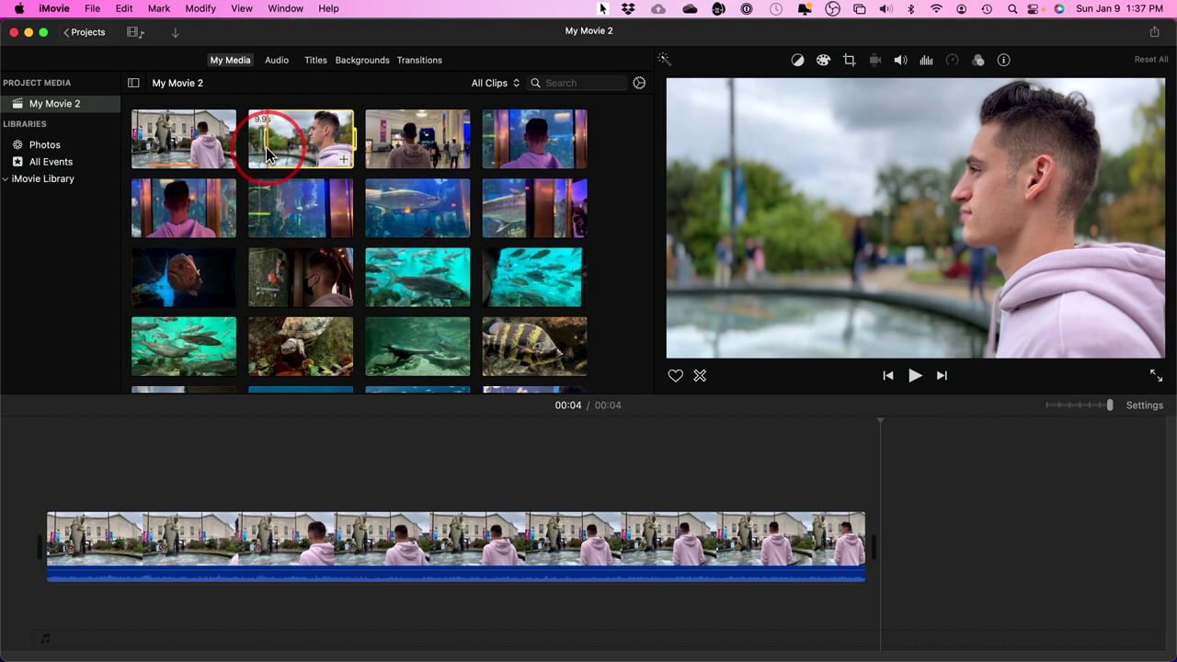
{"action": "left_click_drag", "start_coordinate": [266, 154], "coordinate": [246, 155]}
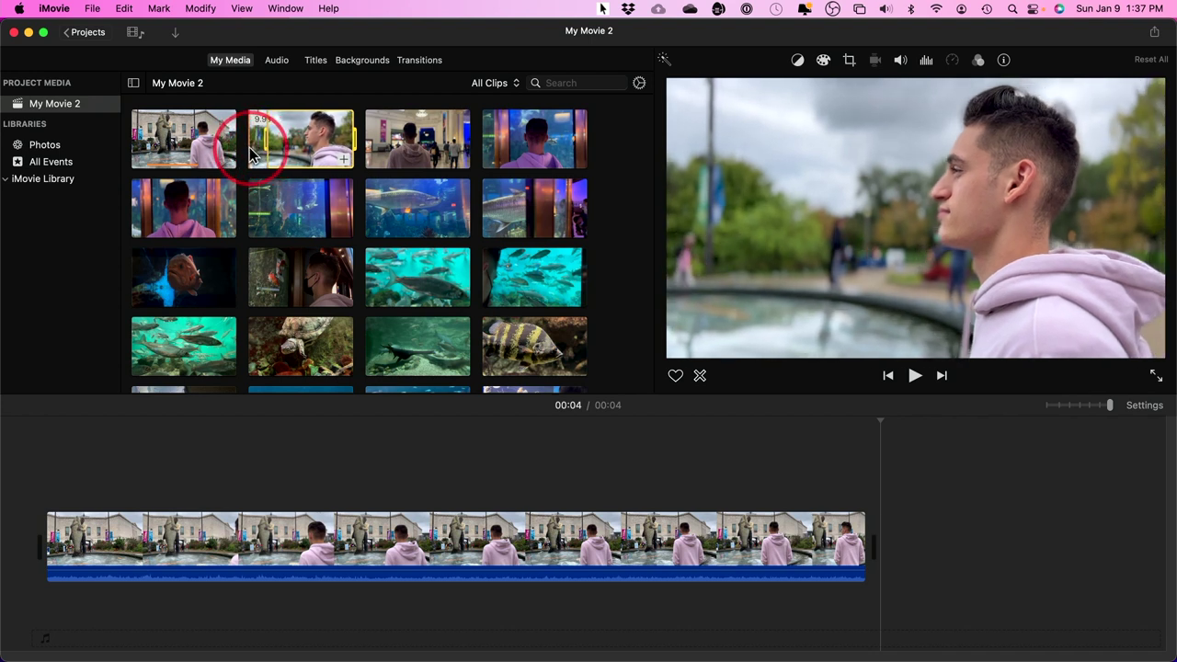
{"action": "left_click_drag", "start_coordinate": [255, 154], "coordinate": [298, 153]}
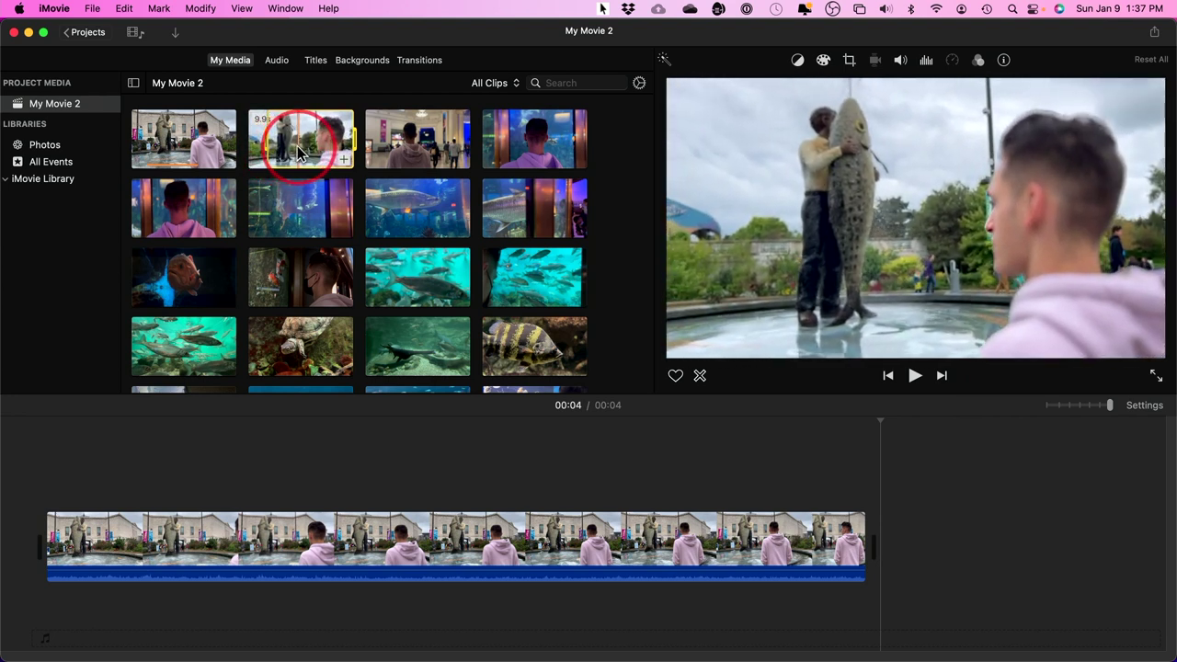
{"action": "left_click_drag", "start_coordinate": [298, 153], "coordinate": [296, 149]}
{"action": "left_click", "coordinate": [289, 159]}
{"action": "left_click", "coordinate": [333, 550]}
{"action": "left_click", "coordinate": [213, 547]}
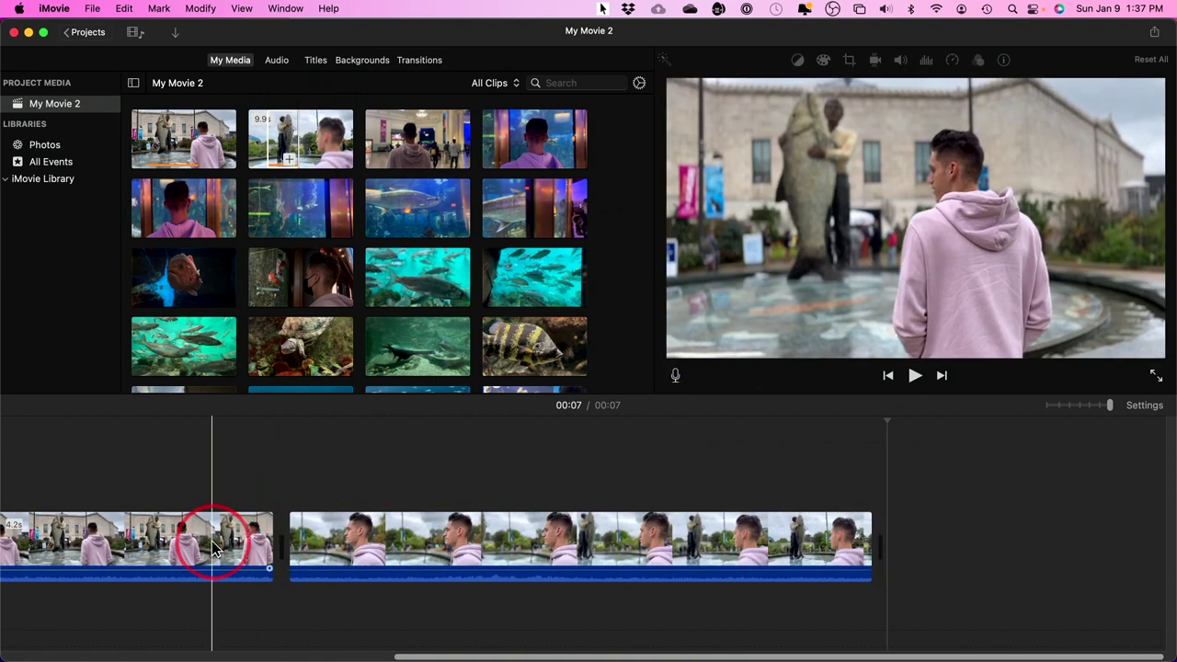
{"action": "left_click_drag", "start_coordinate": [213, 547], "coordinate": [374, 558]}
- Append about 4 s of the 8.4 s aquarium clip and the full 9.5 s blue fish tank clip to the timeline
{"action": "scroll", "coordinate": [358, 239], "scroll_direction": "down", "scroll_amount": 5}
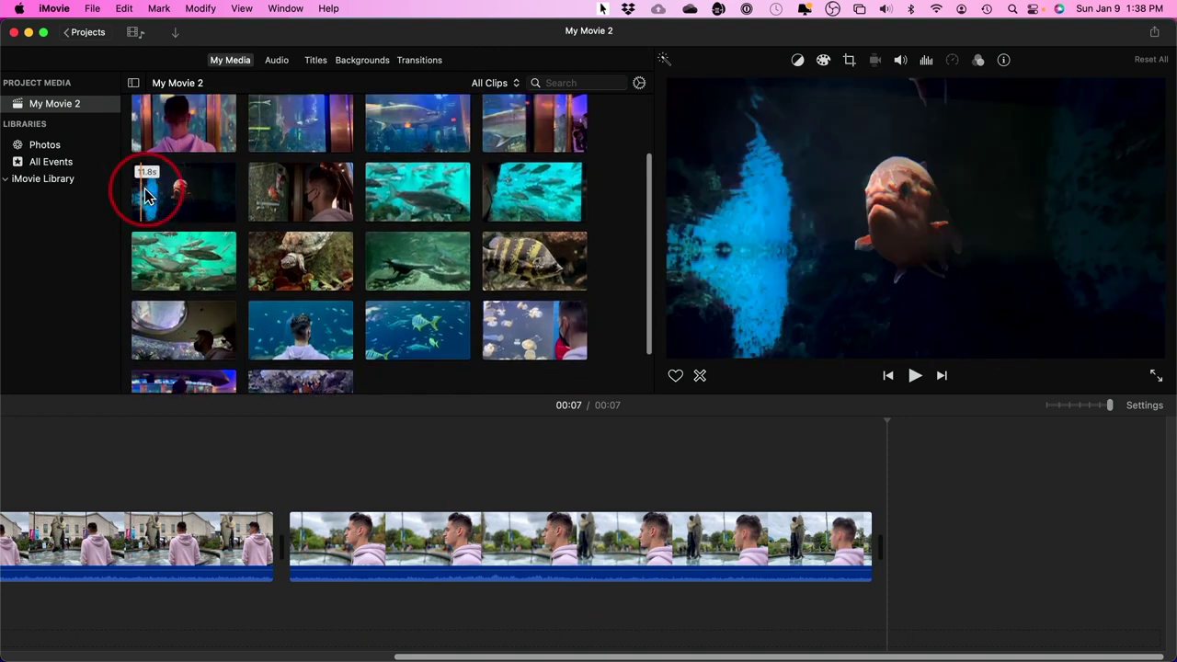
{"action": "left_click", "coordinate": [186, 216]}
{"action": "scroll", "coordinate": [165, 276], "scroll_direction": "up", "scroll_amount": 1}
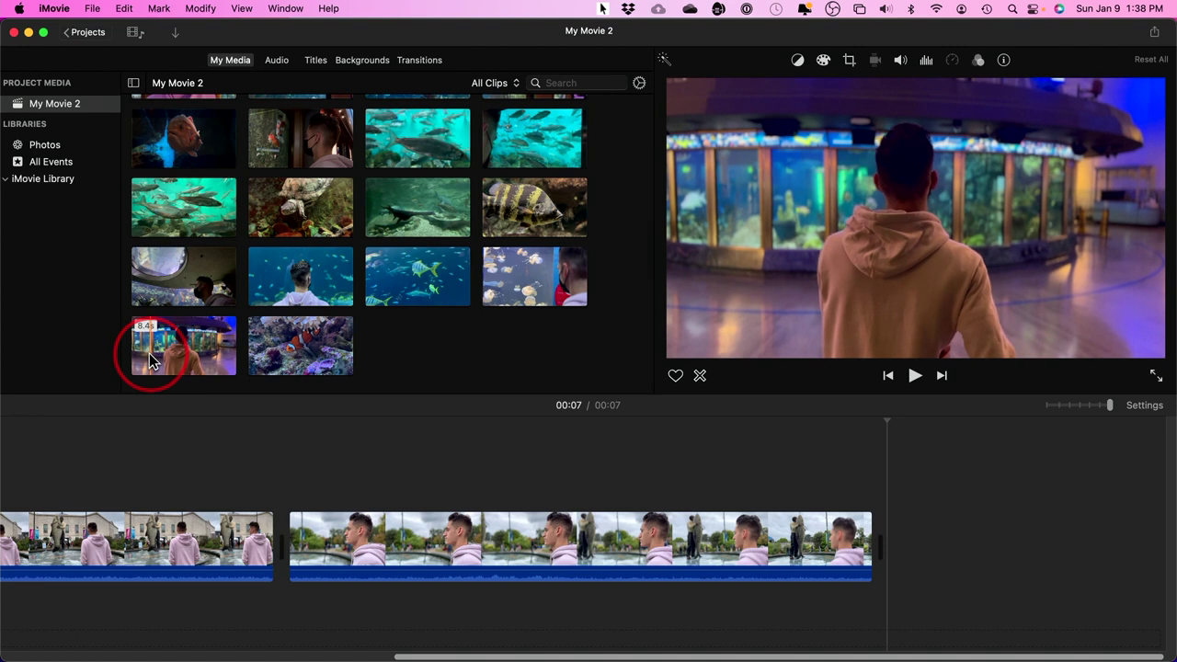
{"action": "left_click_drag", "start_coordinate": [151, 360], "coordinate": [211, 361]}
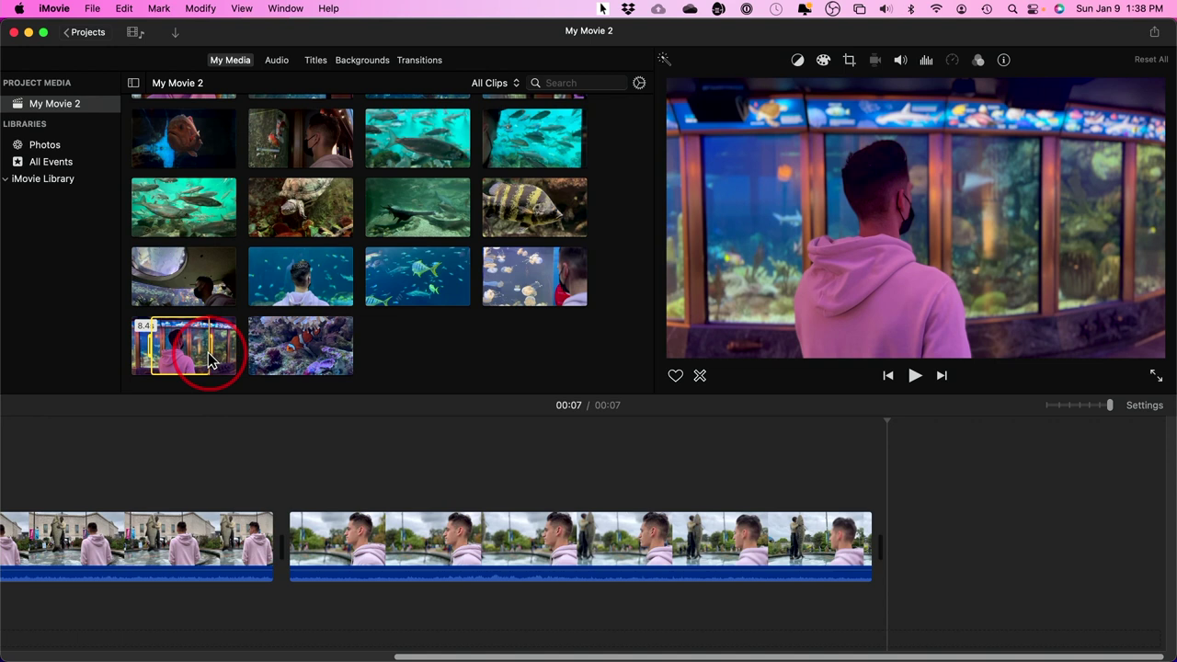
{"action": "left_click", "coordinate": [200, 365]}
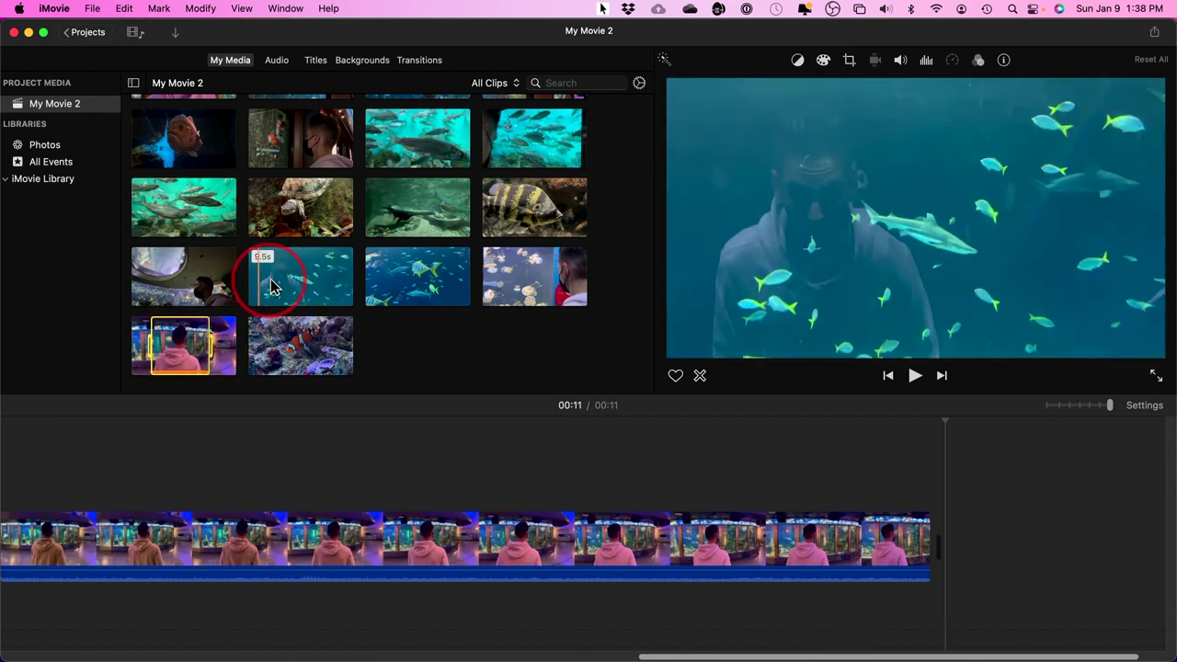
{"action": "left_click_drag", "start_coordinate": [282, 286], "coordinate": [954, 552]}
{"action": "scroll", "coordinate": [815, 475], "scroll_direction": "right", "scroll_amount": 3}
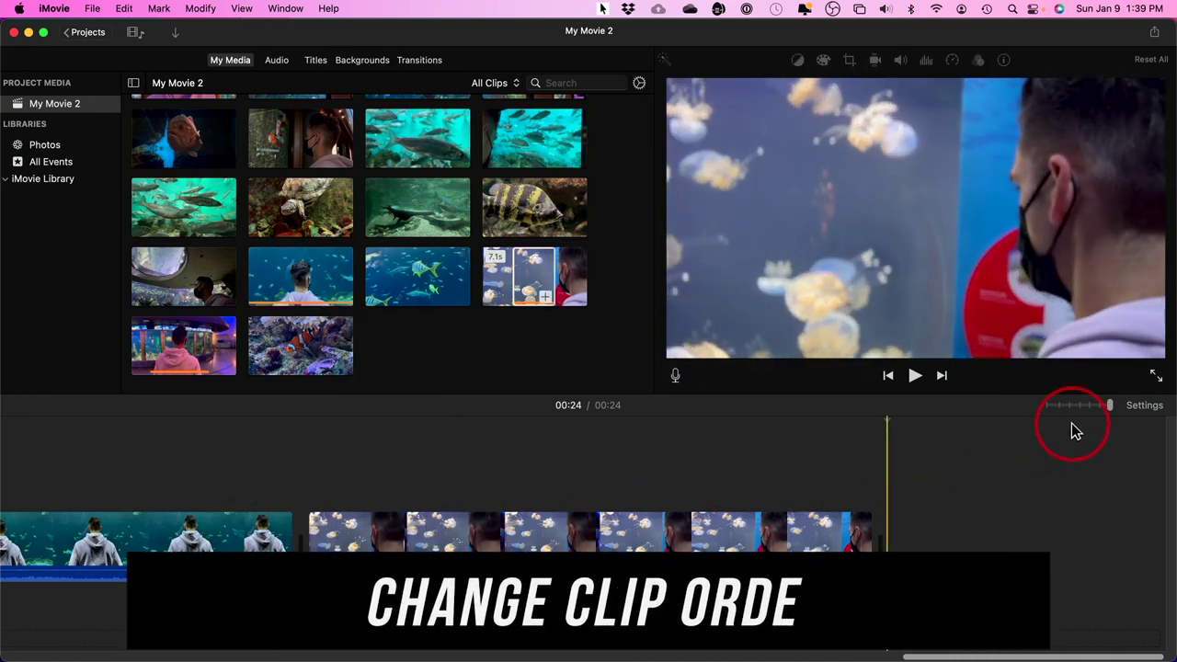
- Zoom the timeline out to fit all five clips and skim through them to review their order
{"action": "left_click_drag", "start_coordinate": [1112, 407], "coordinate": [1068, 407]}
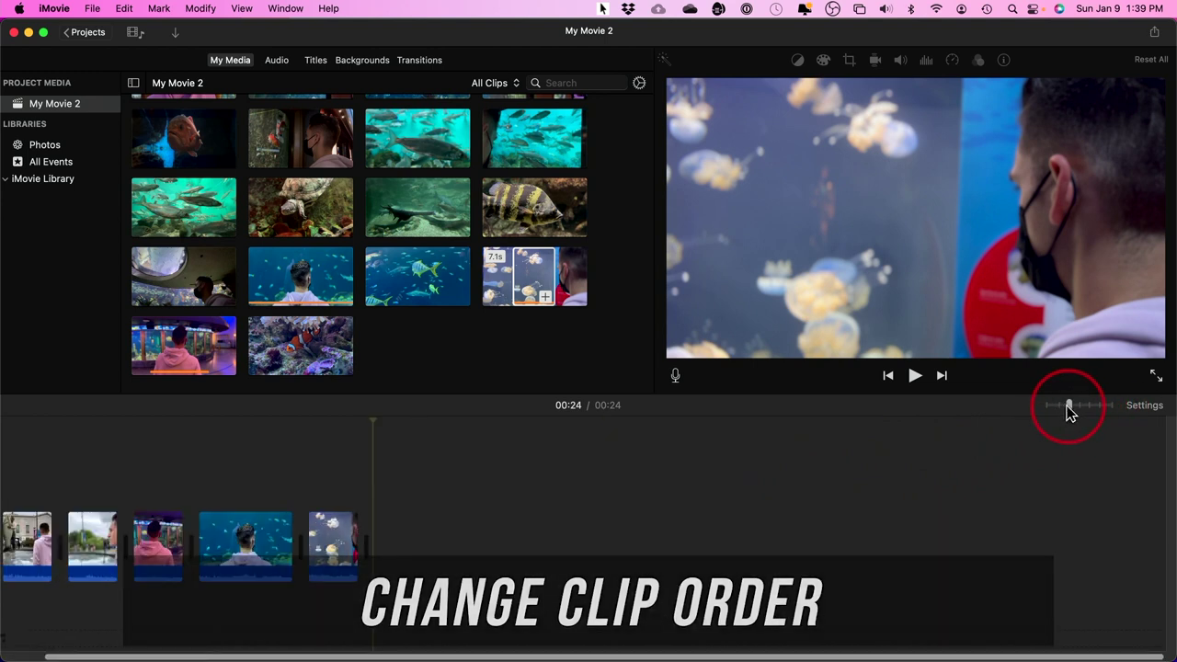
{"action": "left_click", "coordinate": [11, 525]}
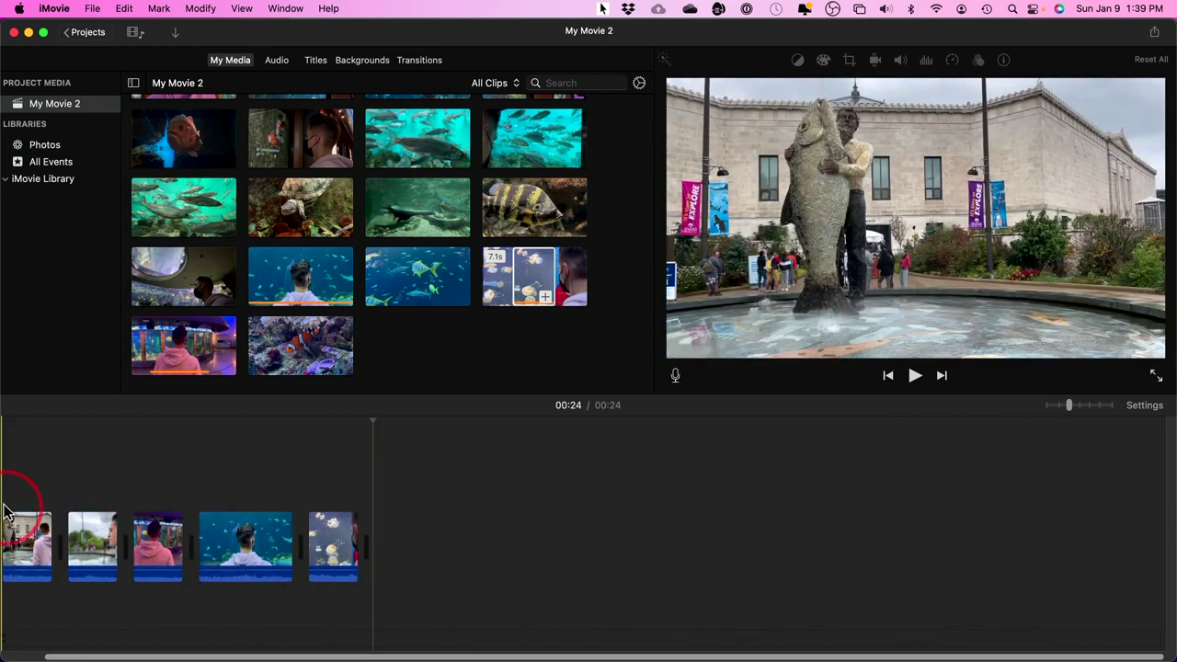
{"action": "left_click", "coordinate": [139, 525]}
{"action": "left_click", "coordinate": [334, 524]}
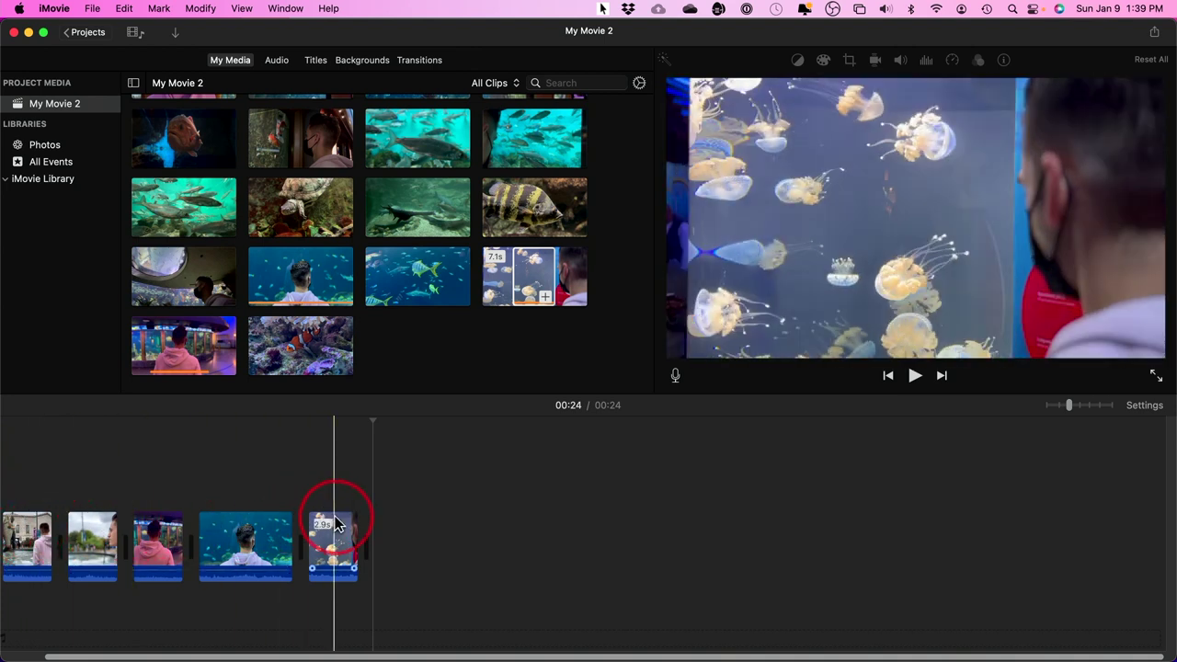
{"action": "left_click", "coordinate": [276, 539]}
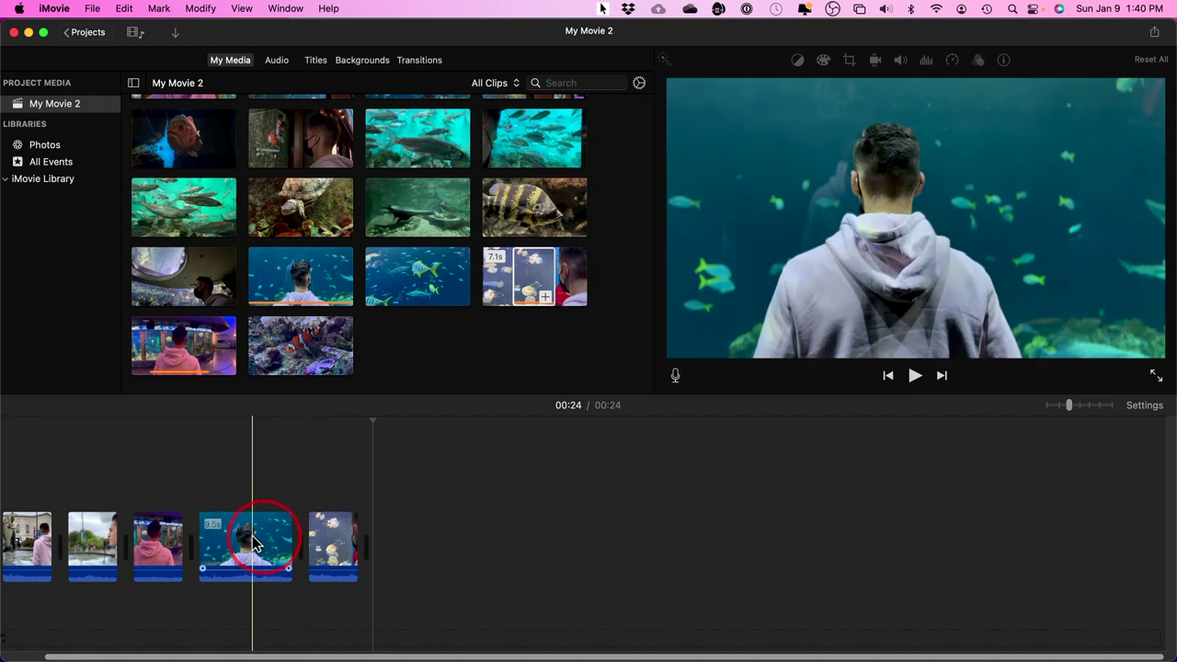
{"action": "left_click", "coordinate": [200, 540]}
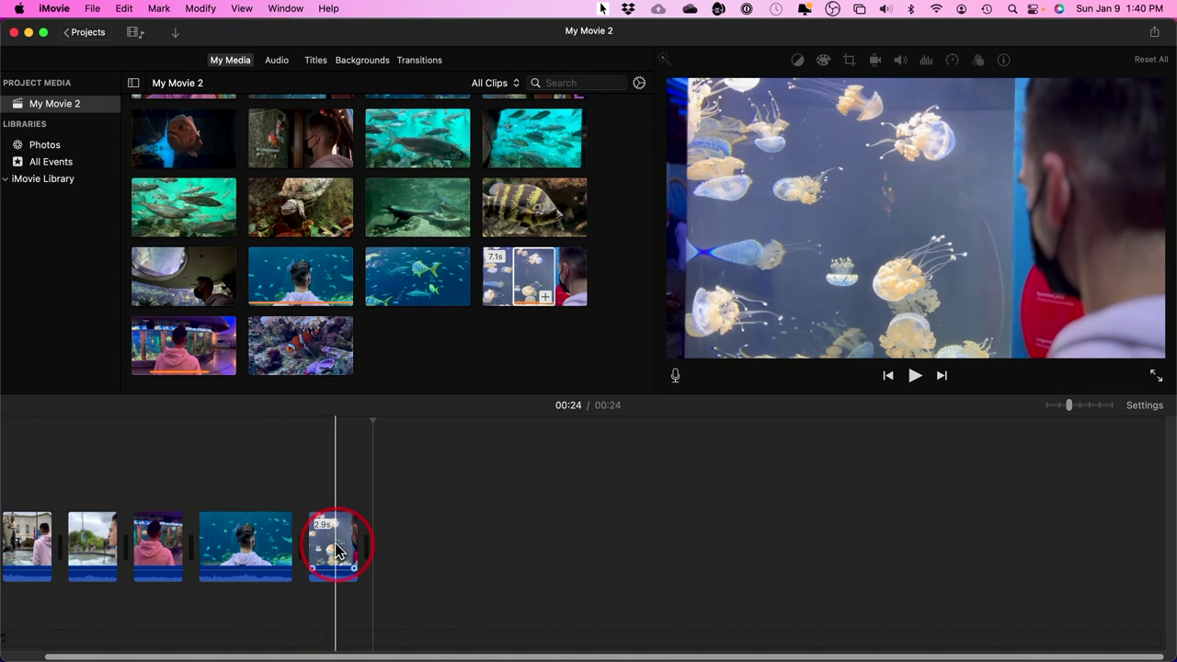
- Move the jellyfish clip ahead of the blue fish tank clip on the timeline and skim the new order
{"action": "left_click_drag", "start_coordinate": [341, 552], "coordinate": [224, 549]}
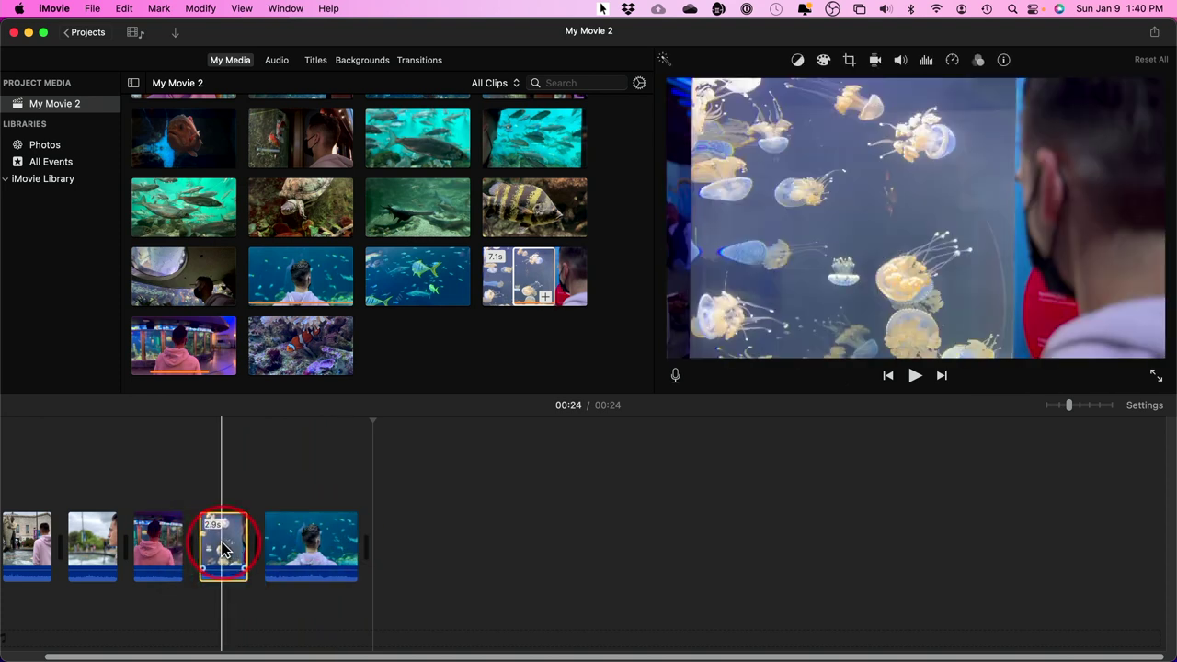
{"action": "left_click", "coordinate": [163, 550]}
{"action": "left_click", "coordinate": [202, 544]}
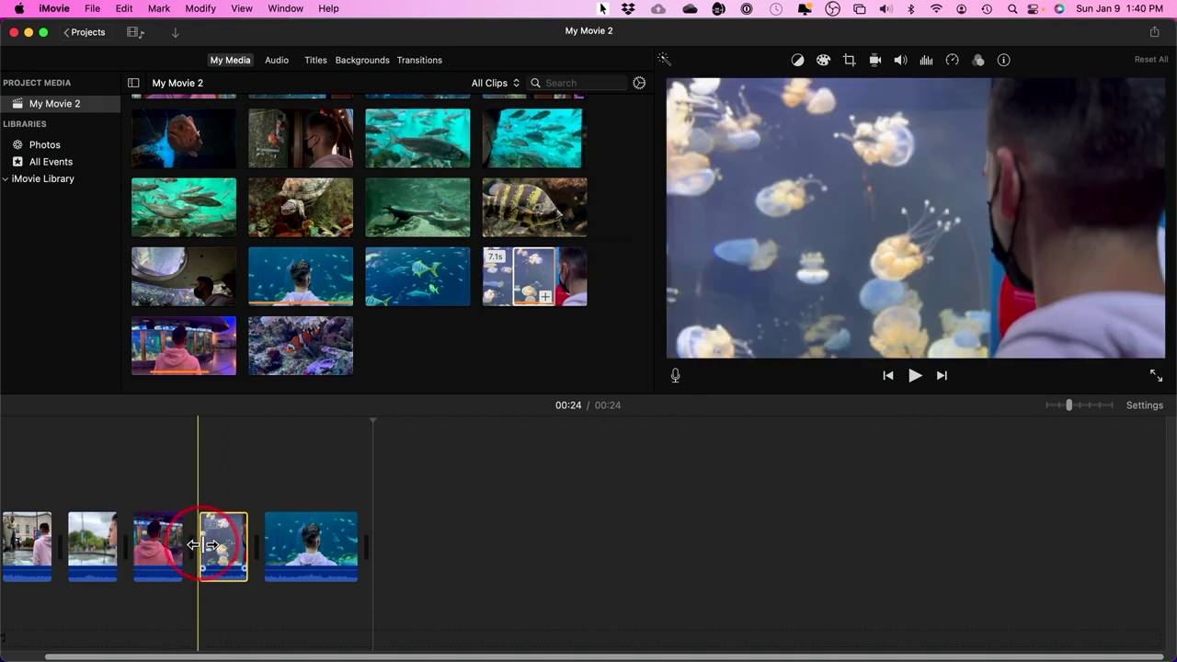
{"action": "left_click", "coordinate": [271, 545]}
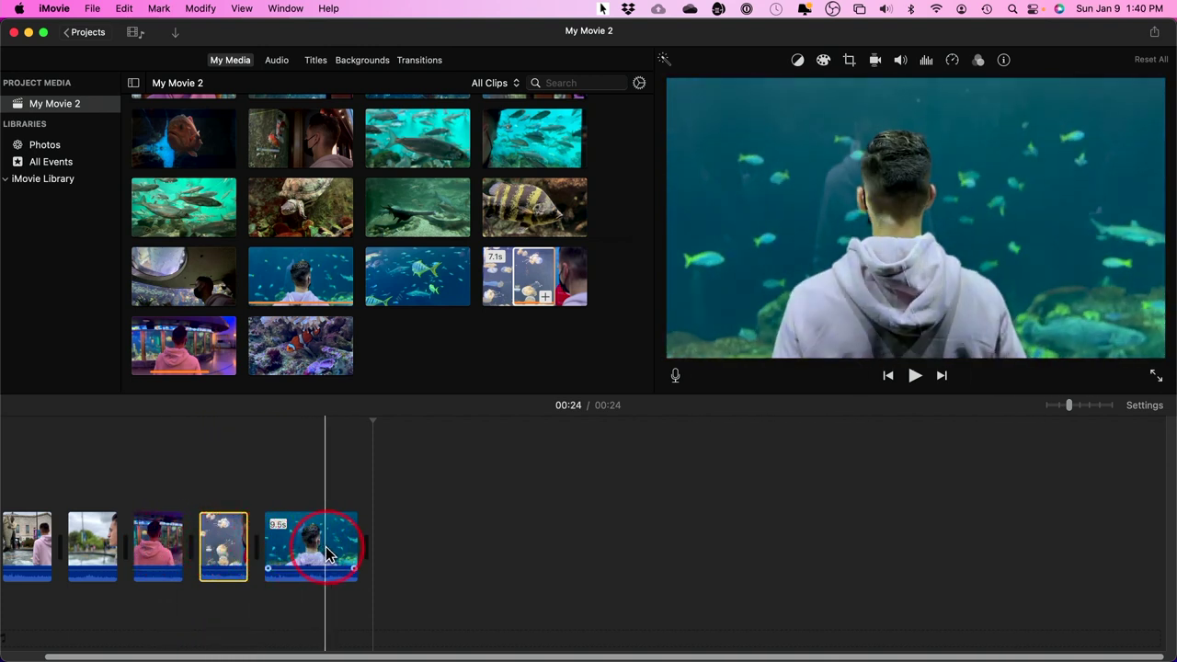
{"action": "left_click", "coordinate": [92, 550]}
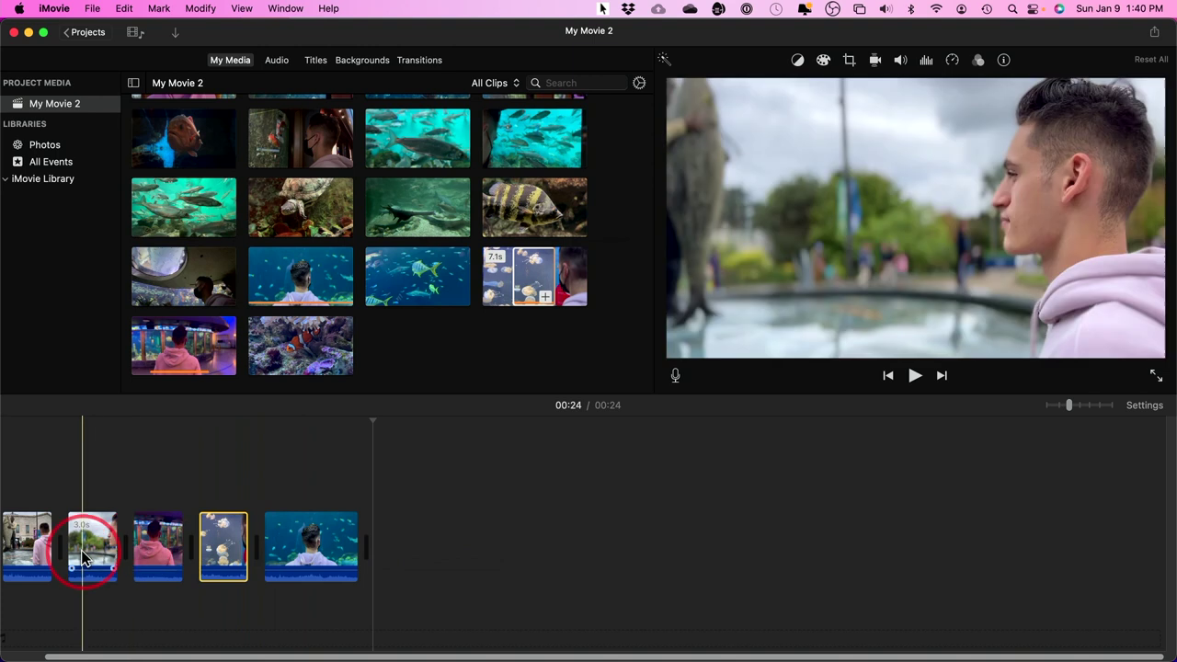
{"action": "mouse_move", "coordinate": [92, 550]}
{"action": "left_mouse_down"}
{"action": "mouse_move", "coordinate": [210, 487]}
{"action": "mouse_move", "coordinate": [347, 546]}
{"action": "mouse_move", "coordinate": [138, 483]}
{"action": "mouse_move", "coordinate": [47, 524]}
{"action": "mouse_move", "coordinate": [93, 555]}
{"action": "left_mouse_up"}
{"action": "left_click", "coordinate": [333, 555]}
{"action": "left_click", "coordinate": [165, 575]}
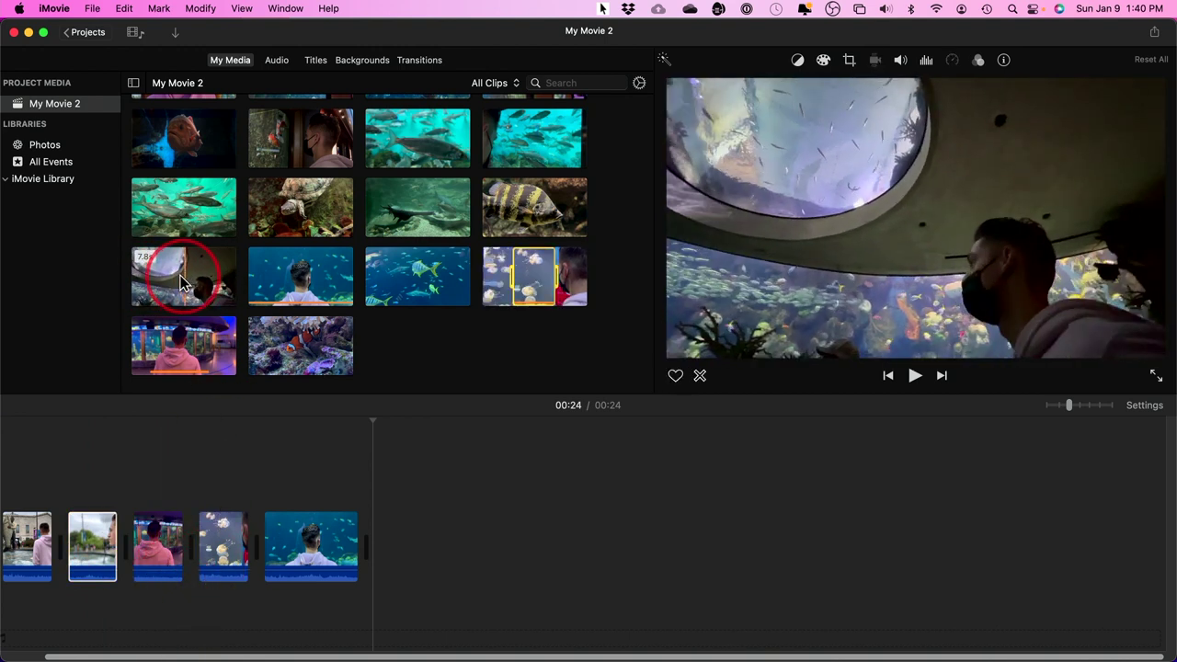
- Insert a section of the domed-ceiling aquarium clip before the blue fish tank clip, and trim the fish tank clip's start to 6.5 s
{"action": "left_click_drag", "start_coordinate": [170, 281], "coordinate": [274, 562]}
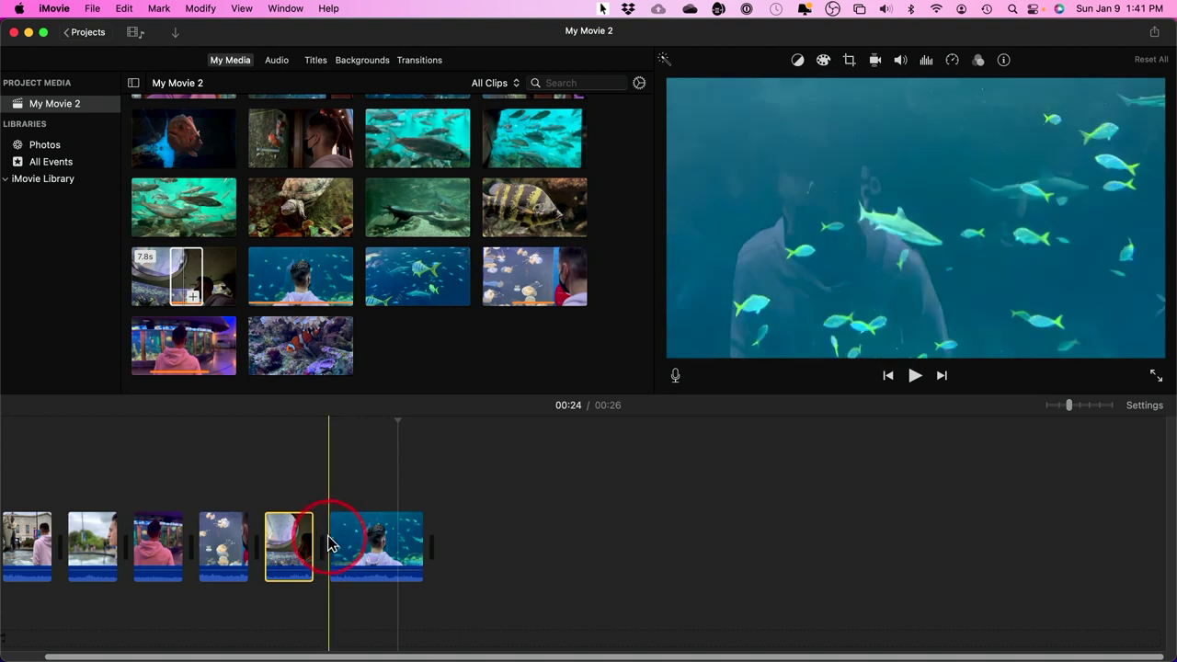
{"action": "mouse_move", "coordinate": [329, 529]}
{"action": "left_mouse_down"}
{"action": "mouse_move", "coordinate": [364, 529]}
{"action": "mouse_move", "coordinate": [318, 542]}
{"action": "mouse_move", "coordinate": [368, 549]}
{"action": "mouse_move", "coordinate": [336, 544]}
{"action": "left_mouse_up"}
{"action": "left_click", "coordinate": [331, 469]}
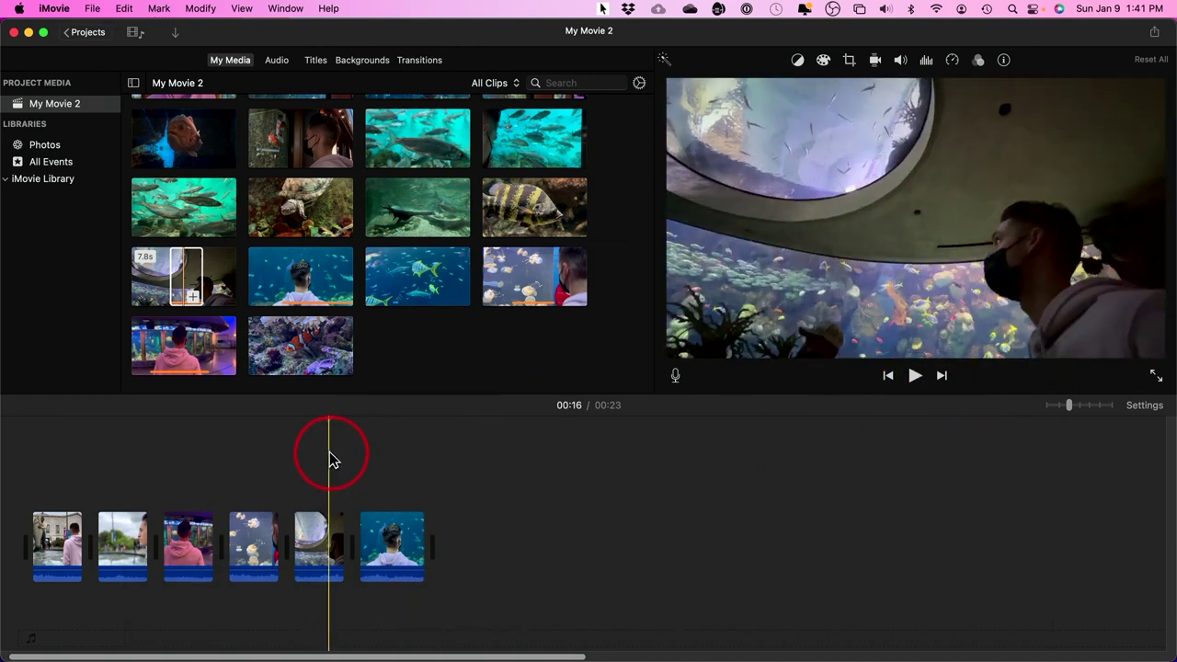
{"action": "key", "text": "space"}
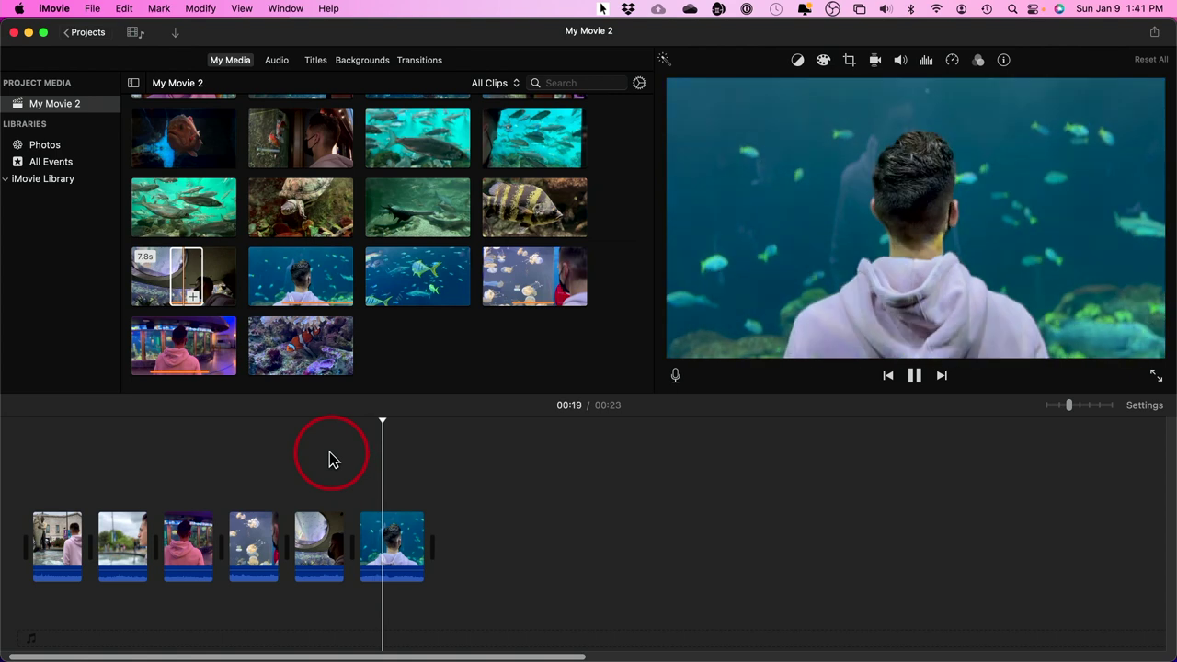
{"action": "key", "text": "space"}
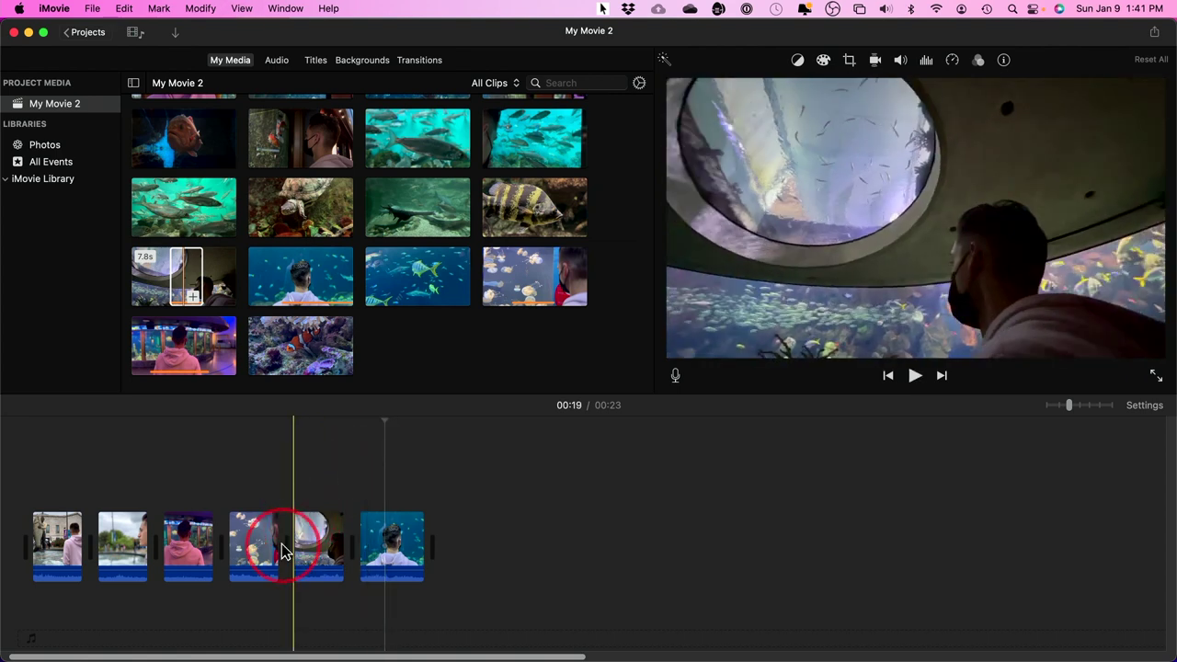
- Lengthen the domed-ceiling aquarium clip by about 2 s and place the playhead in the blue fish tank clip
{"action": "left_click_drag", "start_coordinate": [296, 536], "coordinate": [330, 534]}
{"action": "left_click", "coordinate": [367, 531]}
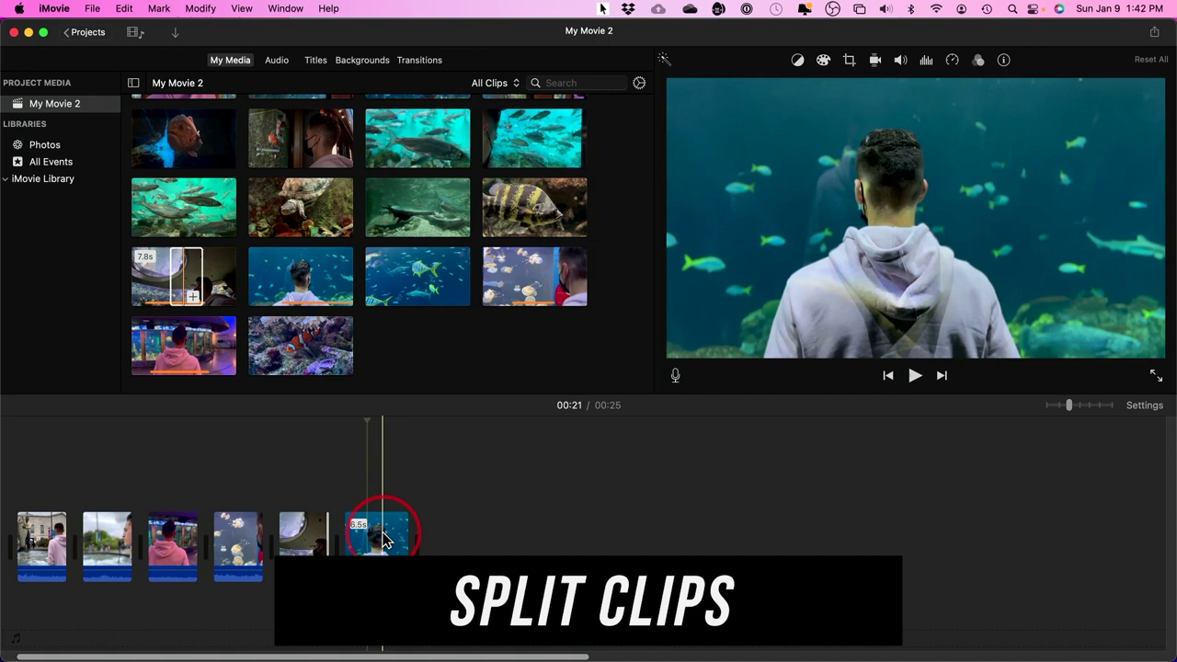
- Append the full 10.5 s turtle clip to the end of the timeline and split it about 3.6 s from its start
{"action": "scroll", "coordinate": [274, 351], "scroll_direction": "up", "scroll_amount": 3}
{"action": "left_click_drag", "start_coordinate": [274, 350], "coordinate": [425, 561]}
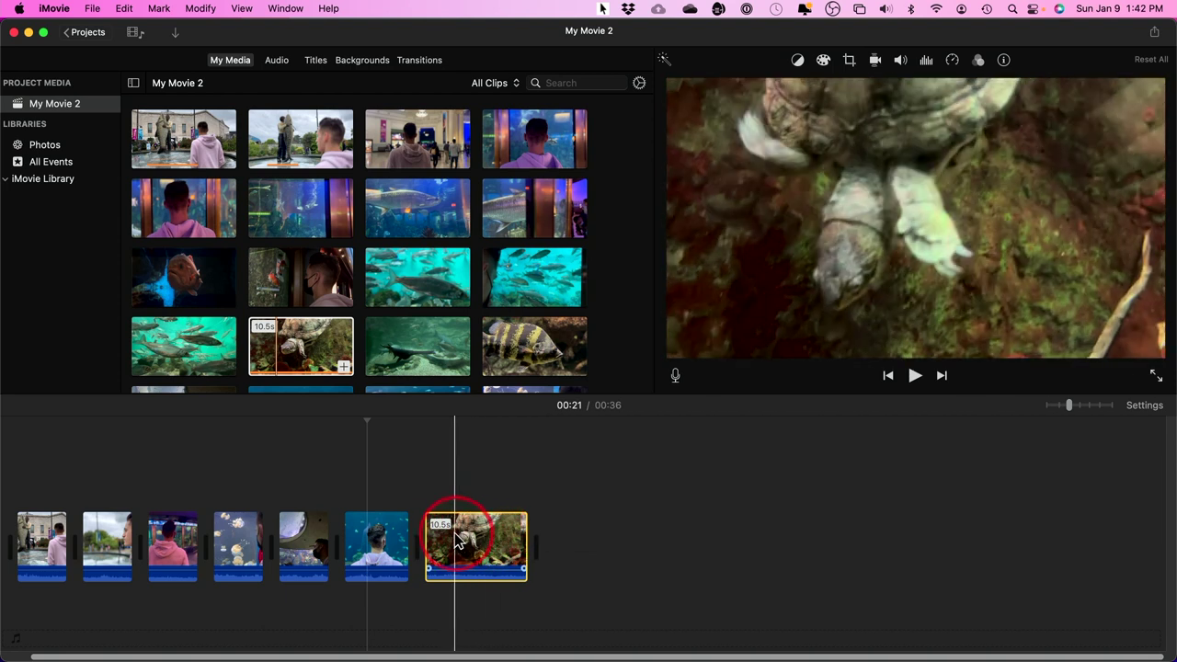
{"action": "left_click", "coordinate": [458, 537]}
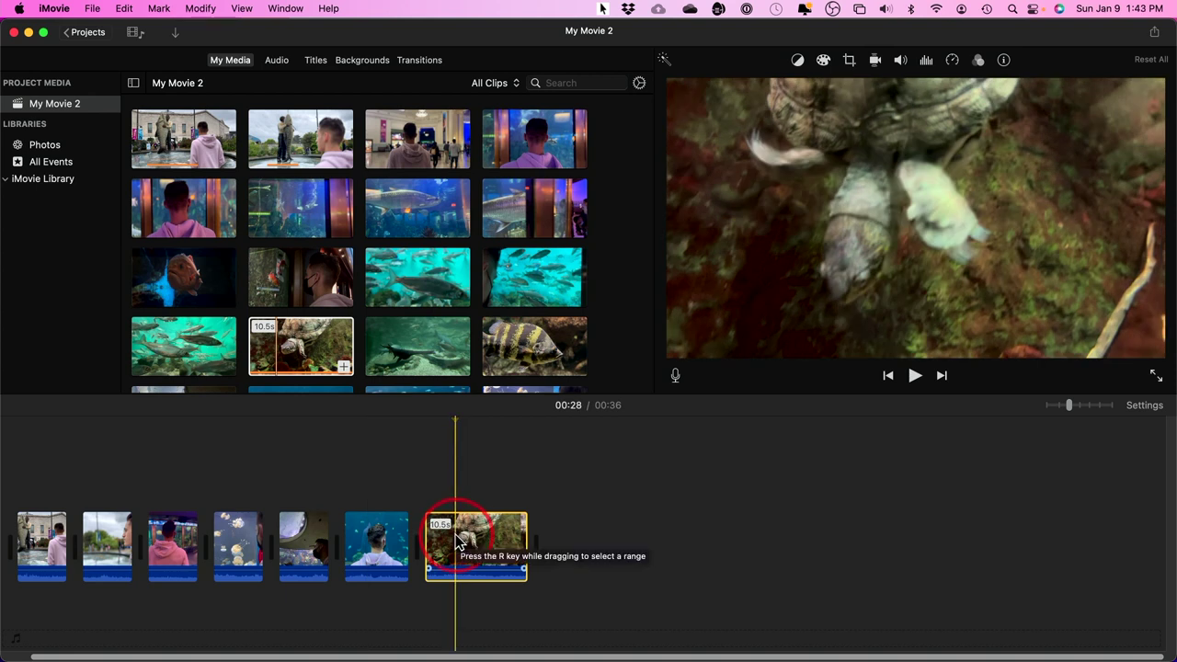
{"action": "left_click", "coordinate": [462, 528]}
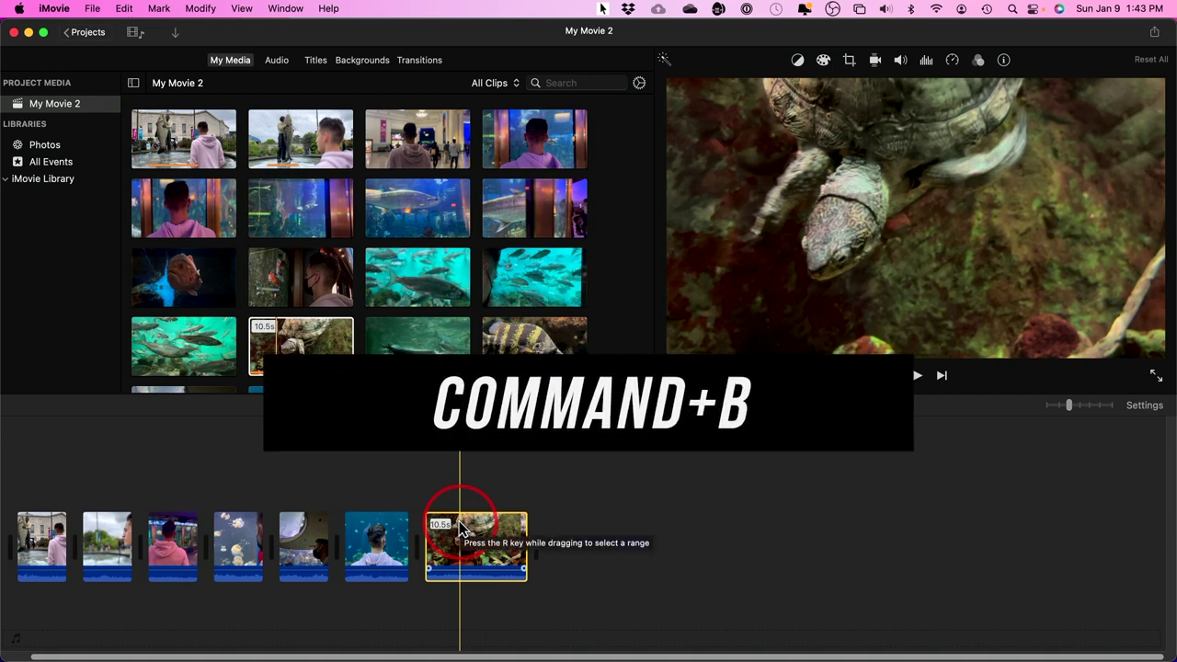
{"action": "key", "text": "super+b"}
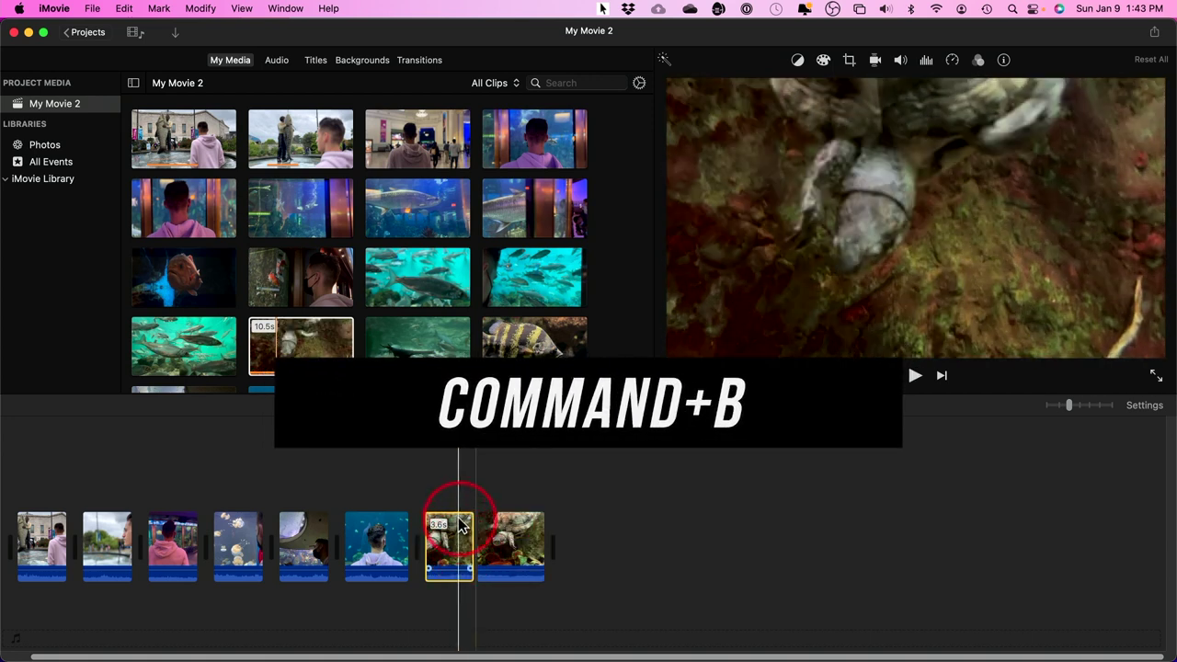
- Split the remaining turtle footage once more and delete the 4.4 s middle section
{"action": "mouse_move", "coordinate": [521, 529]}
{"action": "left_mouse_down"}
{"action": "mouse_move", "coordinate": [552, 524]}
{"action": "mouse_move", "coordinate": [449, 533]}
{"action": "mouse_move", "coordinate": [508, 532]}
{"action": "left_mouse_up"}
{"action": "left_click", "coordinate": [507, 532]}
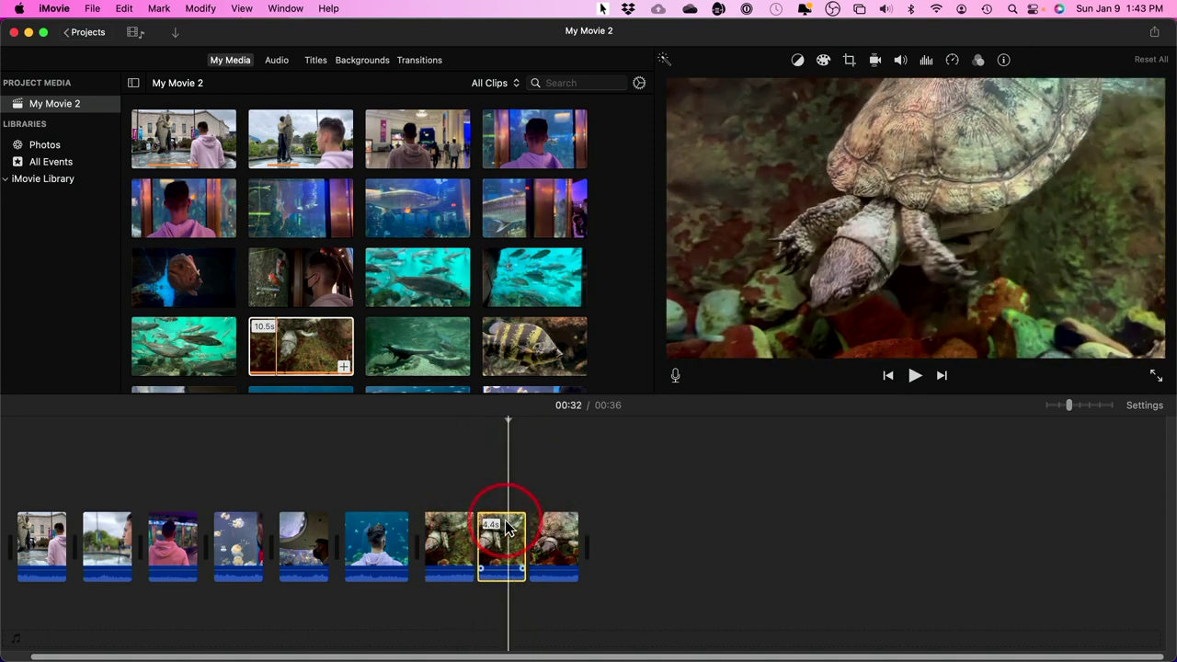
{"action": "key", "text": "Delete"}
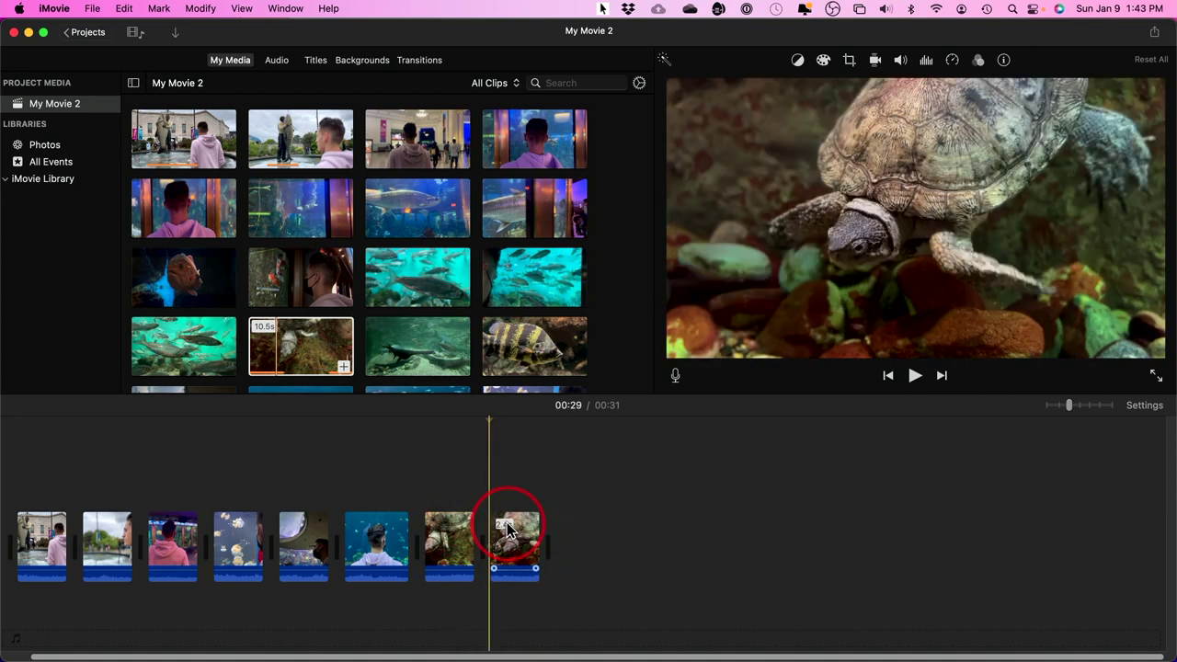
- Split the first turtle piece into shorter sections and delete everything except its opening section of about 1.4 s
{"action": "left_click_drag", "start_coordinate": [483, 536], "coordinate": [444, 545]}
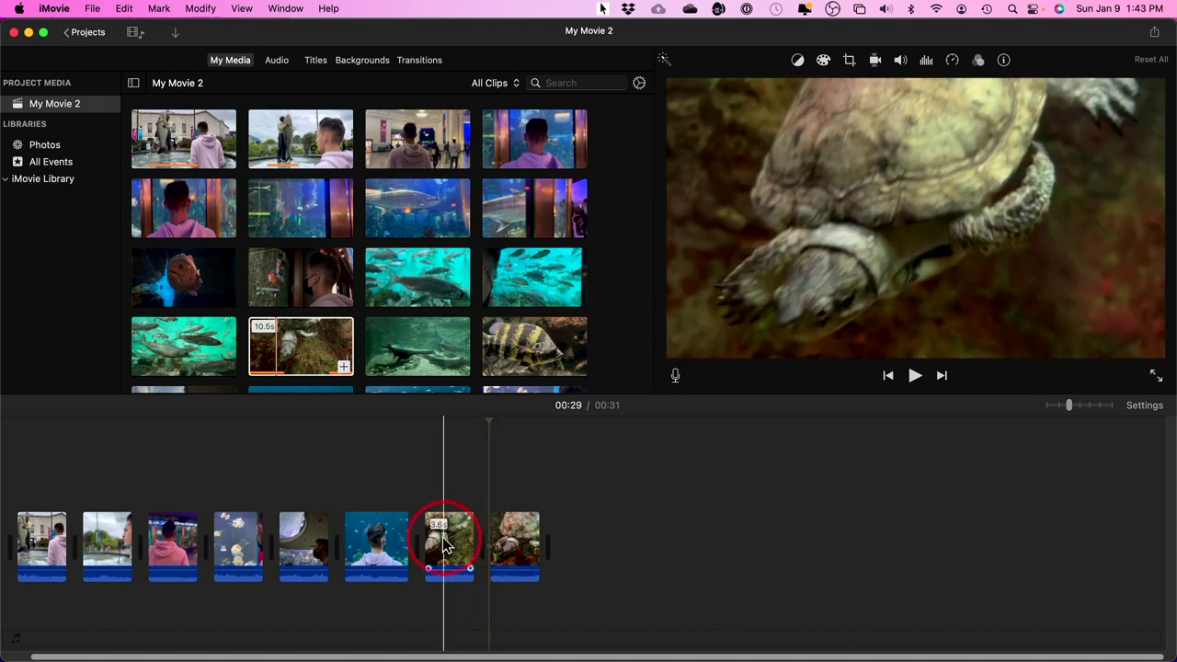
{"action": "key", "text": "super+b"}
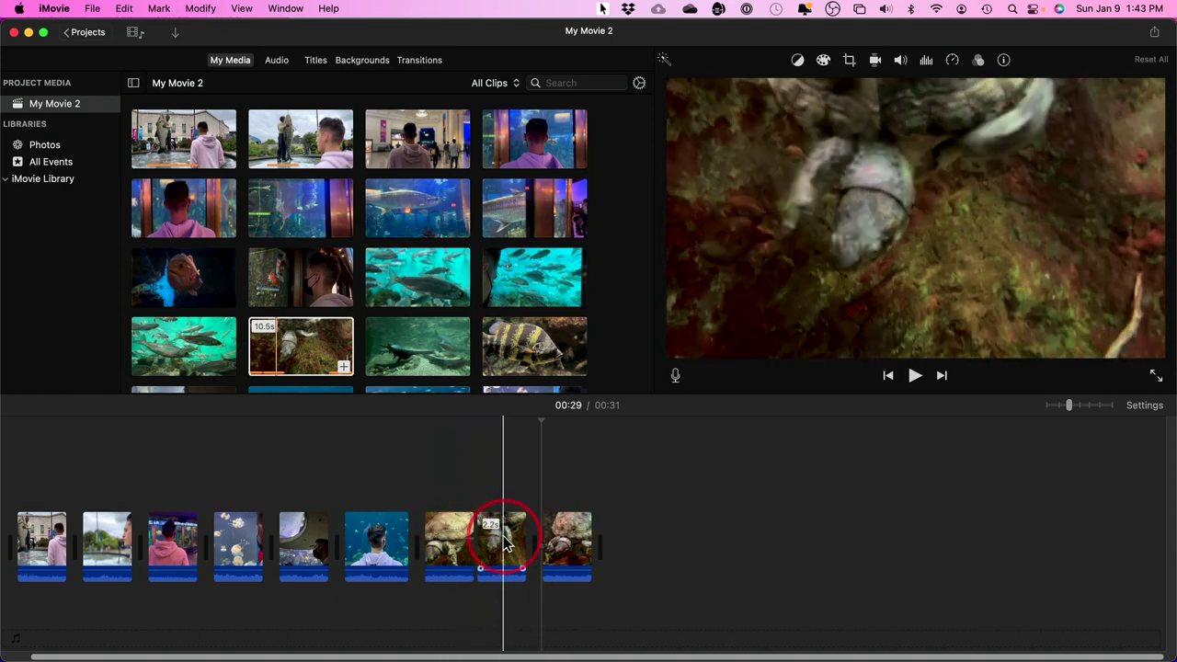
{"action": "left_click_drag", "start_coordinate": [511, 543], "coordinate": [534, 538]}
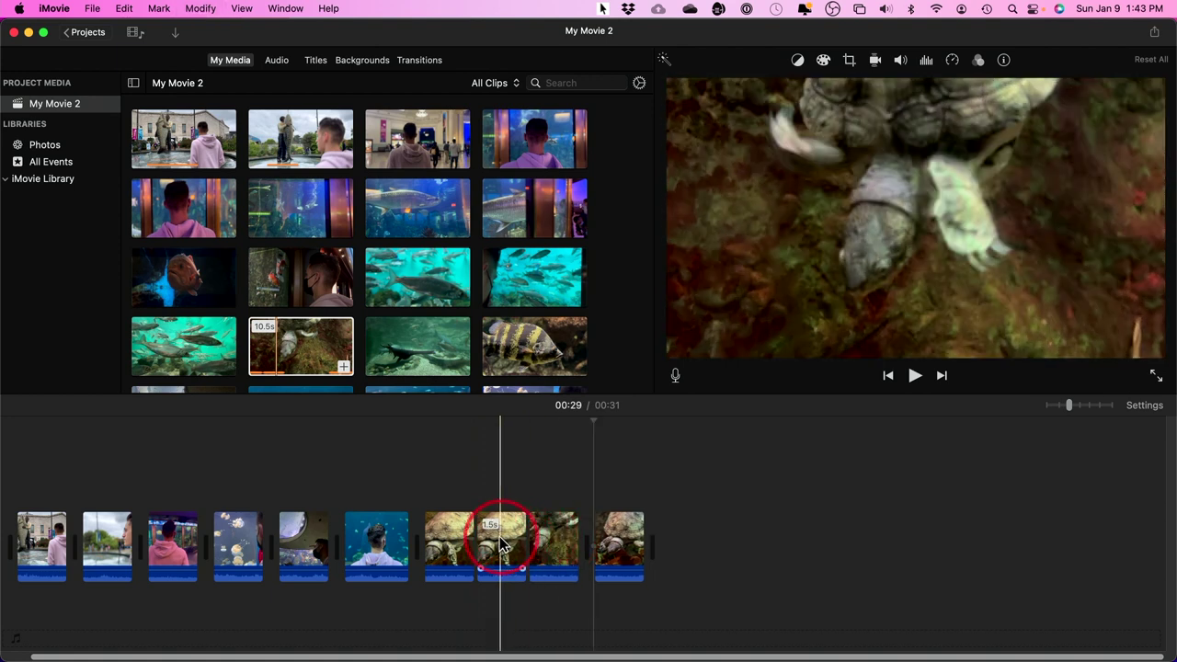
{"action": "mouse_move", "coordinate": [497, 546]}
{"action": "left_mouse_down"}
{"action": "mouse_move", "coordinate": [454, 543]}
{"action": "mouse_move", "coordinate": [494, 543]}
{"action": "left_mouse_up"}
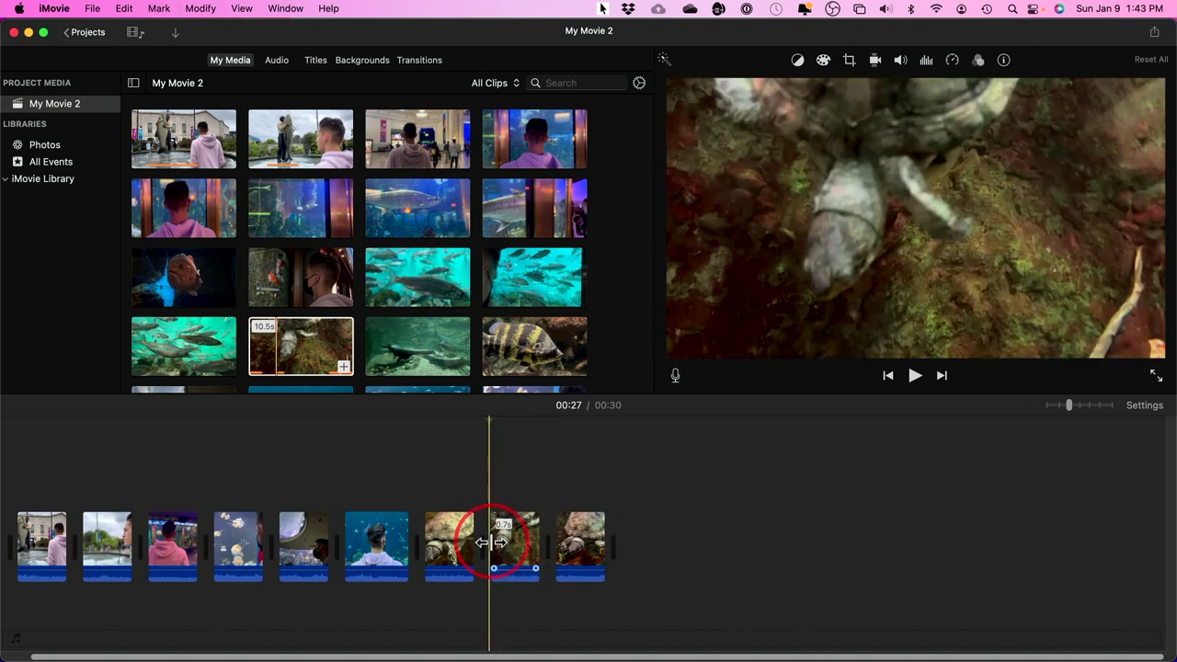
{"action": "mouse_move", "coordinate": [494, 542]}
{"action": "left_mouse_down"}
{"action": "mouse_move", "coordinate": [515, 550]}
{"action": "mouse_move", "coordinate": [518, 539]}
{"action": "mouse_move", "coordinate": [468, 513]}
{"action": "mouse_move", "coordinate": [385, 524]}
{"action": "mouse_move", "coordinate": [31, 512]}
{"action": "mouse_move", "coordinate": [52, 515]}
{"action": "mouse_move", "coordinate": [88, 476]}
{"action": "mouse_move", "coordinate": [74, 488]}
{"action": "mouse_move", "coordinate": [120, 545]}
{"action": "mouse_move", "coordinate": [296, 552]}
{"action": "mouse_move", "coordinate": [47, 542]}
{"action": "mouse_move", "coordinate": [485, 548]}
{"action": "left_mouse_up"}
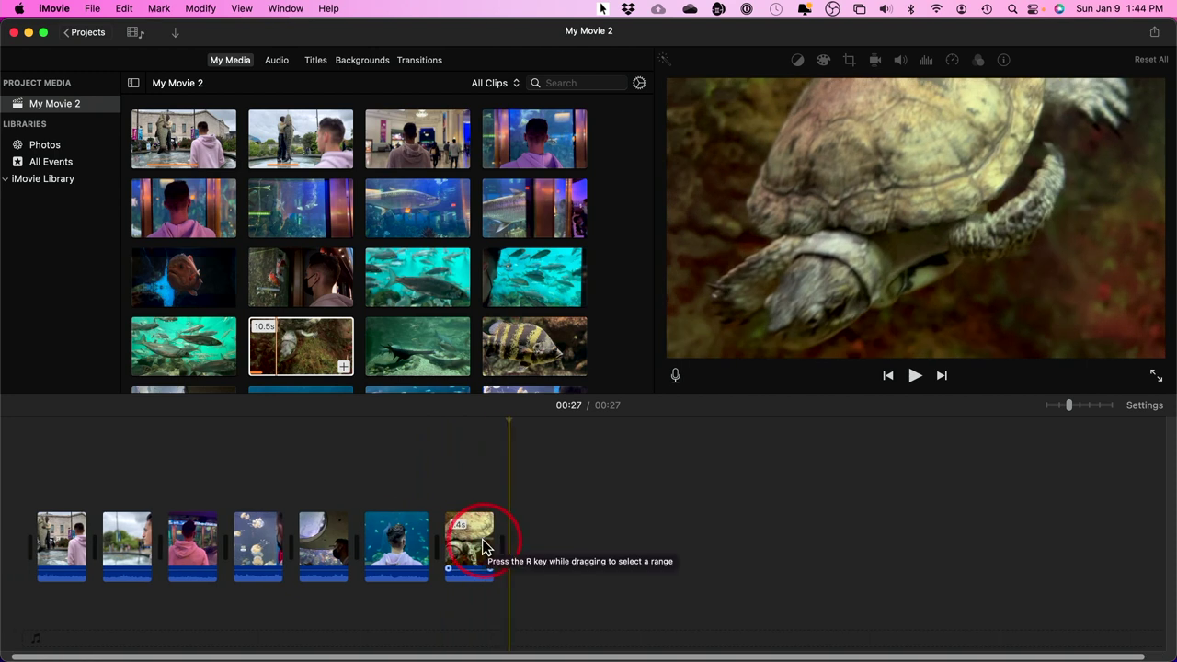
- Look in the Photos library, and append the shark photo from the project media to the end of the timeline
{"action": "scroll", "coordinate": [623, 297], "scroll_direction": "down", "scroll_amount": 4}
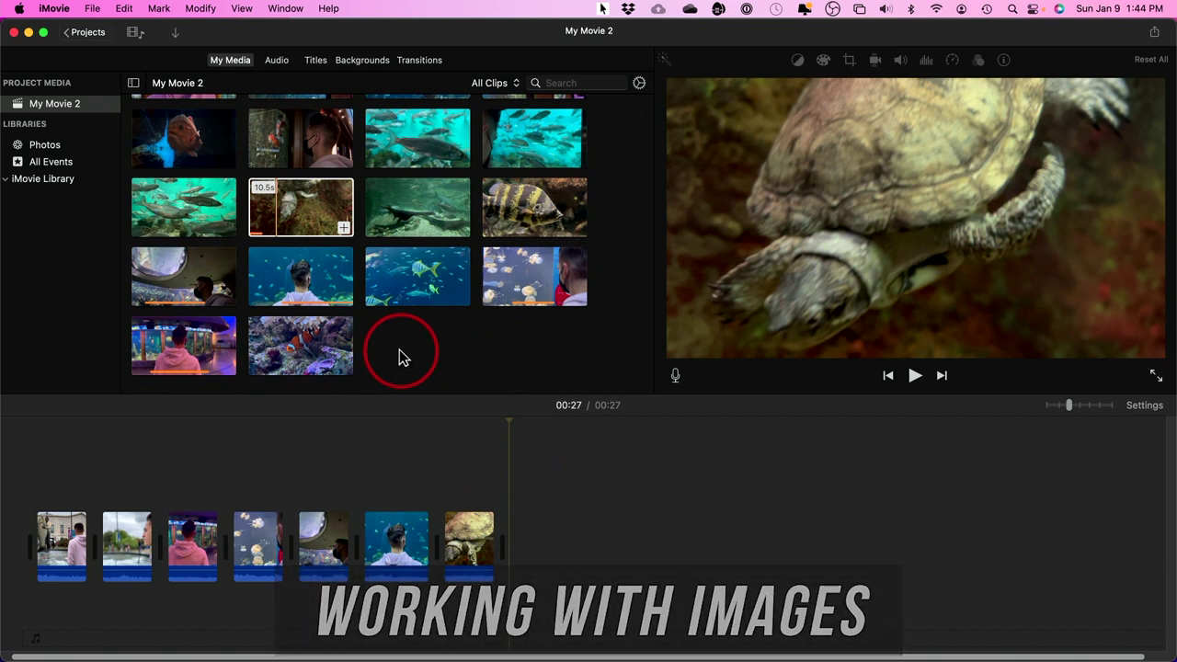
{"action": "left_click", "coordinate": [46, 145]}
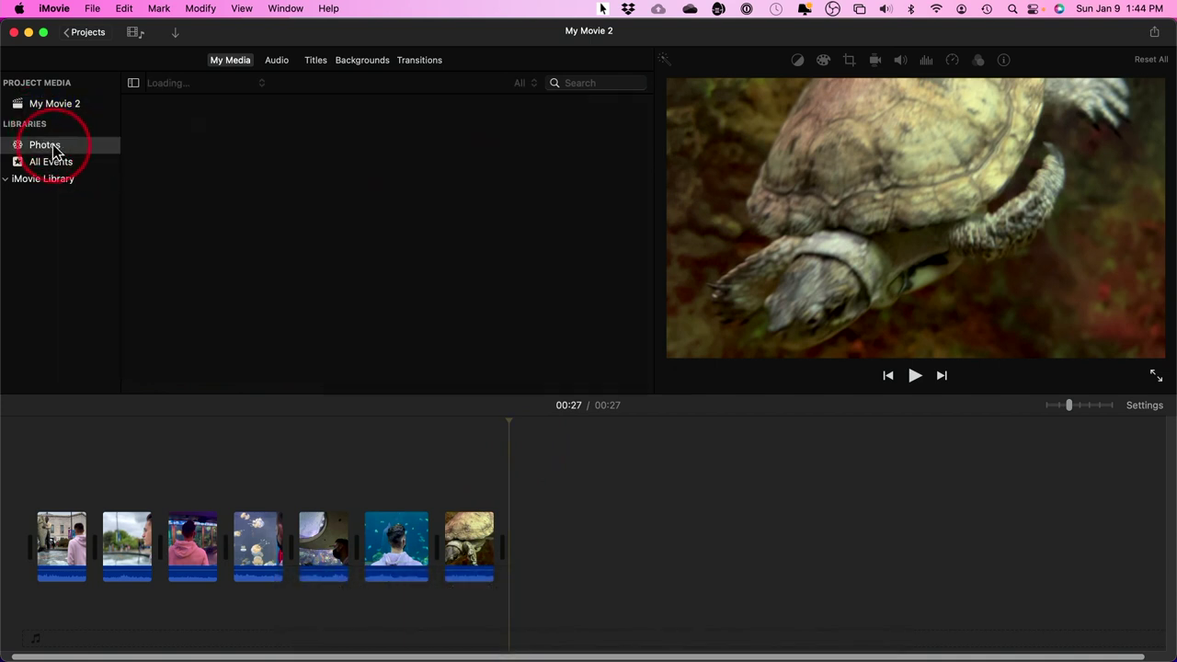
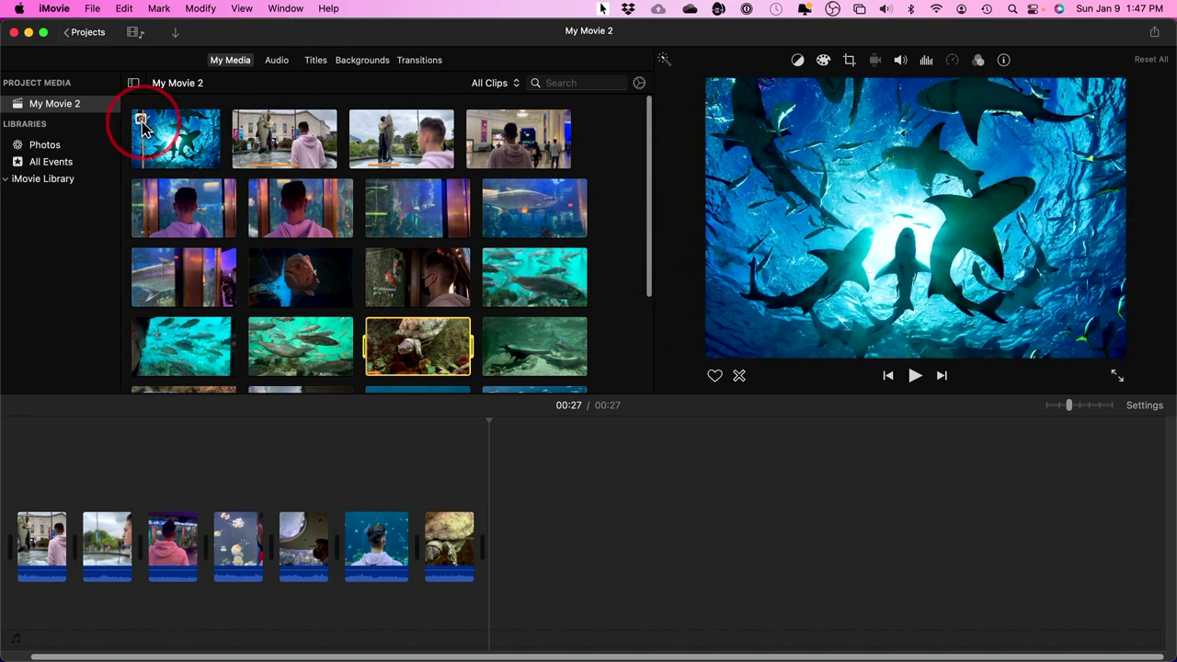
{"action": "left_click", "coordinate": [168, 143]}
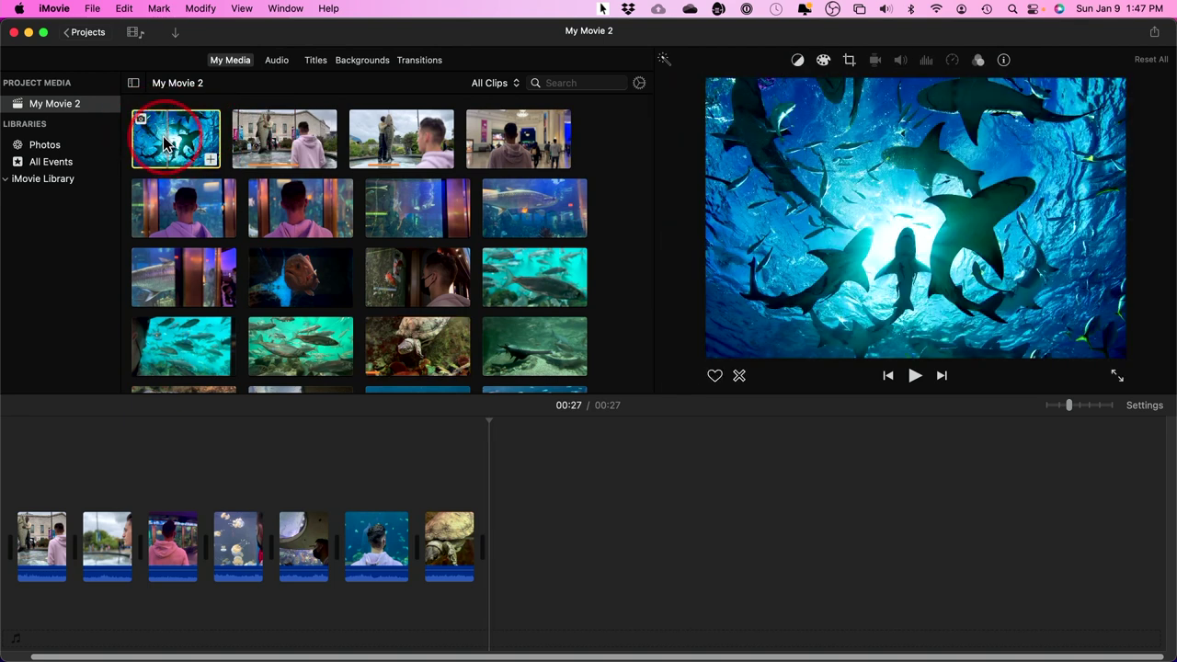
{"action": "left_click_drag", "start_coordinate": [175, 147], "coordinate": [483, 534]}
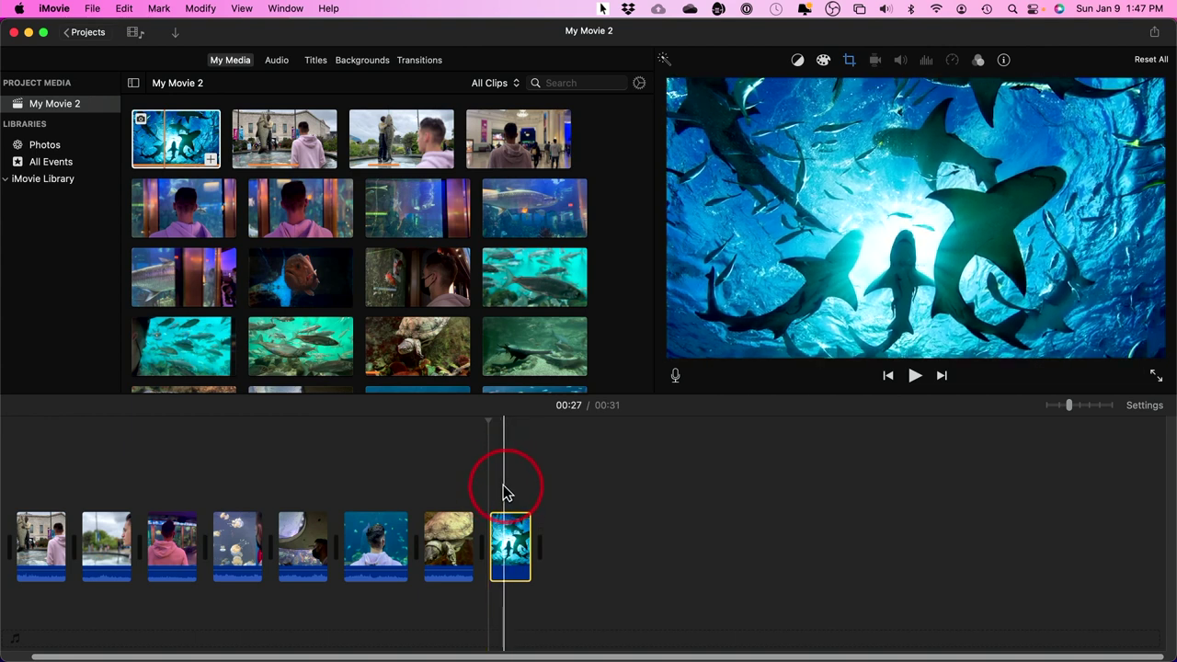
- Move the shark photo to the start of the timeline, also trying it as an overlay above the second fountain clip
{"action": "scroll", "coordinate": [499, 478], "scroll_direction": "left", "scroll_amount": 1}
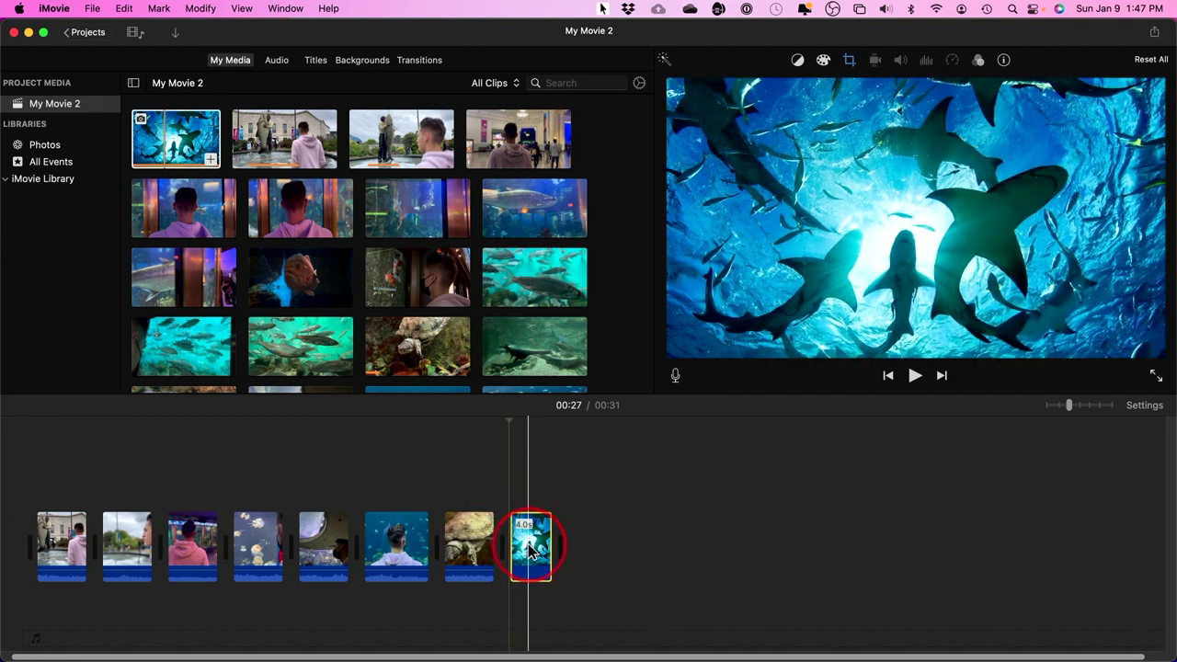
{"action": "left_click_drag", "start_coordinate": [536, 544], "coordinate": [45, 537]}
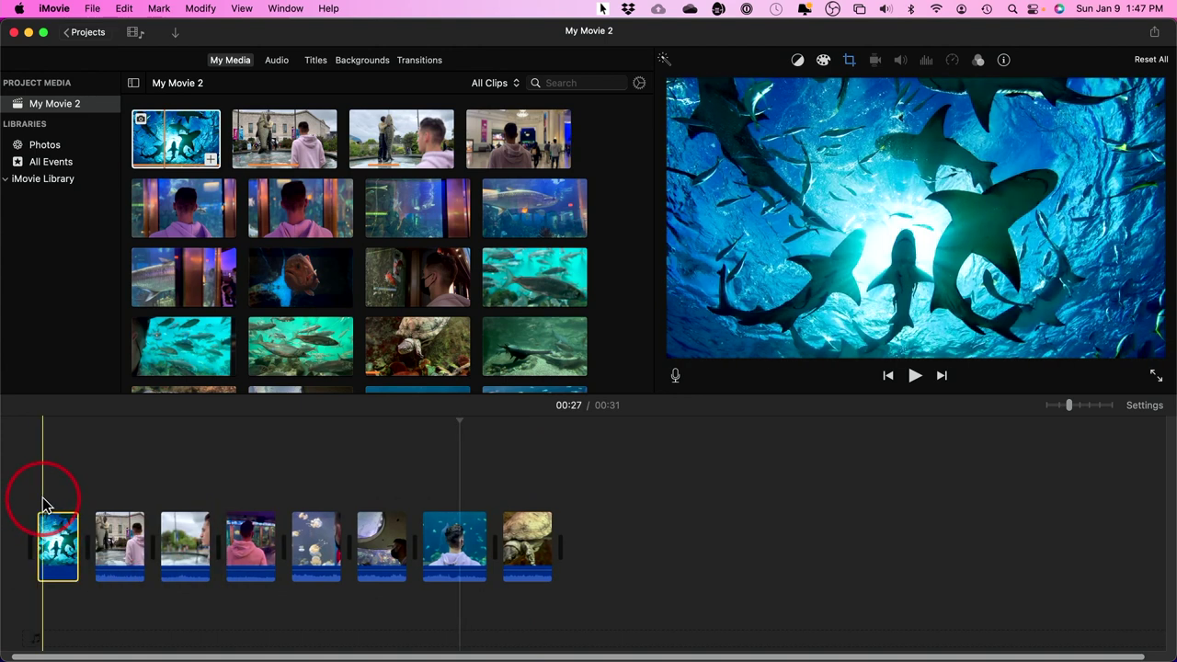
{"action": "left_click_drag", "start_coordinate": [53, 544], "coordinate": [92, 469]}
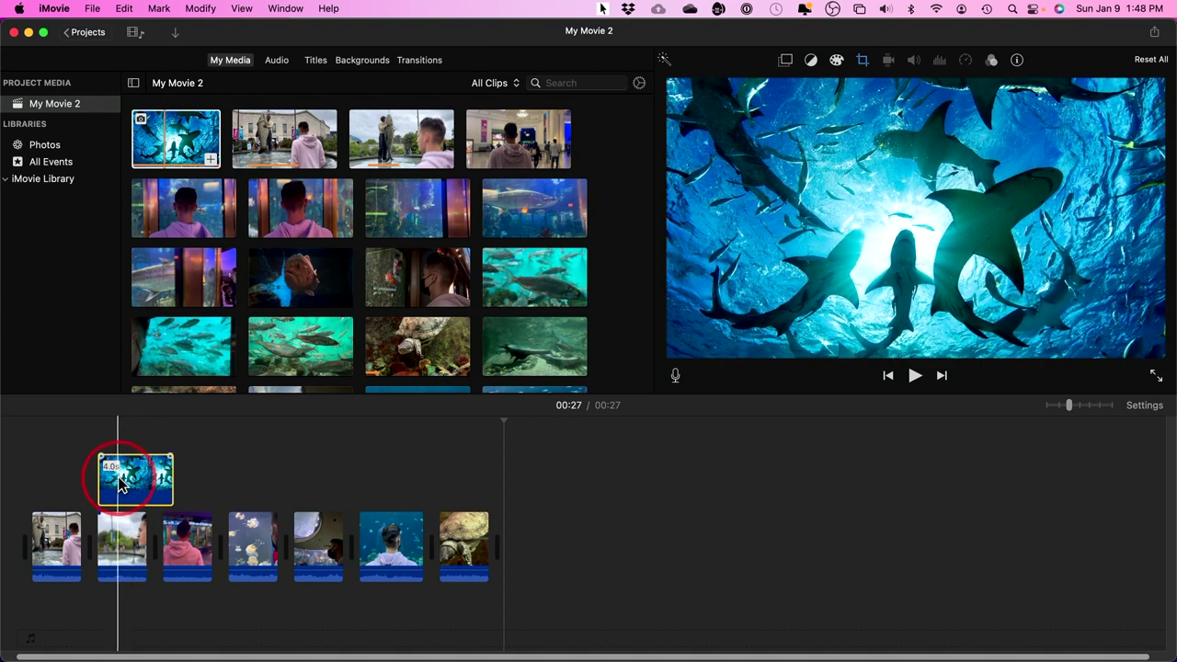
{"action": "left_click_drag", "start_coordinate": [143, 484], "coordinate": [60, 539]}
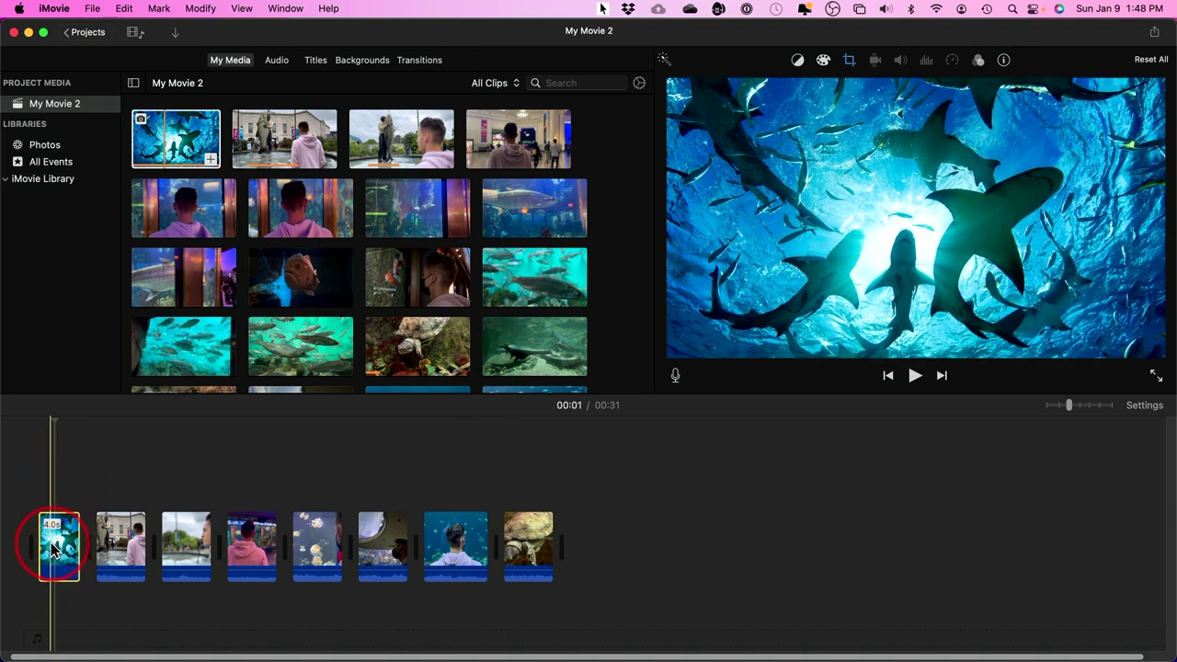
{"action": "left_click", "coordinate": [44, 545]}
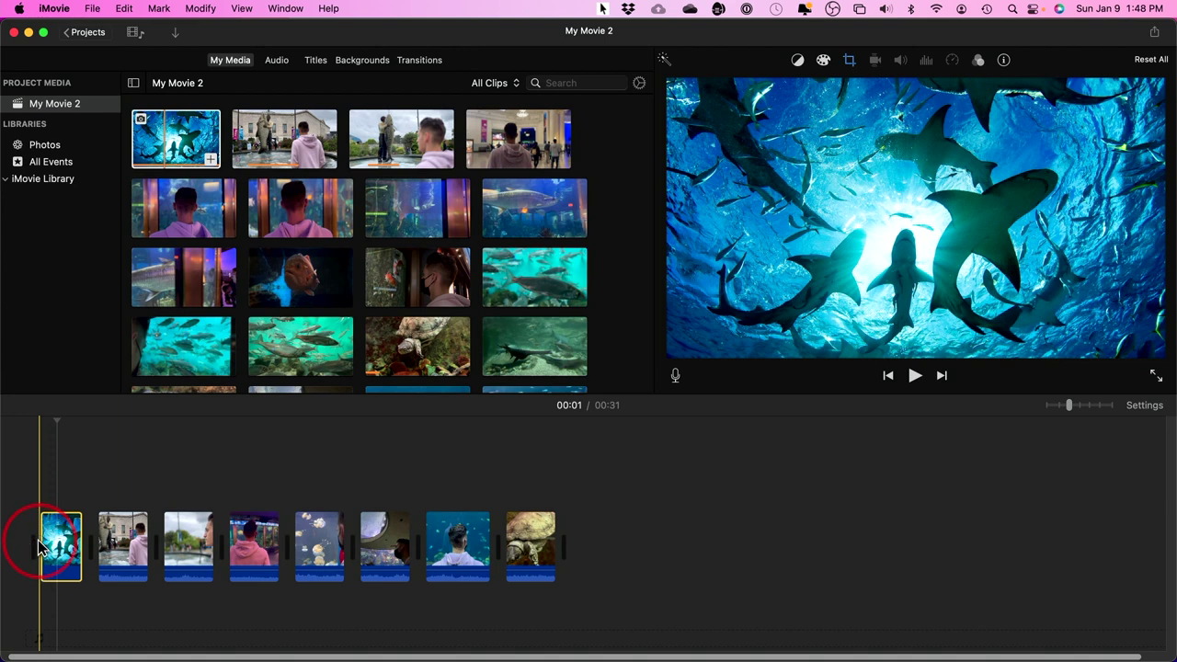
- Change the shark photo's crop style from Ken Burns to Fit and play it back from the start
{"action": "left_click", "coordinate": [850, 63]}
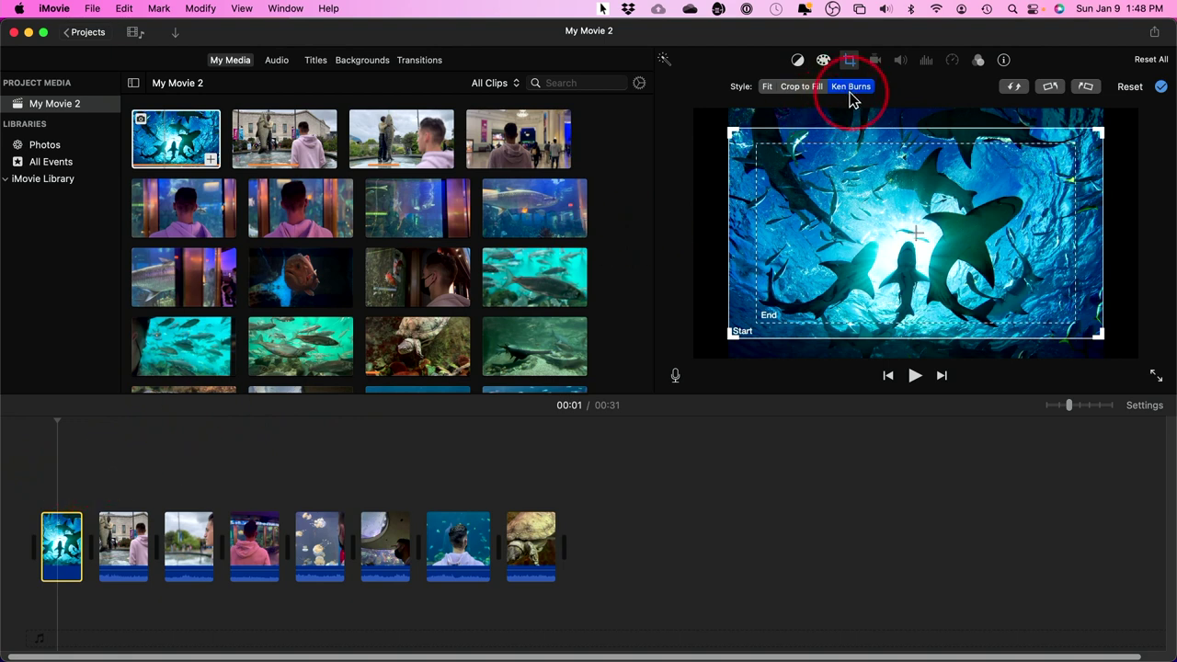
{"action": "left_click", "coordinate": [767, 88]}
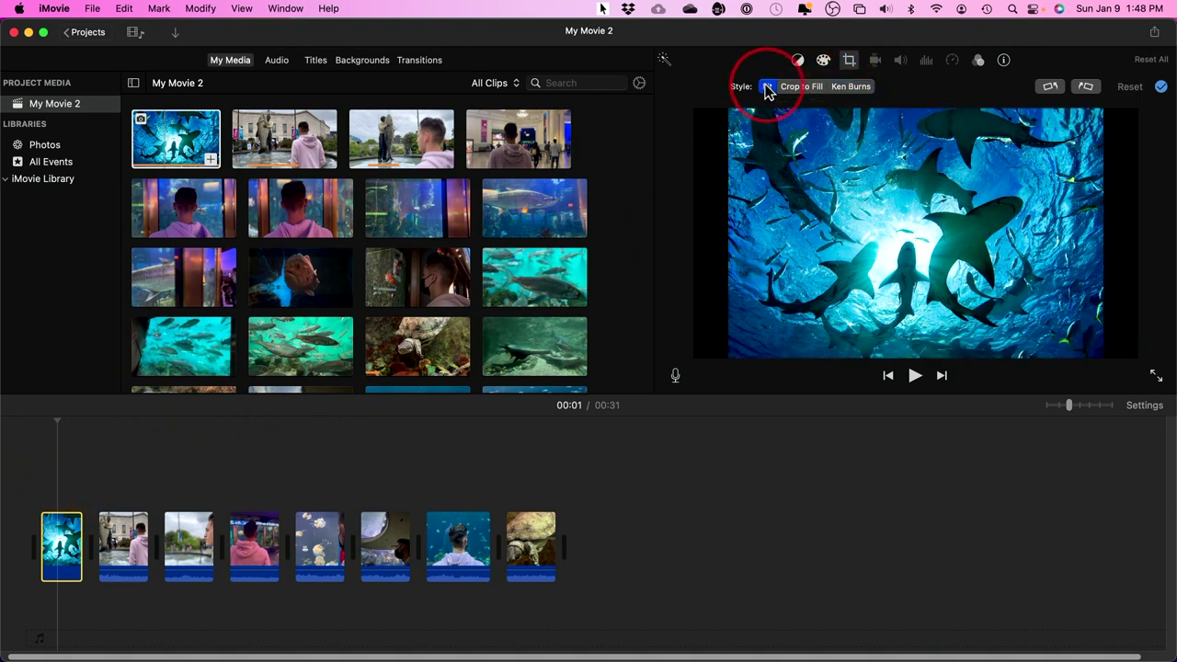
{"action": "left_click", "coordinate": [59, 461]}
{"action": "left_click_drag", "start_coordinate": [50, 427], "coordinate": [76, 447]}
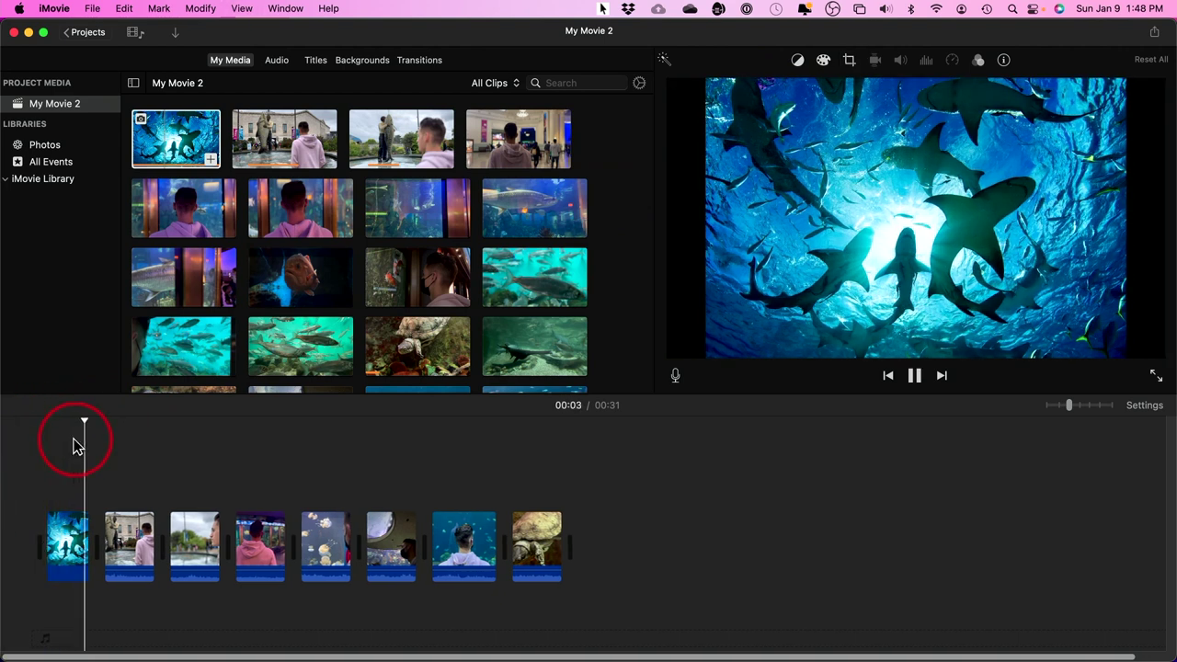
{"action": "key", "text": "space"}
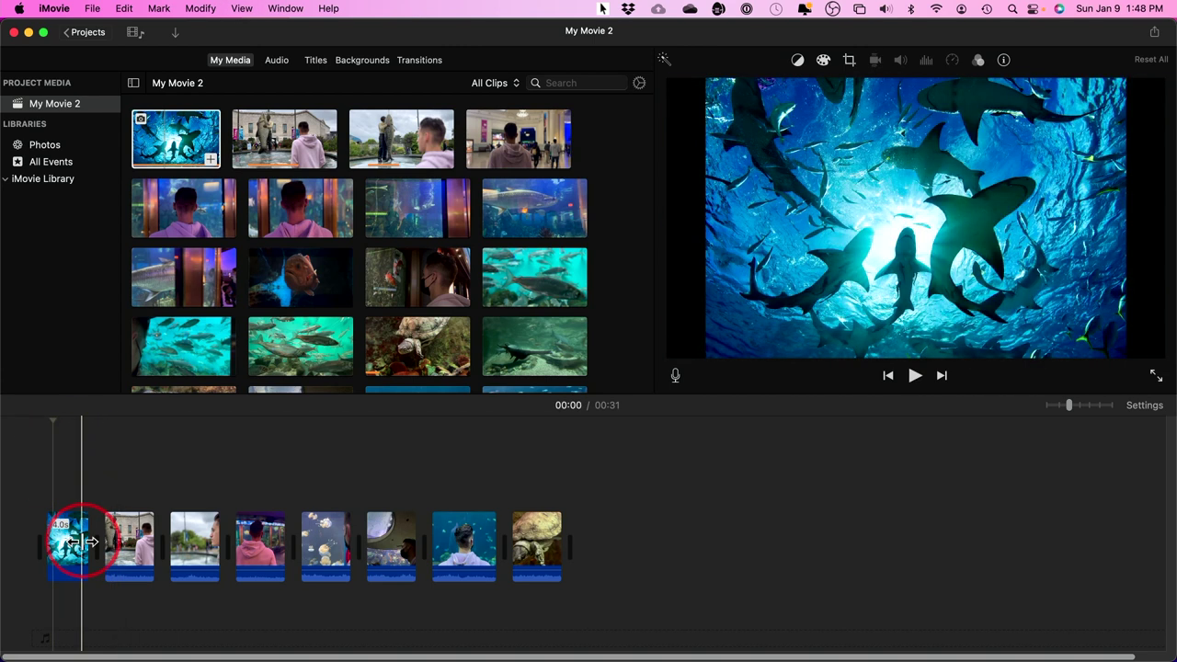
- Lengthen the shark photo at the start of the timeline by extending its end by about 3 s
{"action": "left_click_drag", "start_coordinate": [83, 542], "coordinate": [107, 542]}
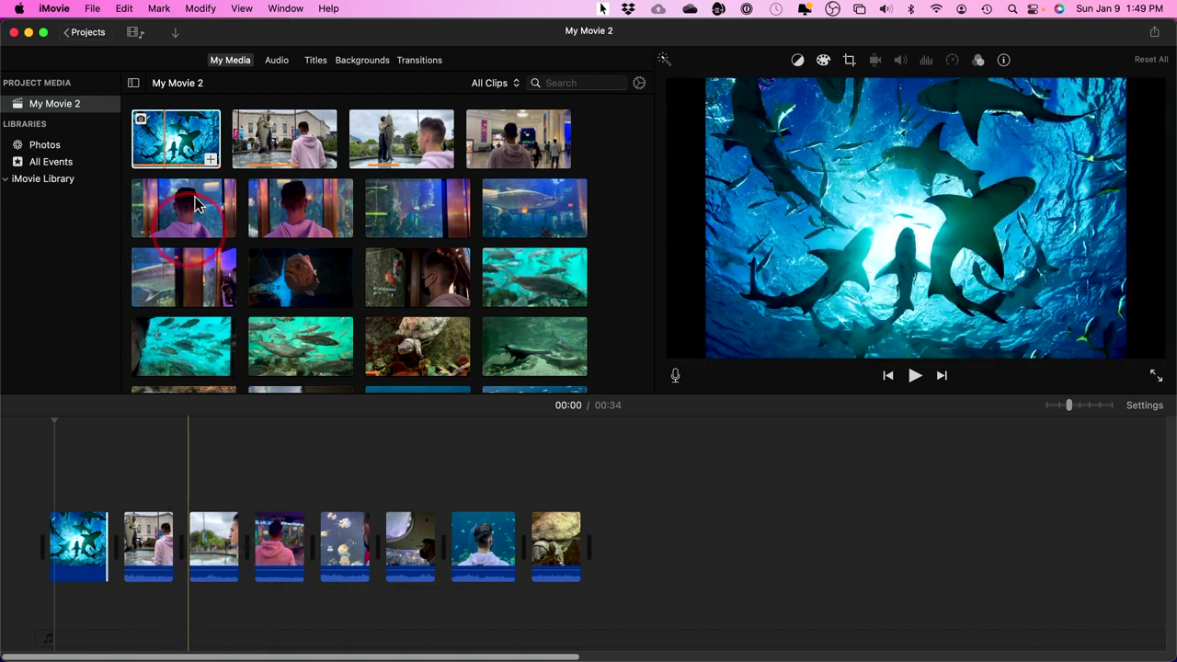
- Look through the available audio for a soundtrack, checking the Music, GarageBand and Sound Effects collections
{"action": "left_click", "coordinate": [276, 61]}
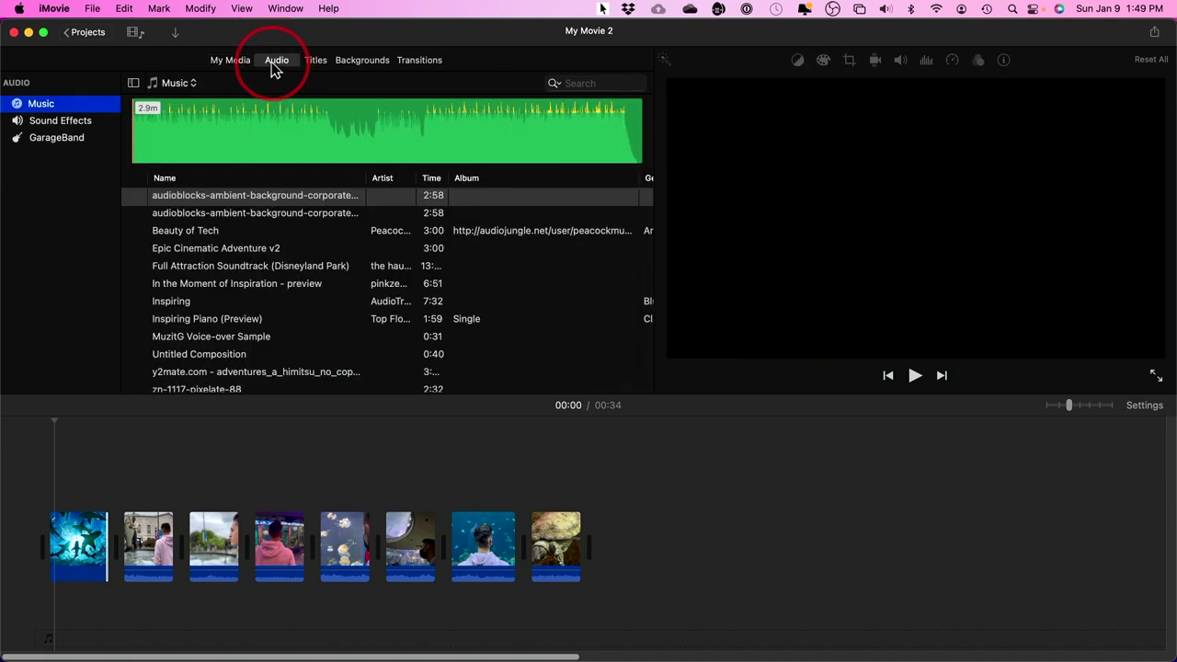
{"action": "scroll", "coordinate": [240, 294], "scroll_direction": "down", "scroll_amount": 10}
{"action": "scroll", "coordinate": [237, 306], "scroll_direction": "up", "scroll_amount": 10}
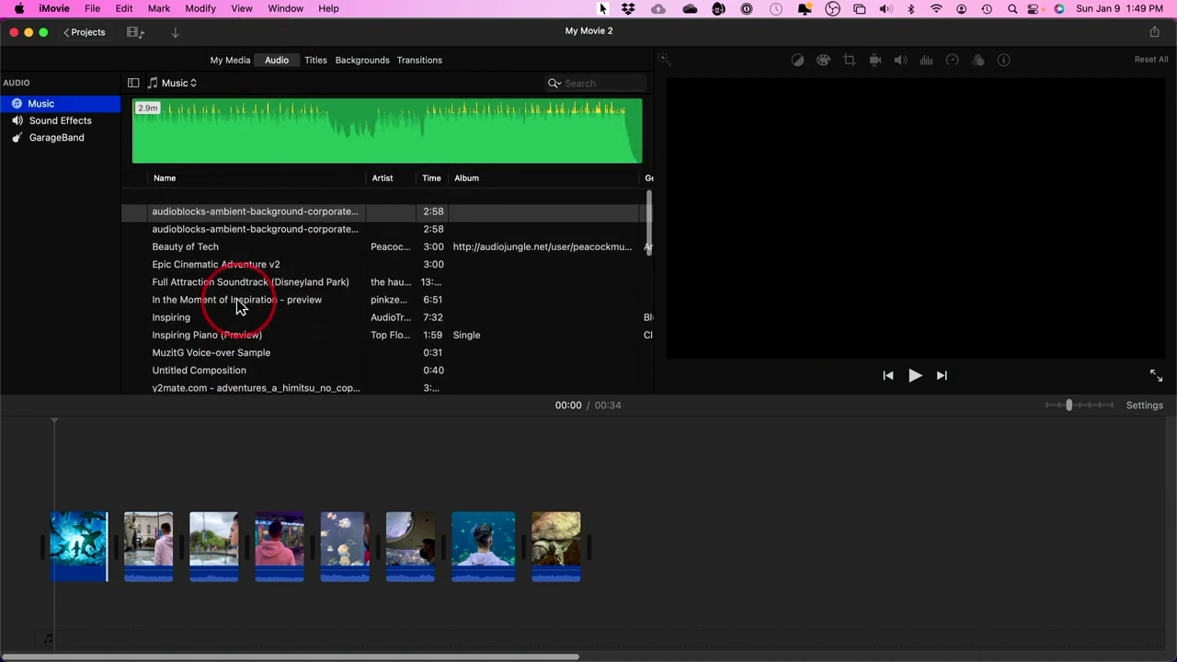
{"action": "left_click", "coordinate": [55, 140]}
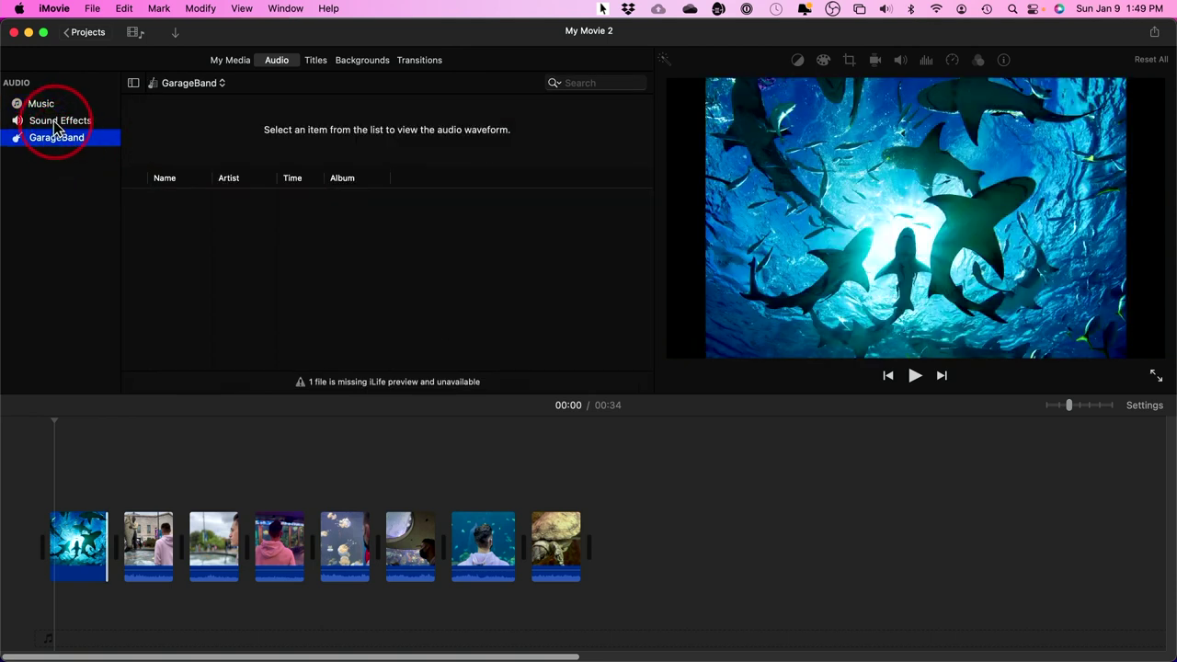
{"action": "left_click", "coordinate": [55, 122]}
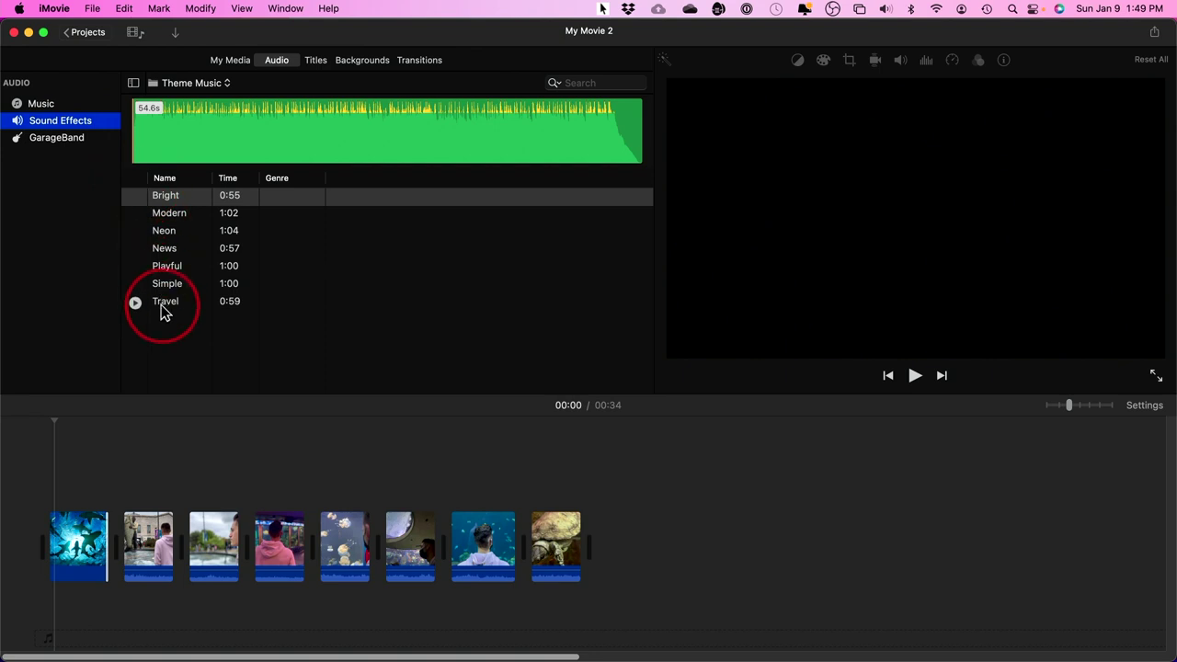
{"action": "left_click", "coordinate": [42, 103]}
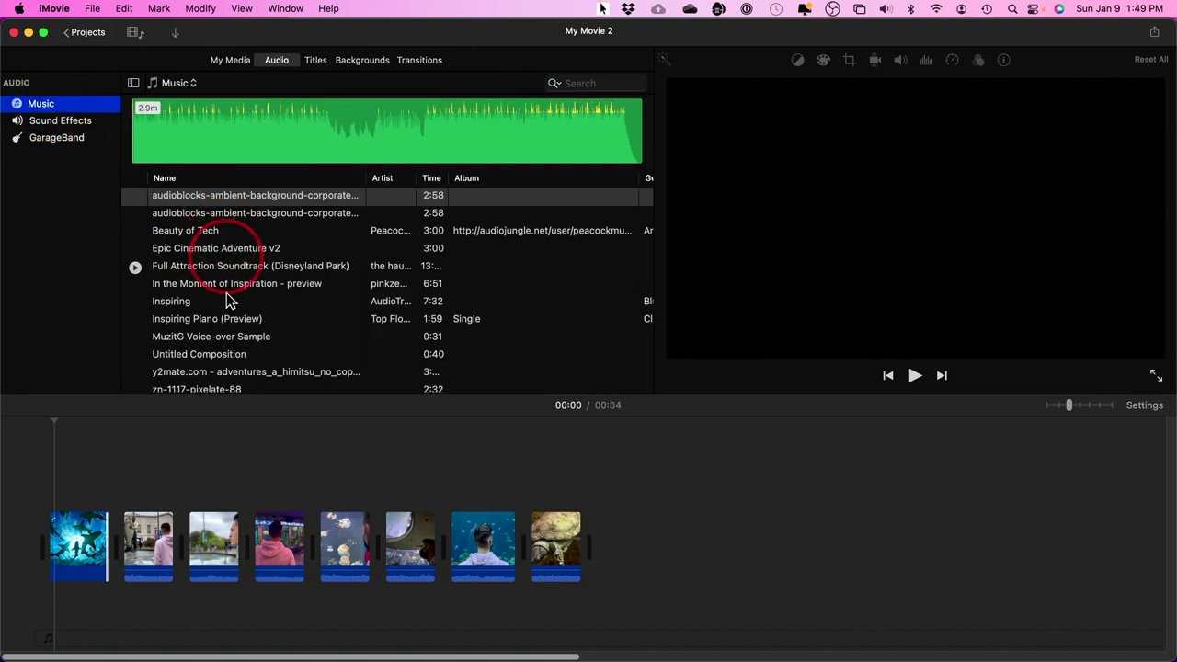
{"action": "scroll", "coordinate": [230, 368], "scroll_direction": "down", "scroll_amount": 10}
{"action": "scroll", "coordinate": [225, 363], "scroll_direction": "up", "scroll_amount": 10}
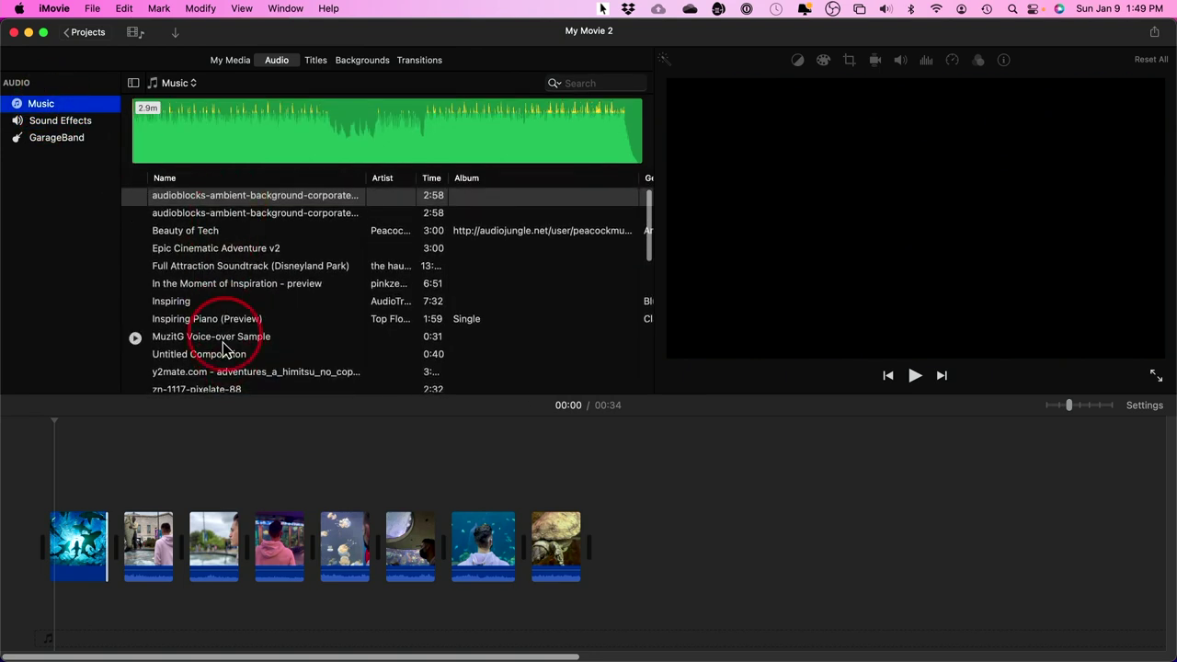
{"action": "scroll", "coordinate": [267, 331], "scroll_direction": "down", "scroll_amount": 3}
{"action": "scroll", "coordinate": [267, 331], "scroll_direction": "up", "scroll_amount": 3}
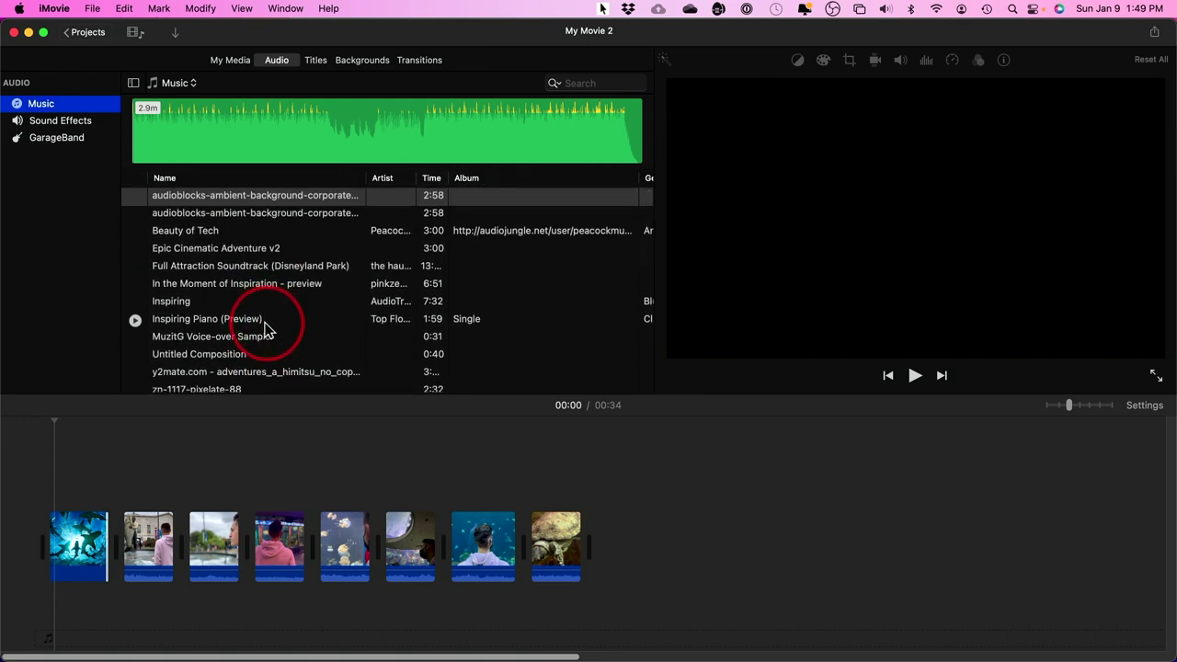
- Import the audio file Technology.wav from the Desktop into the project media
{"action": "left_click", "coordinate": [230, 66]}
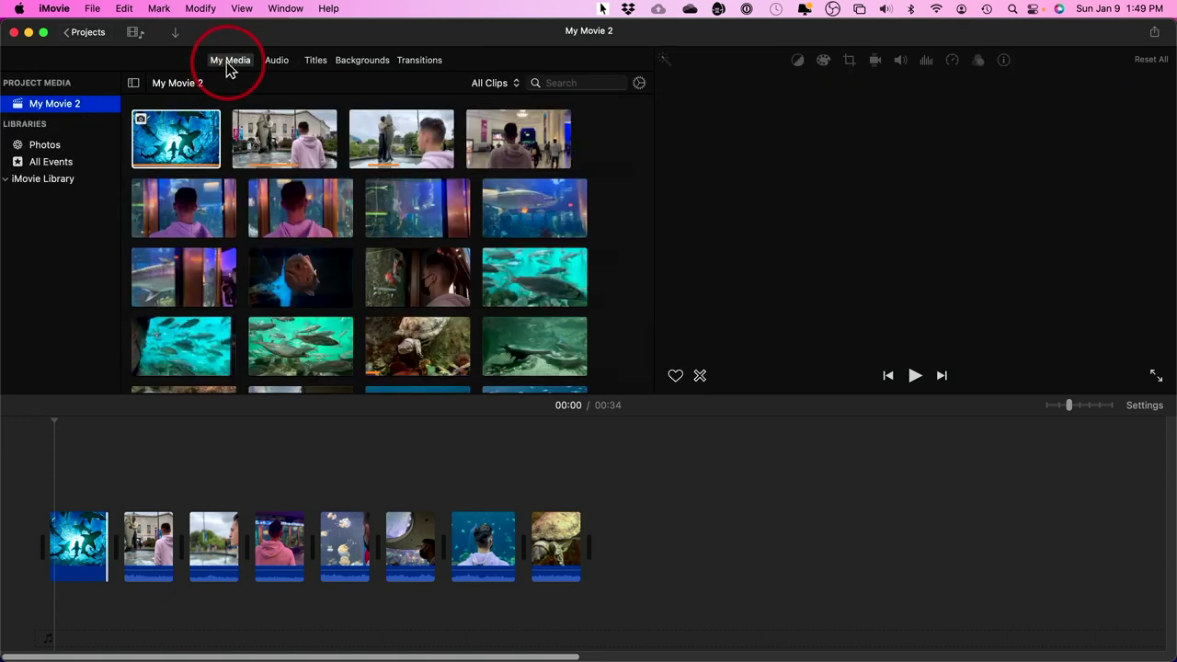
{"action": "left_click", "coordinate": [176, 37]}
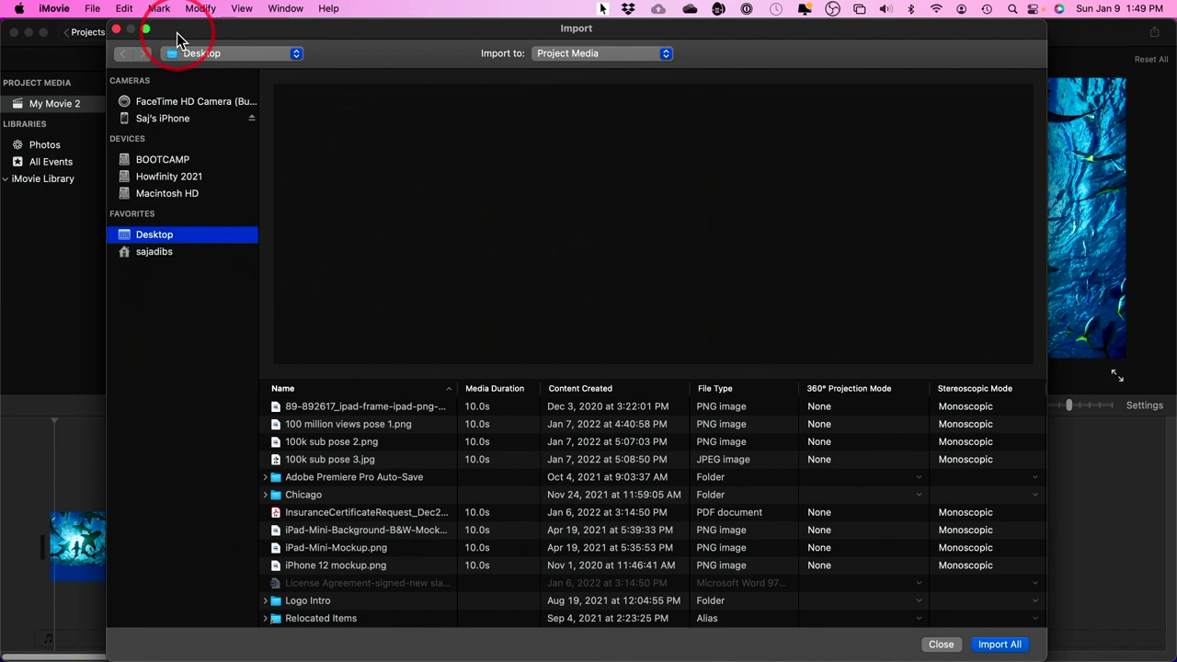
{"action": "left_click", "coordinate": [285, 408]}
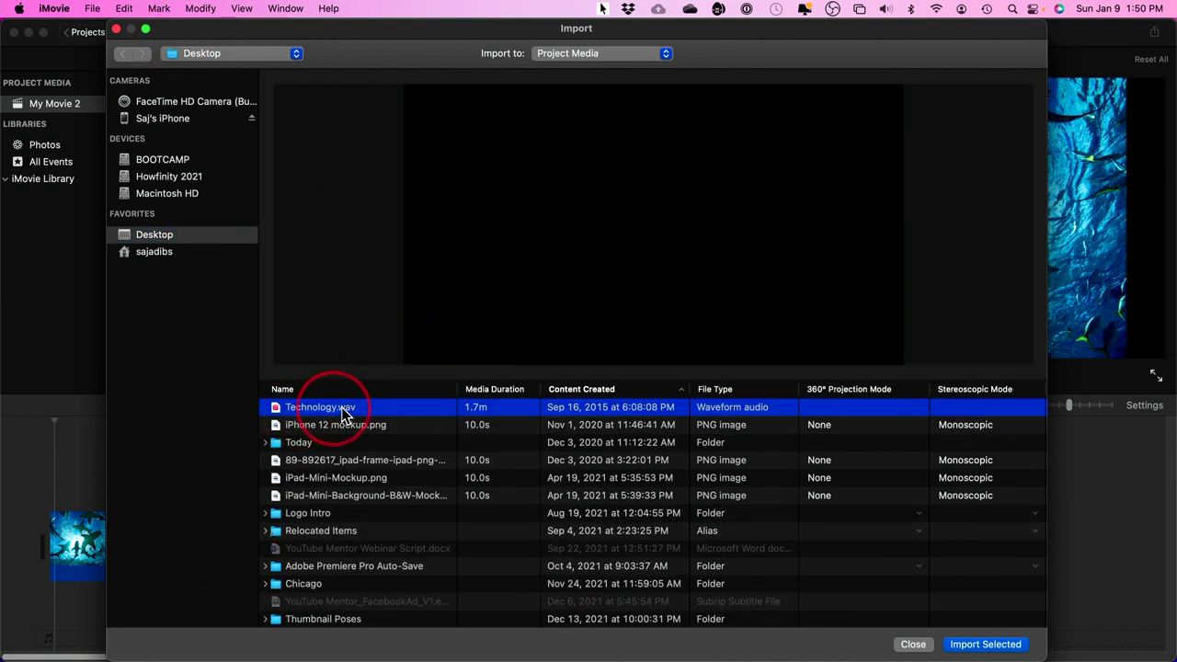
{"action": "left_click", "coordinate": [956, 646]}
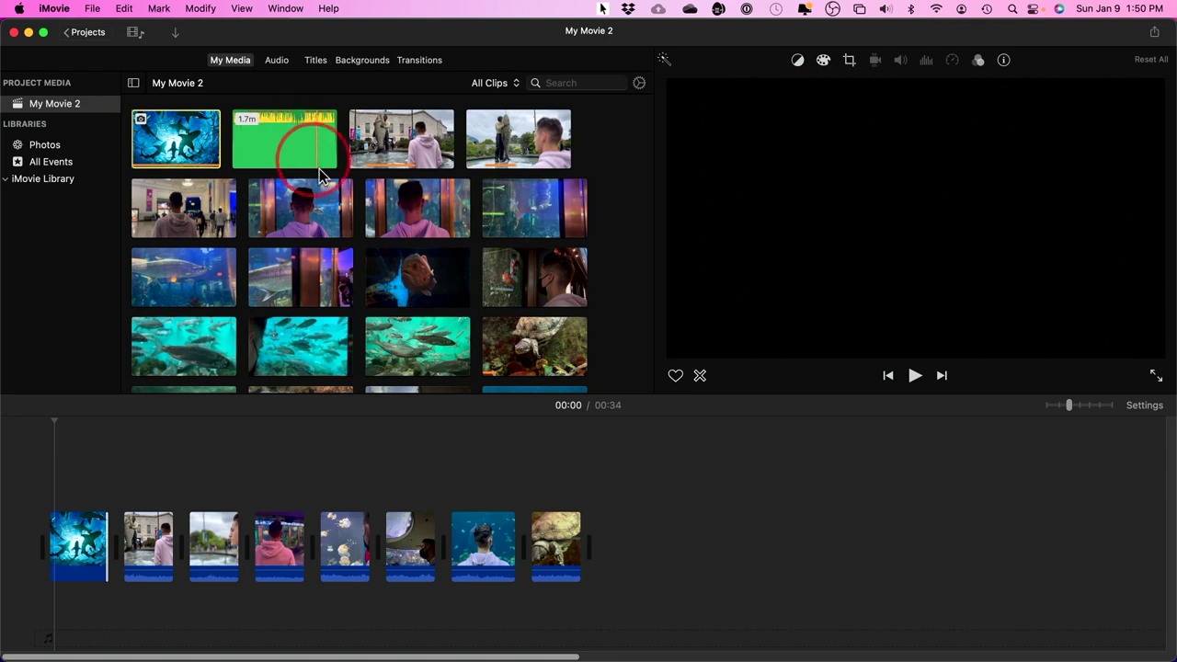
- Place the Technology music beneath the video clips from the start of the timeline and play it back
{"action": "left_click_drag", "start_coordinate": [285, 138], "coordinate": [48, 620]}
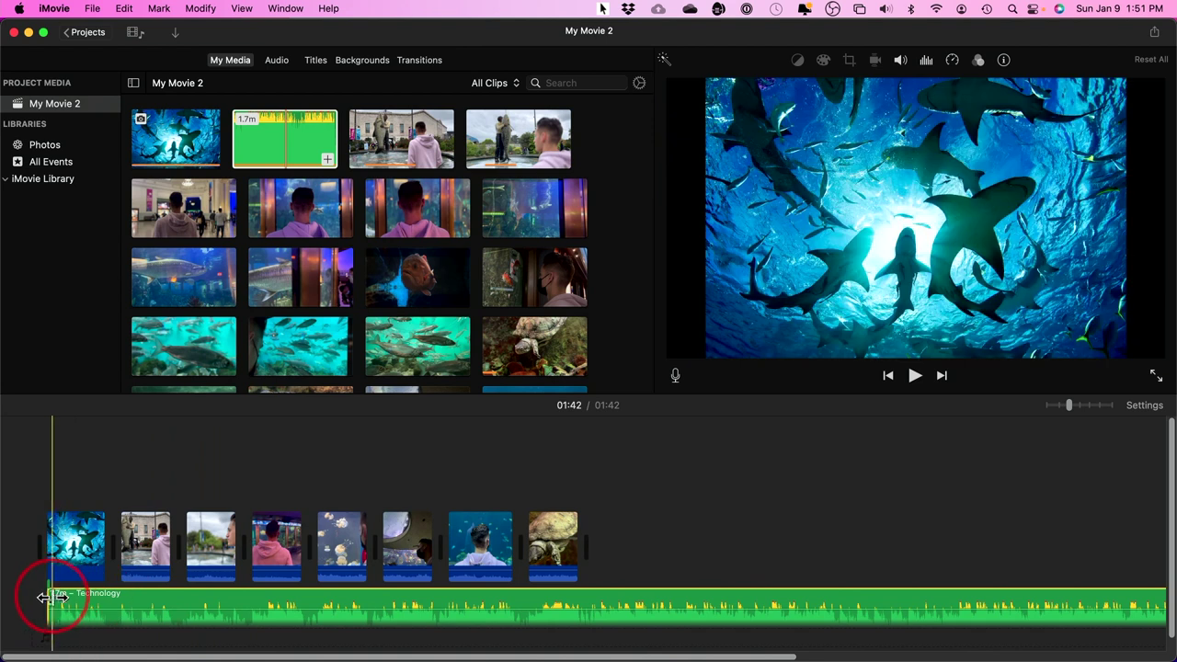
{"action": "left_click", "coordinate": [49, 476]}
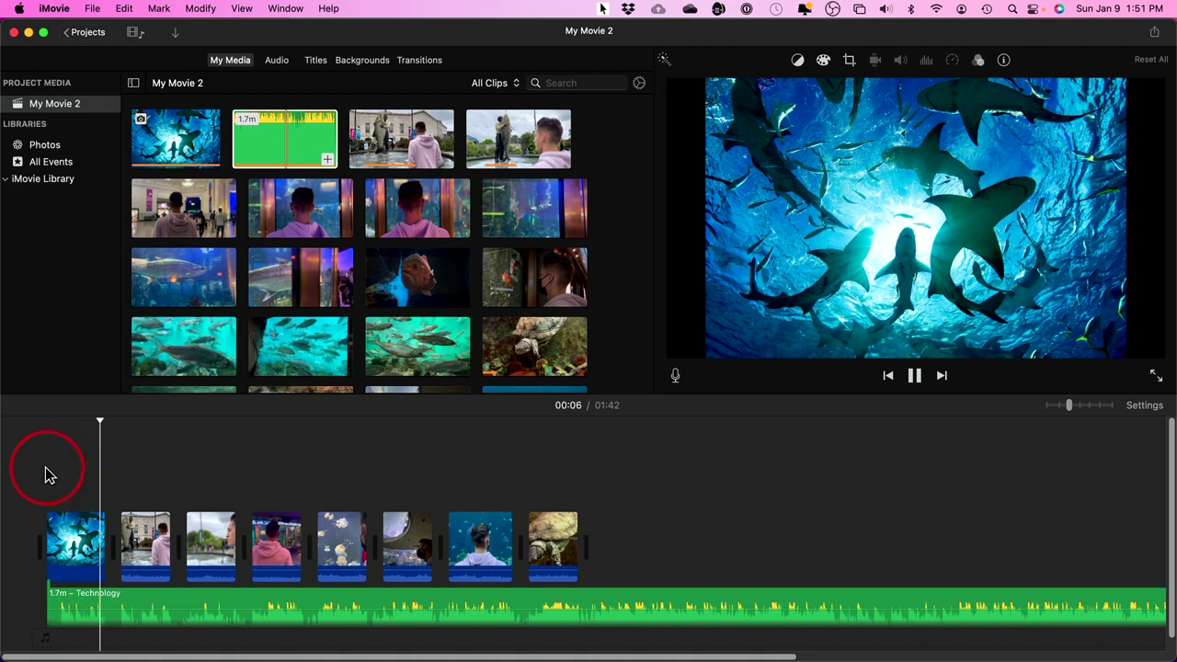
{"action": "key", "text": "space"}
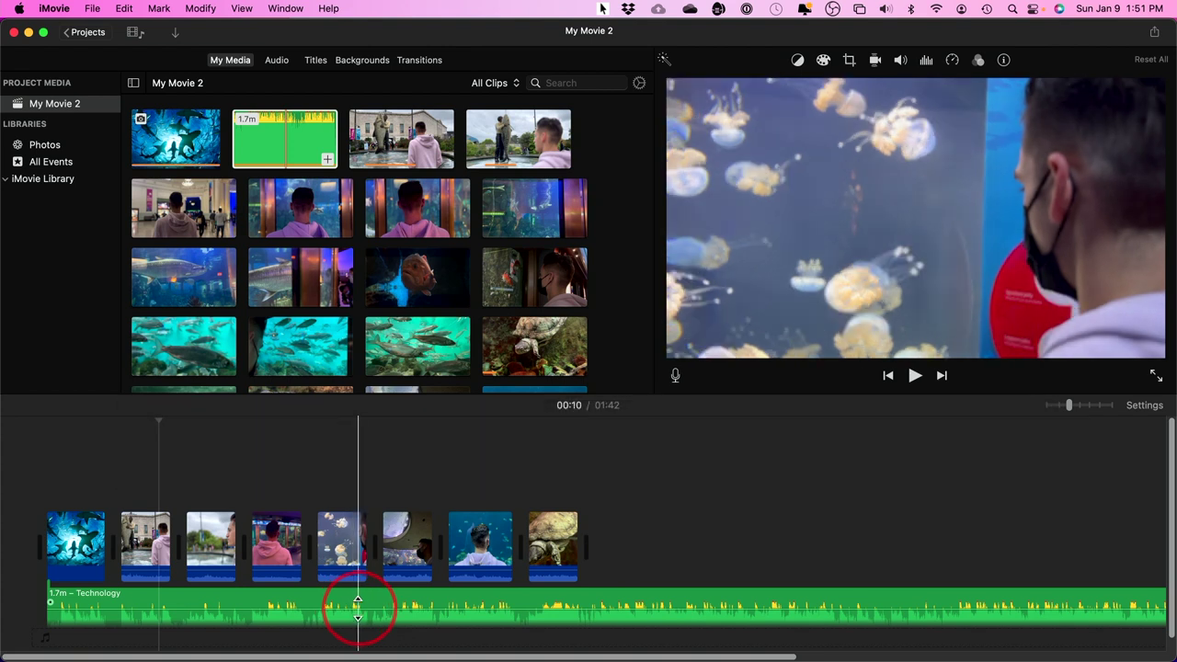
- Lower the Technology music's volume until its waveform is nearly flat, and play parts of the timeline to hear it
{"action": "left_click_drag", "start_coordinate": [355, 606], "coordinate": [353, 625]}
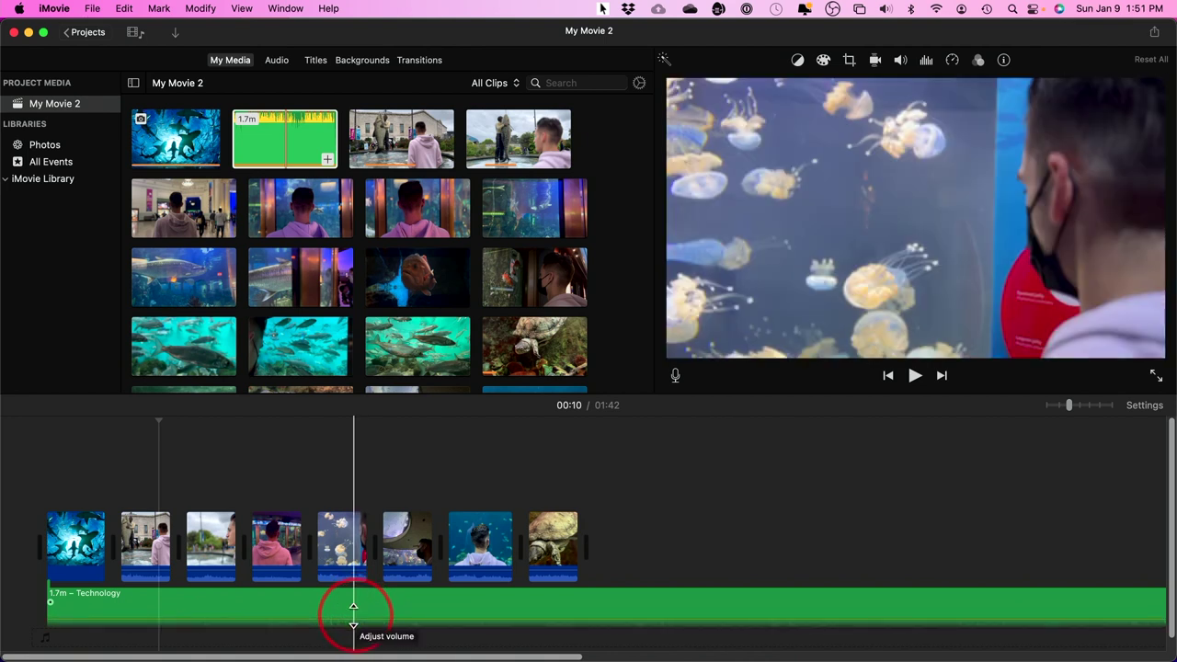
{"action": "key", "text": "space"}
{"action": "key", "text": "space"}
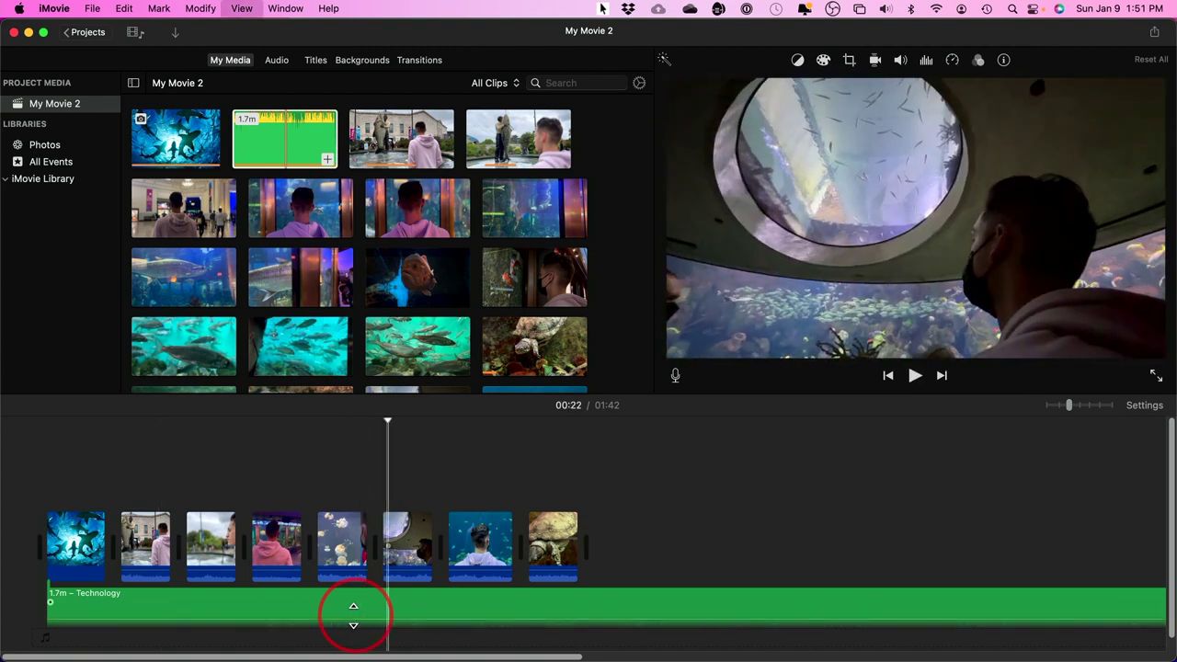
{"action": "key", "text": "space"}
{"action": "key", "text": "space"}
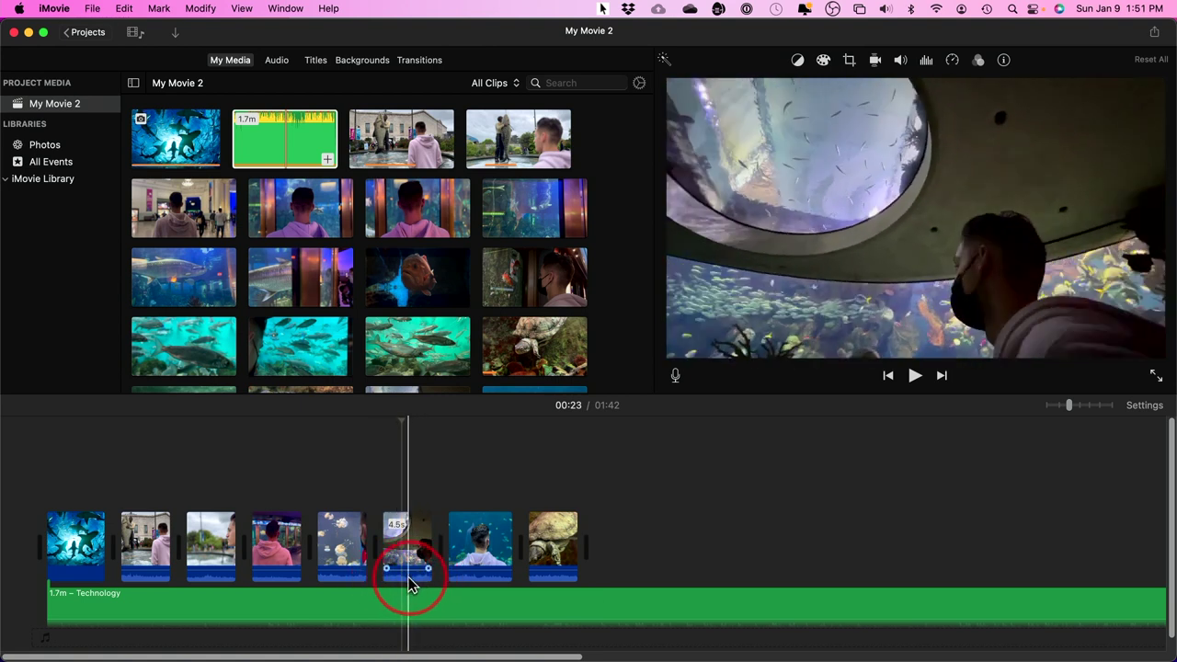
- Raise the Technology music's volume to 100%, try a louder level, and bring it back down to remove the distorted peaks
{"action": "mouse_move", "coordinate": [403, 619]}
{"action": "left_mouse_down"}
{"action": "mouse_move", "coordinate": [403, 629]}
{"action": "mouse_move", "coordinate": [403, 618]}
{"action": "left_mouse_up"}
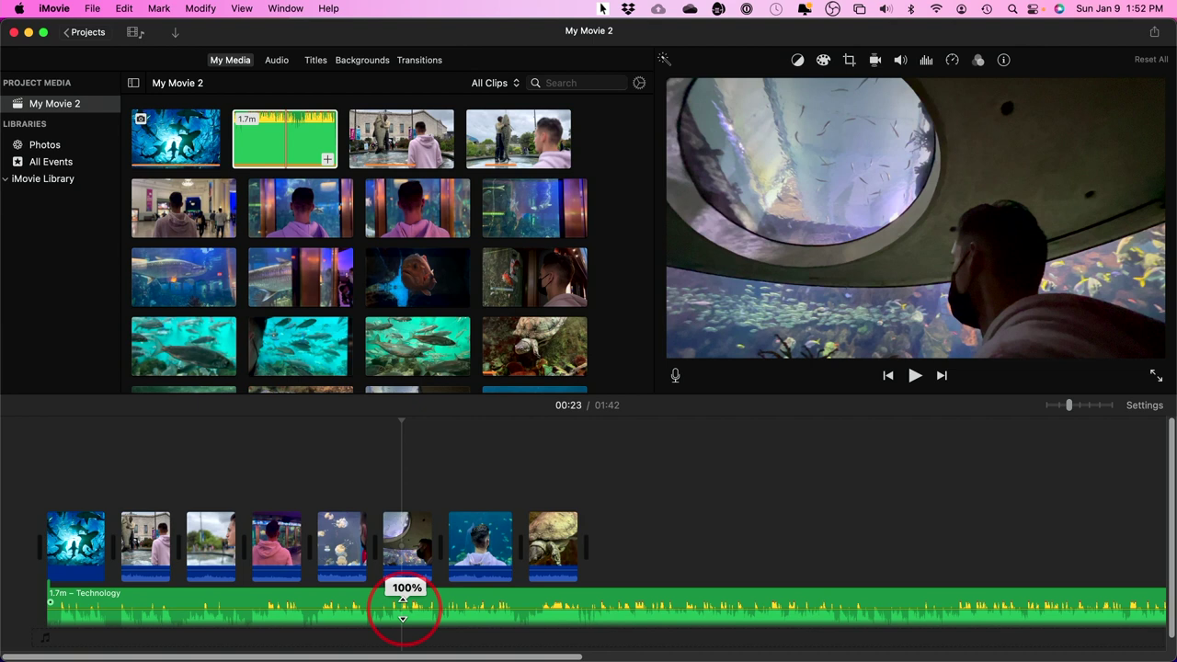
{"action": "left_click_drag", "start_coordinate": [402, 618], "coordinate": [401, 614]}
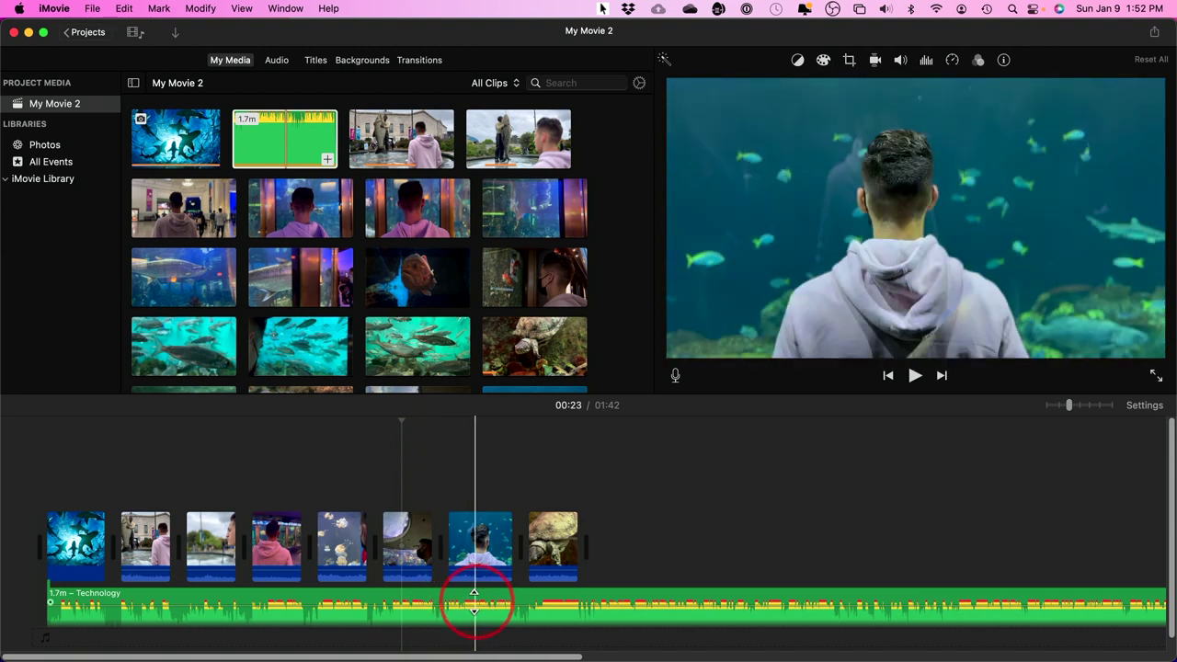
{"action": "left_click_drag", "start_coordinate": [476, 601], "coordinate": [472, 605]}
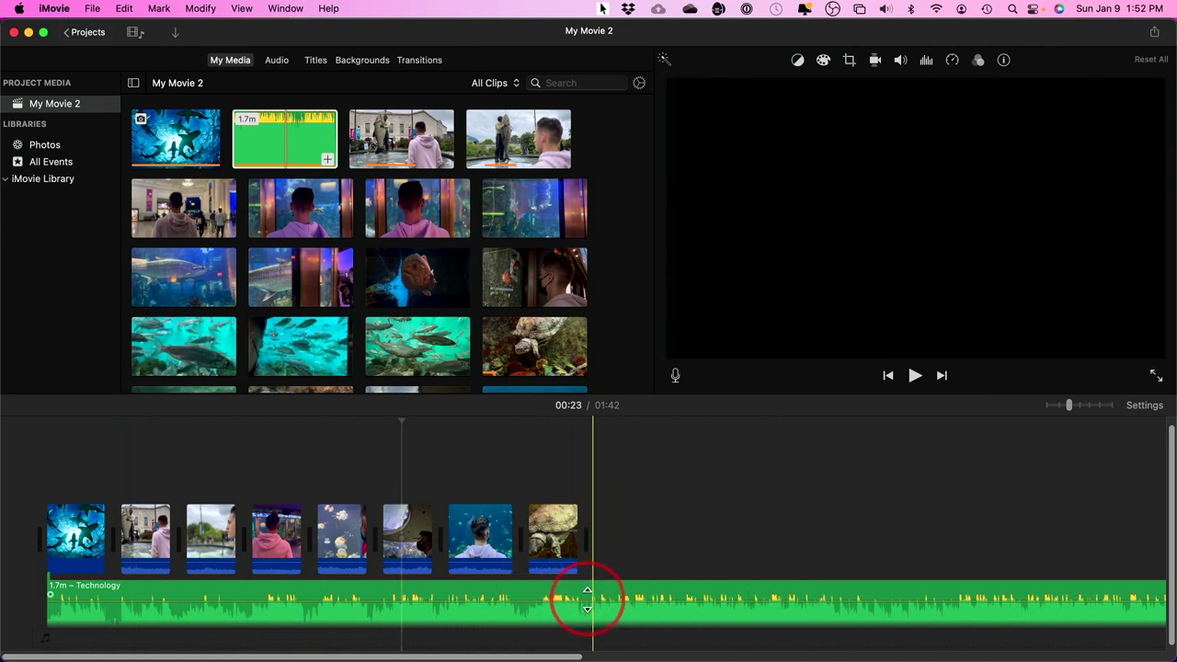
- Split the Technology music at the end of the last video clip and delete the leftover part
{"action": "left_click", "coordinate": [584, 596]}
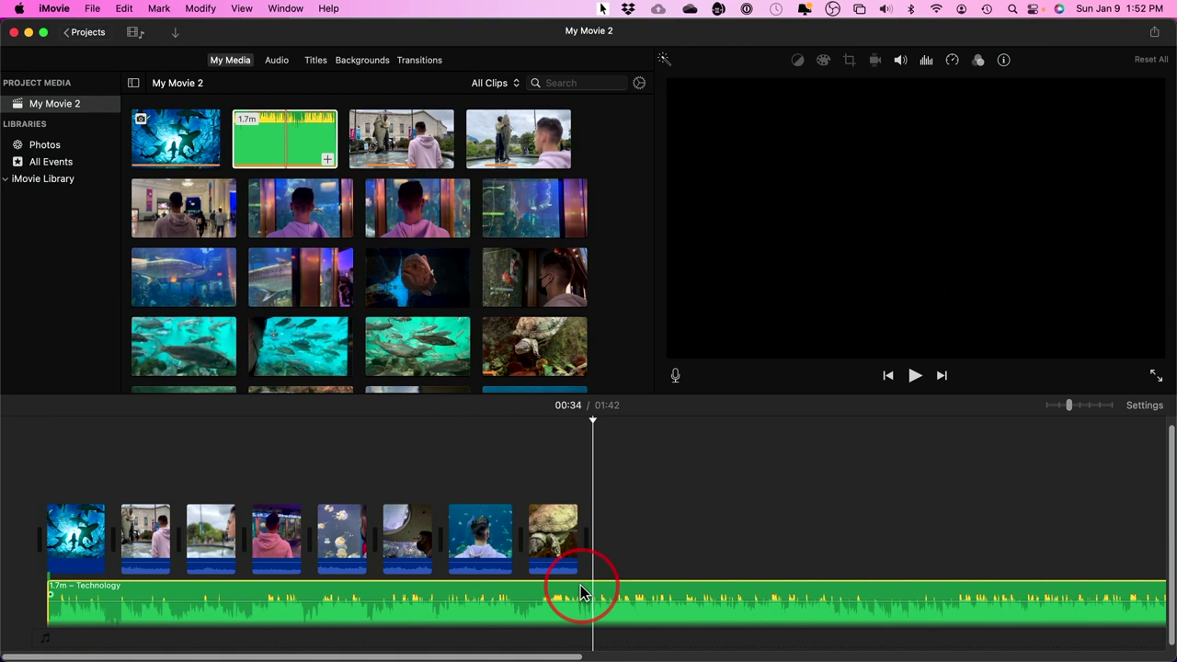
{"action": "key", "text": "super+b"}
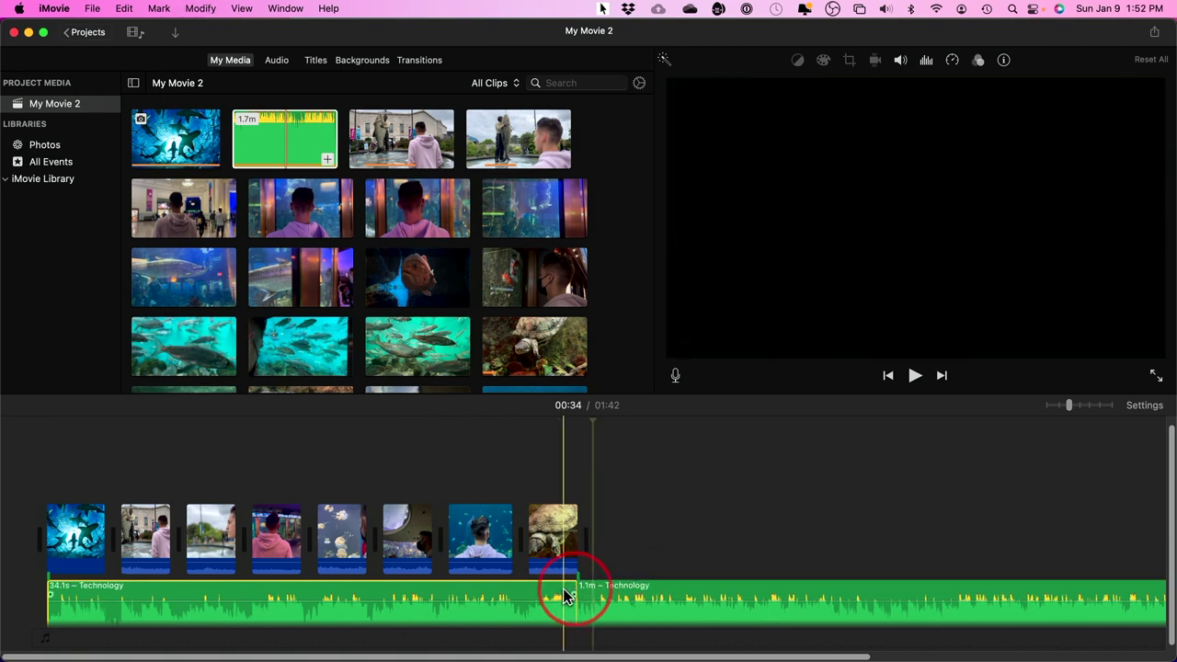
{"action": "left_click", "coordinate": [641, 596]}
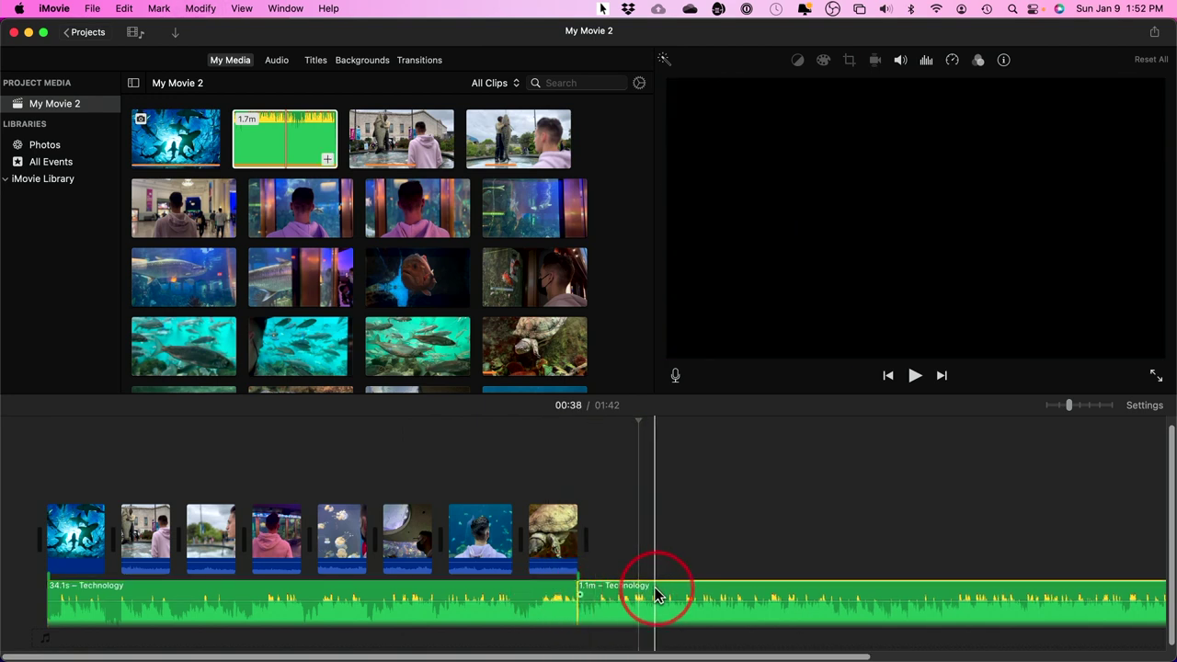
{"action": "key", "text": "Delete"}
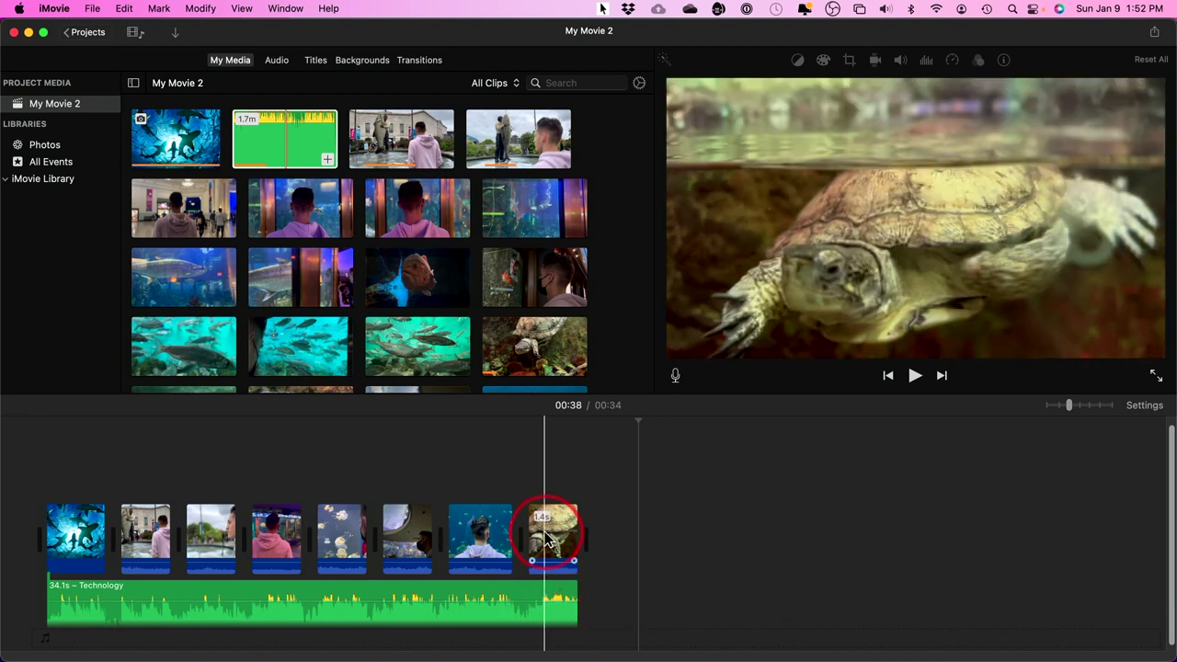
- Add a fade-in at the start and a fade-out at the end of the Technology music
{"action": "mouse_move", "coordinate": [573, 596]}
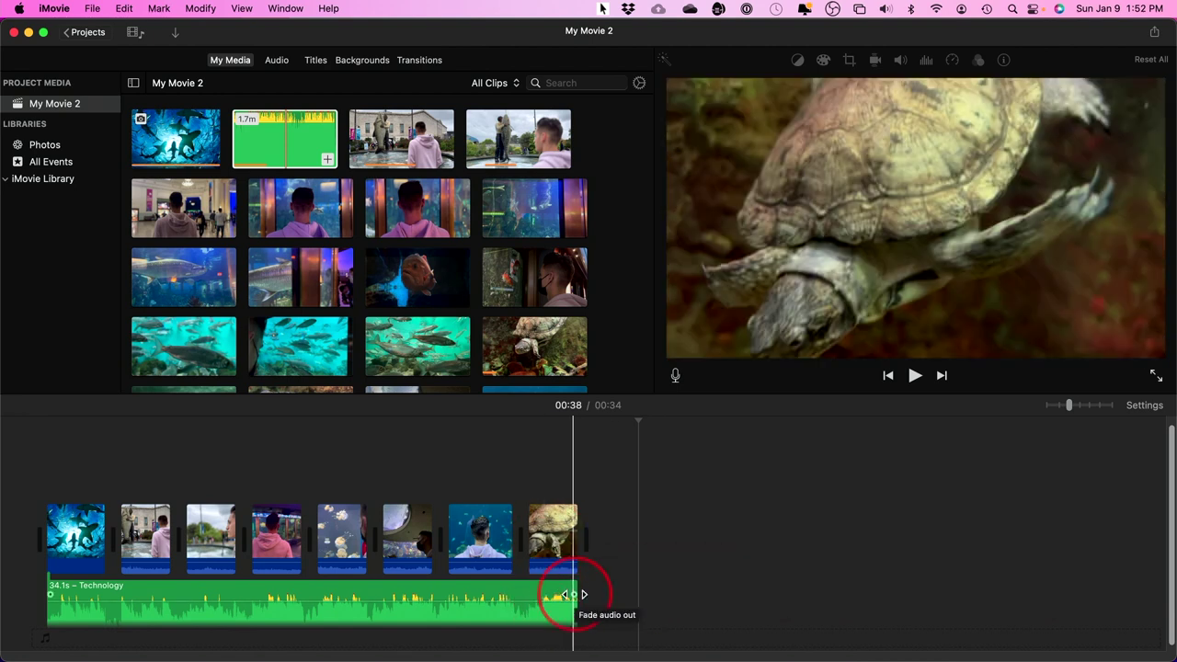
{"action": "left_click_drag", "start_coordinate": [573, 595], "coordinate": [543, 595]}
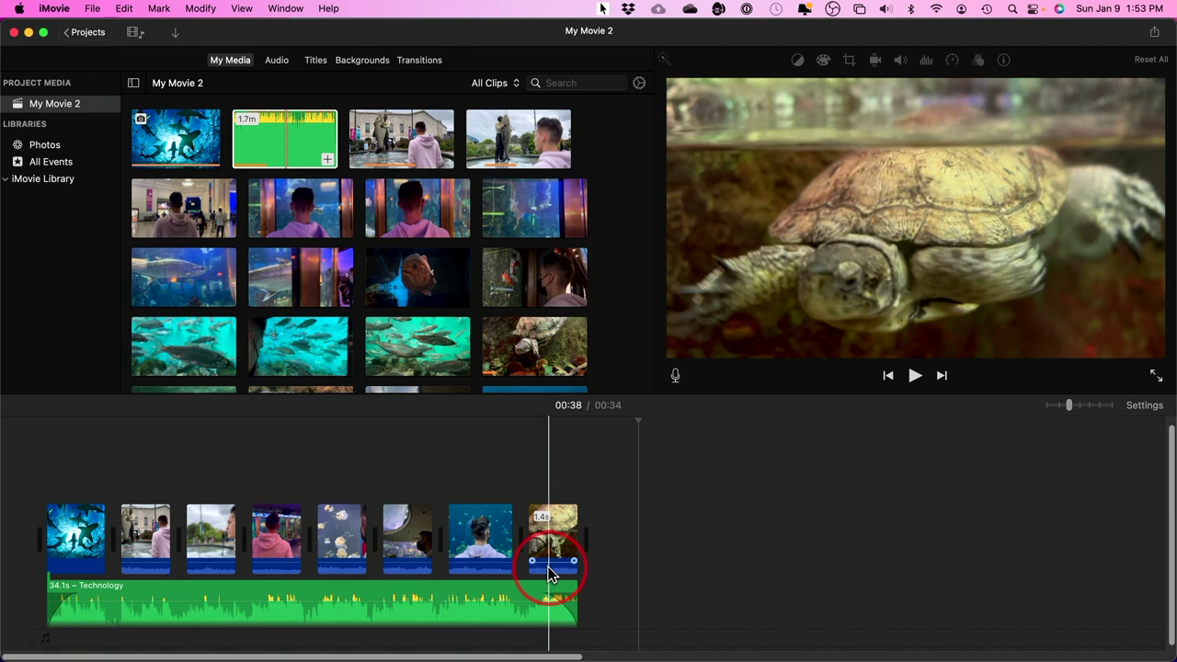
- Silence the turtle clip's own audio at the end of the timeline by lowering its volume fully
{"action": "left_click", "coordinate": [550, 571]}
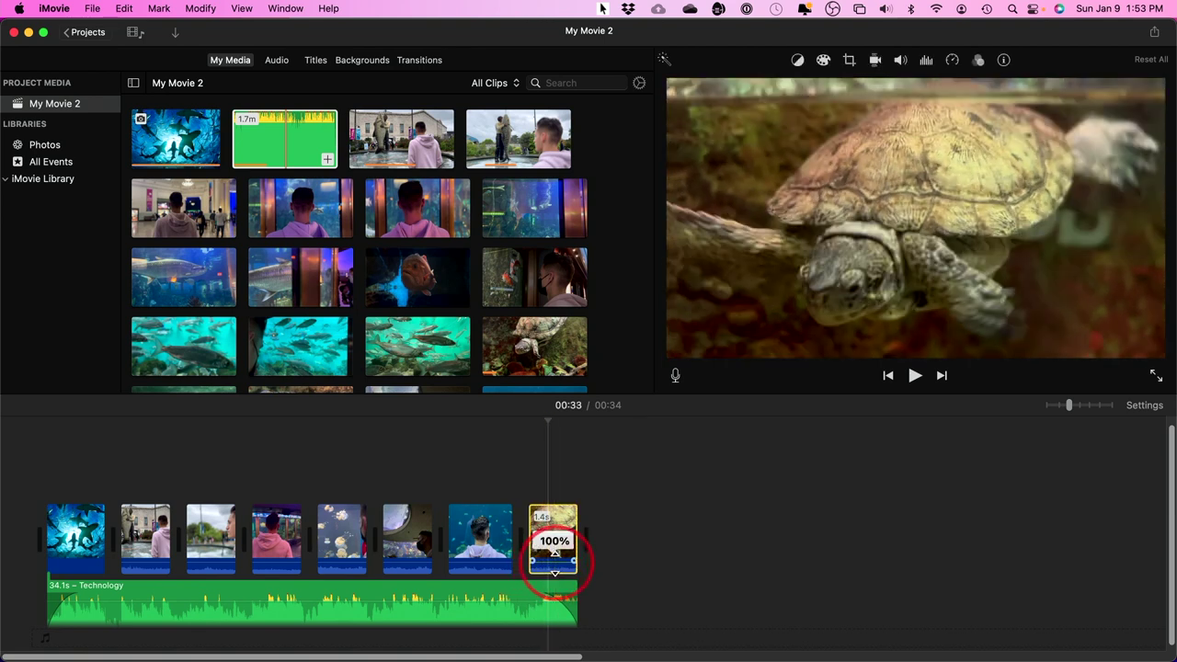
{"action": "left_click_drag", "start_coordinate": [555, 553], "coordinate": [554, 560]}
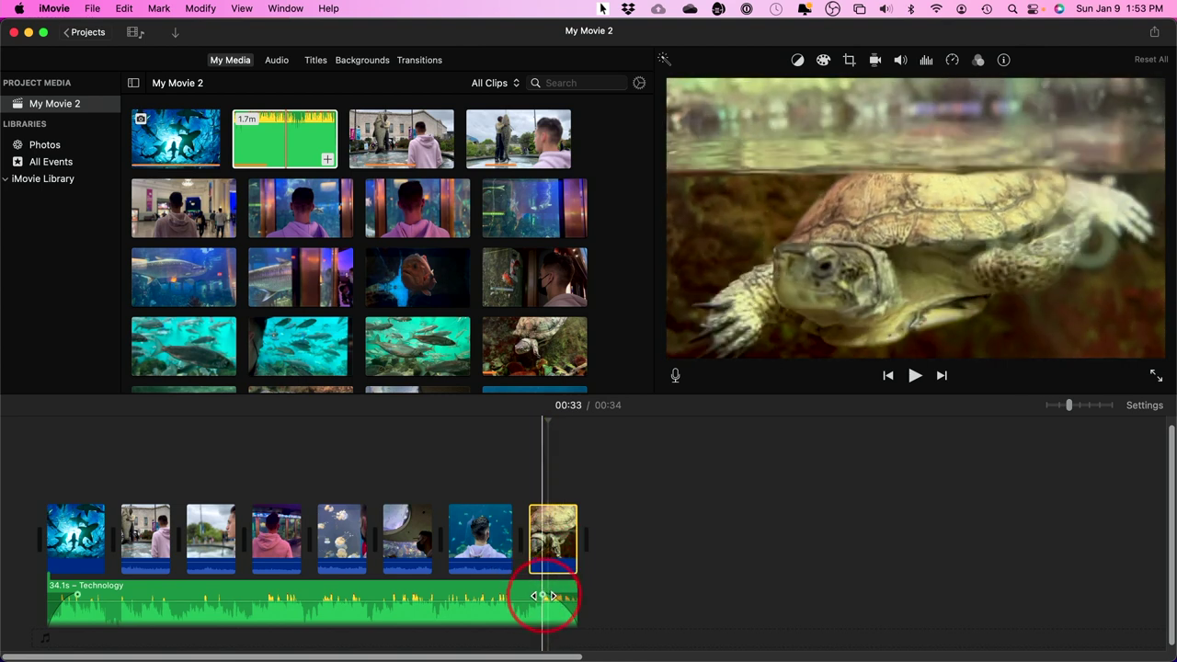
- Detach the audio from the 6.5 s fish tank clip, delete the detached audio, and play the timeline around that clip
{"action": "right_click", "coordinate": [480, 569]}
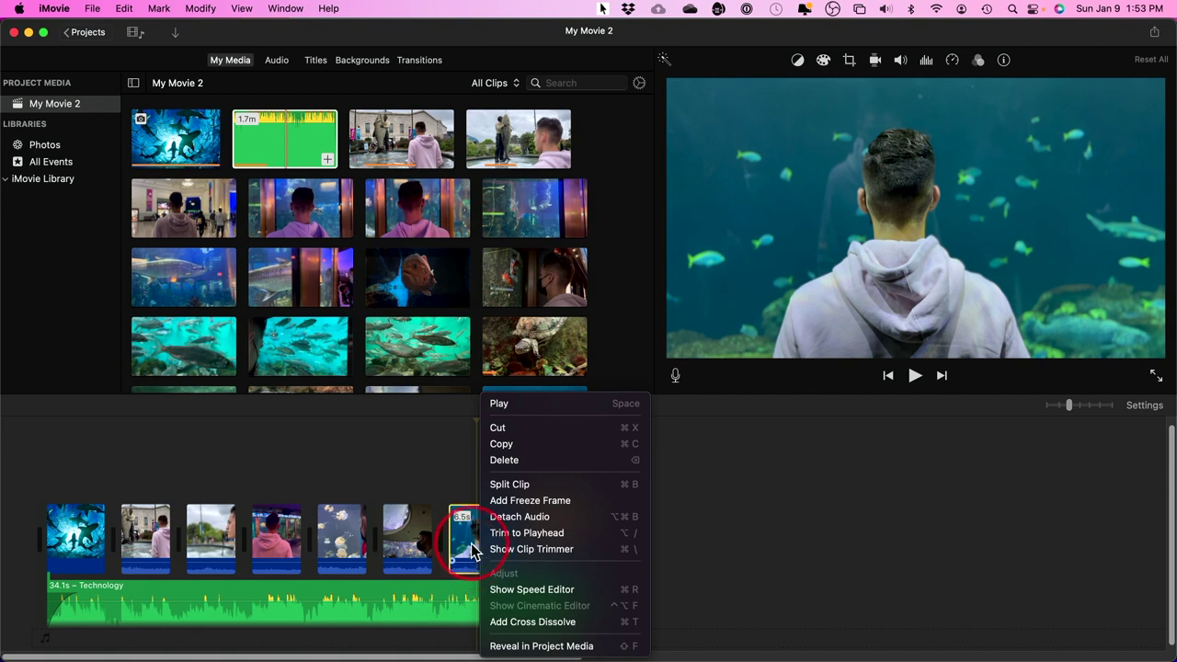
{"action": "left_click", "coordinate": [519, 517]}
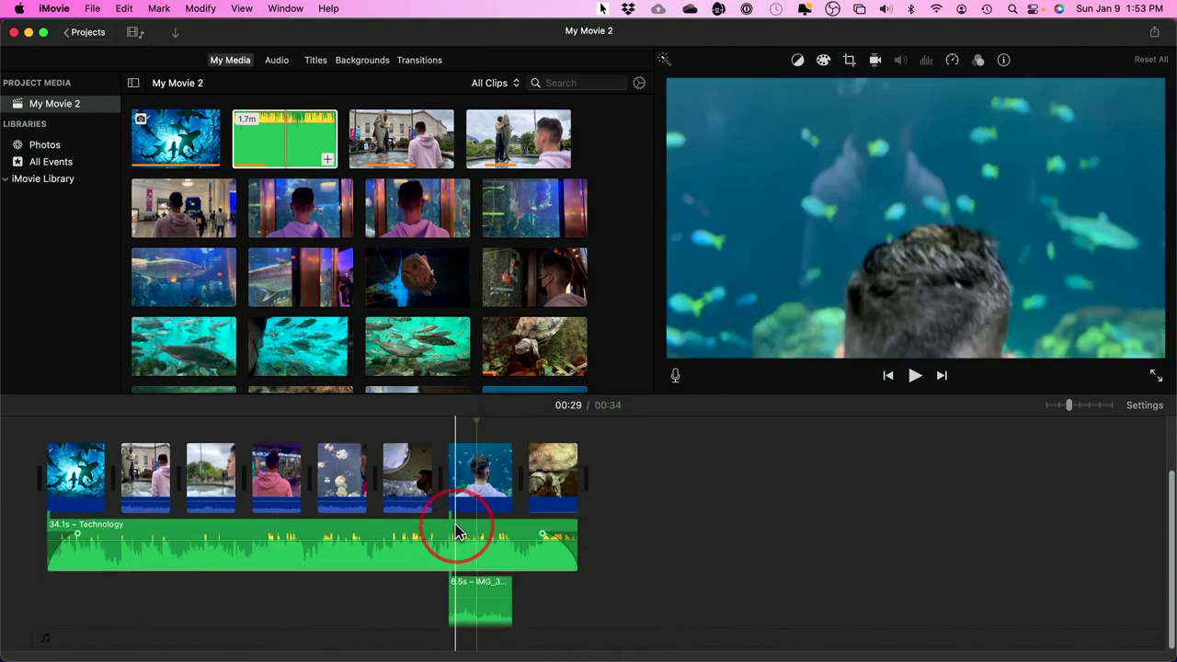
{"action": "left_click", "coordinate": [486, 592]}
{"action": "mouse_move", "coordinate": [487, 591]}
{"action": "left_mouse_down"}
{"action": "mouse_move", "coordinate": [297, 594]}
{"action": "mouse_move", "coordinate": [481, 594]}
{"action": "left_mouse_up"}
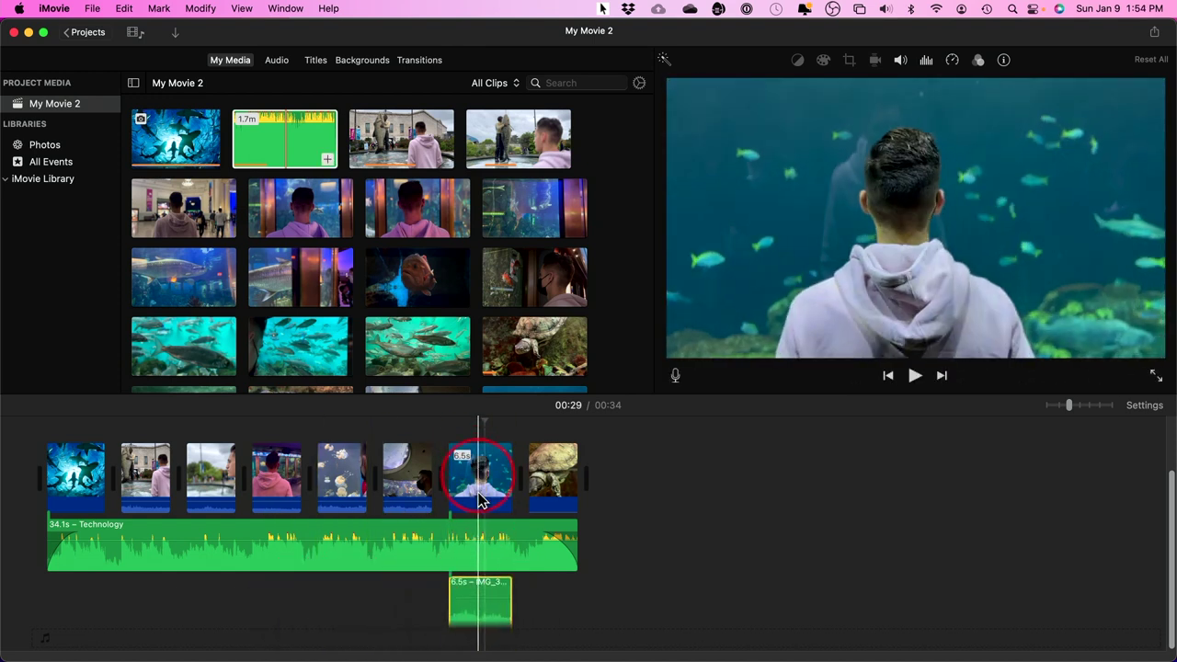
{"action": "left_click", "coordinate": [470, 600]}
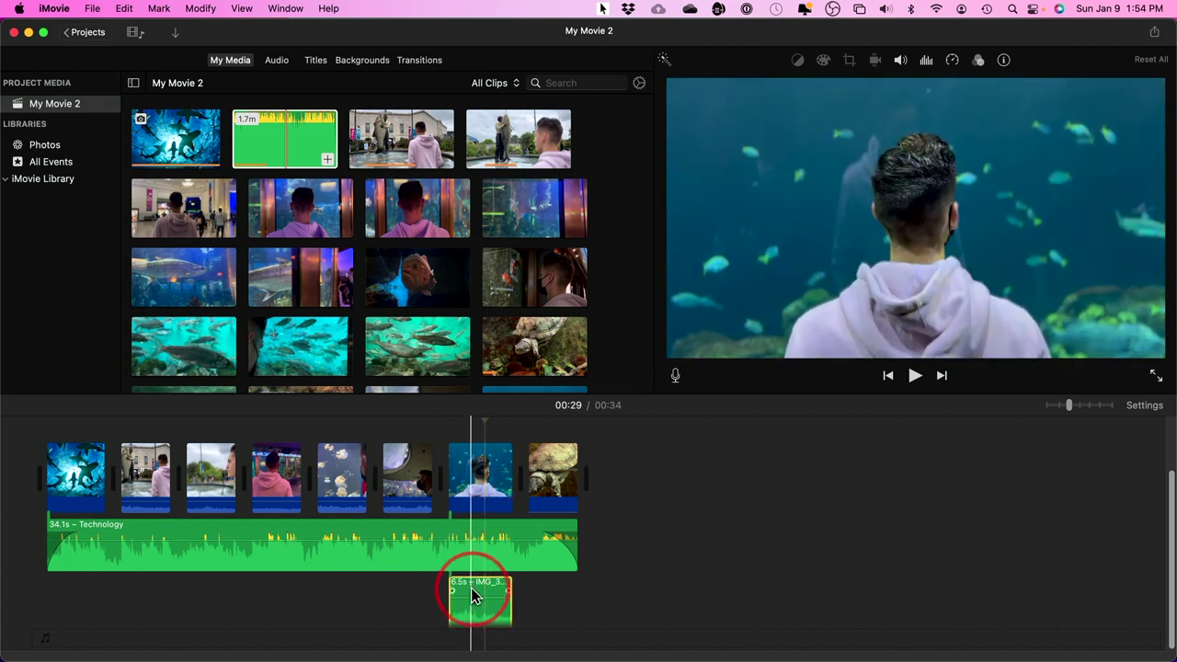
{"action": "left_click", "coordinate": [493, 505]}
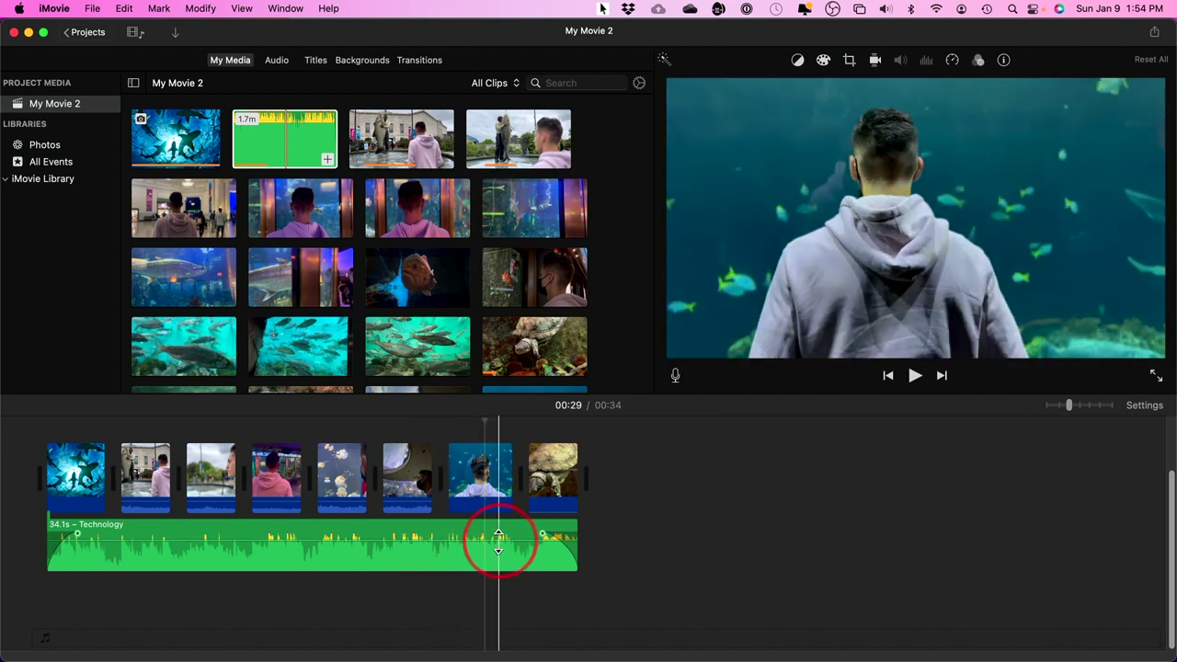
{"action": "left_click", "coordinate": [451, 548]}
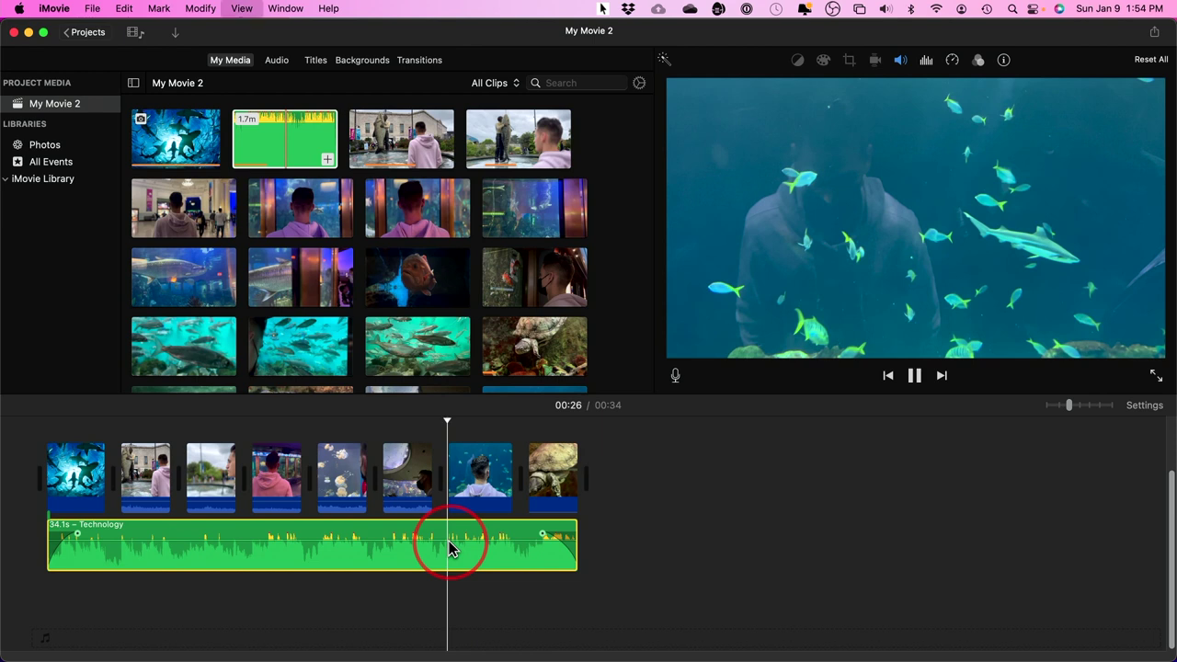
- Play the music and picture from the fish tank clip into the turtle clip, and pause playback
{"action": "key", "text": "space"}
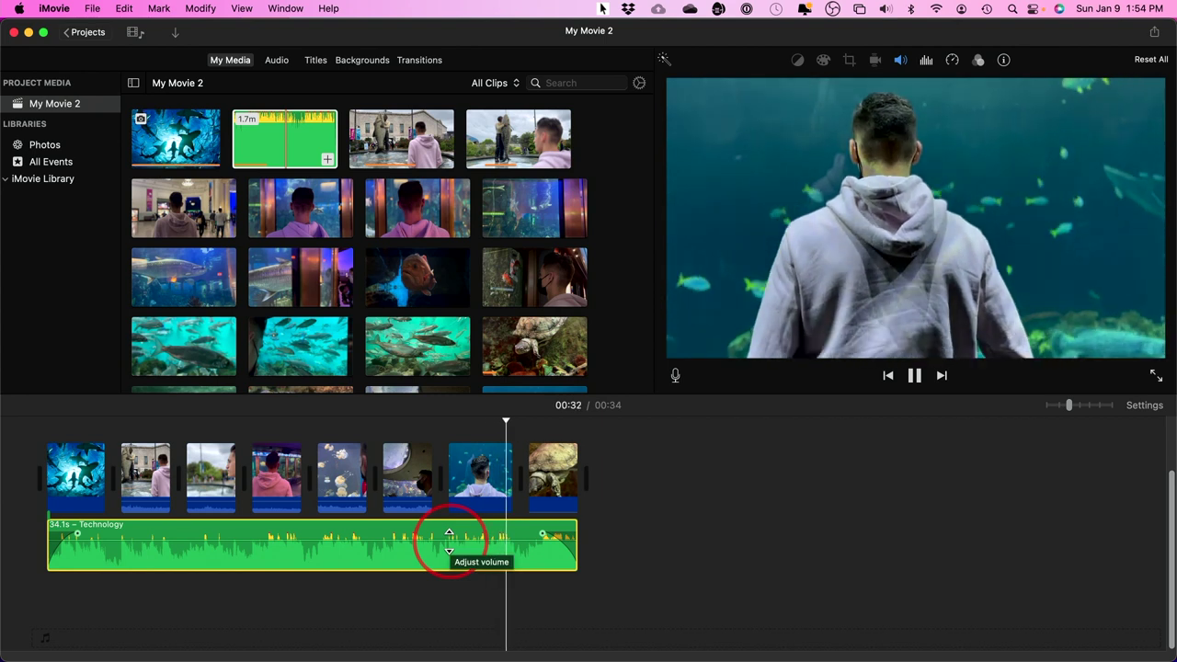
{"action": "key", "text": "space"}
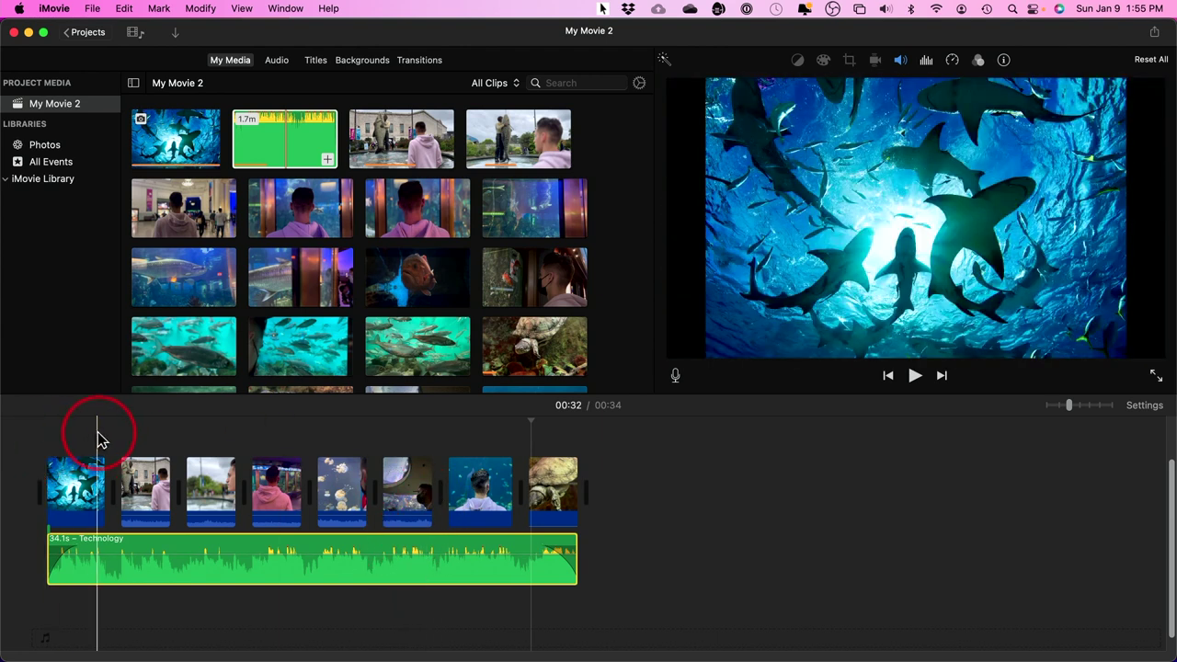
- Mute the computer's sound and play the cut between the two fountain statue clips
{"action": "left_click", "coordinate": [162, 443]}
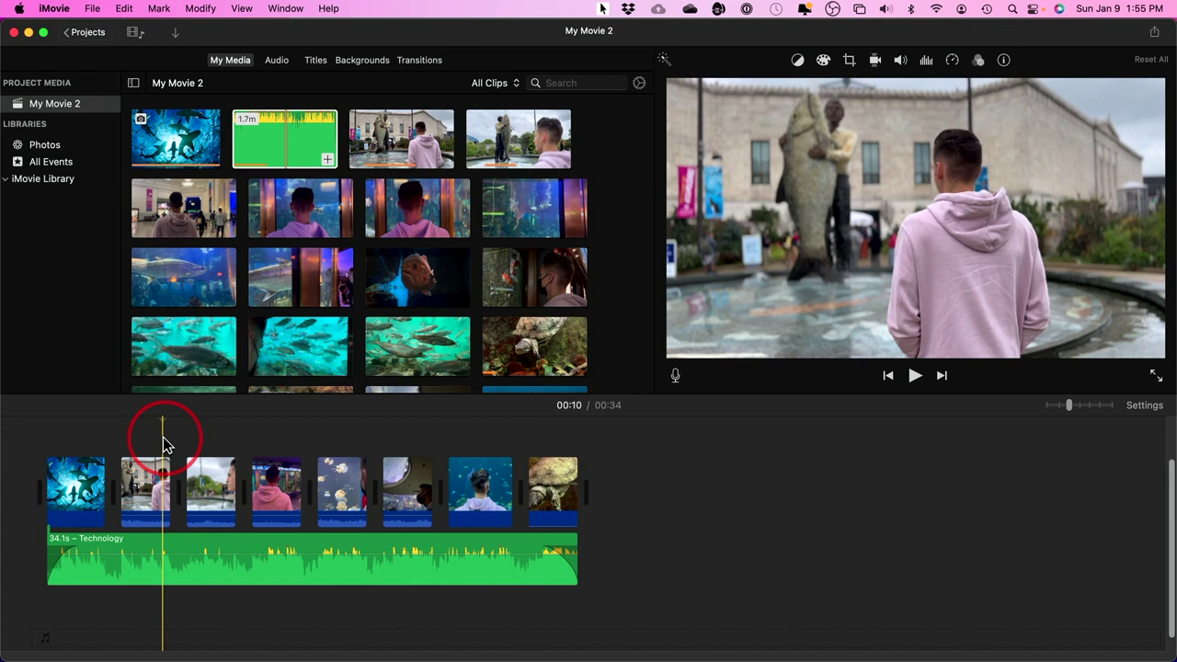
{"action": "key", "text": "XF86AudioMute"}
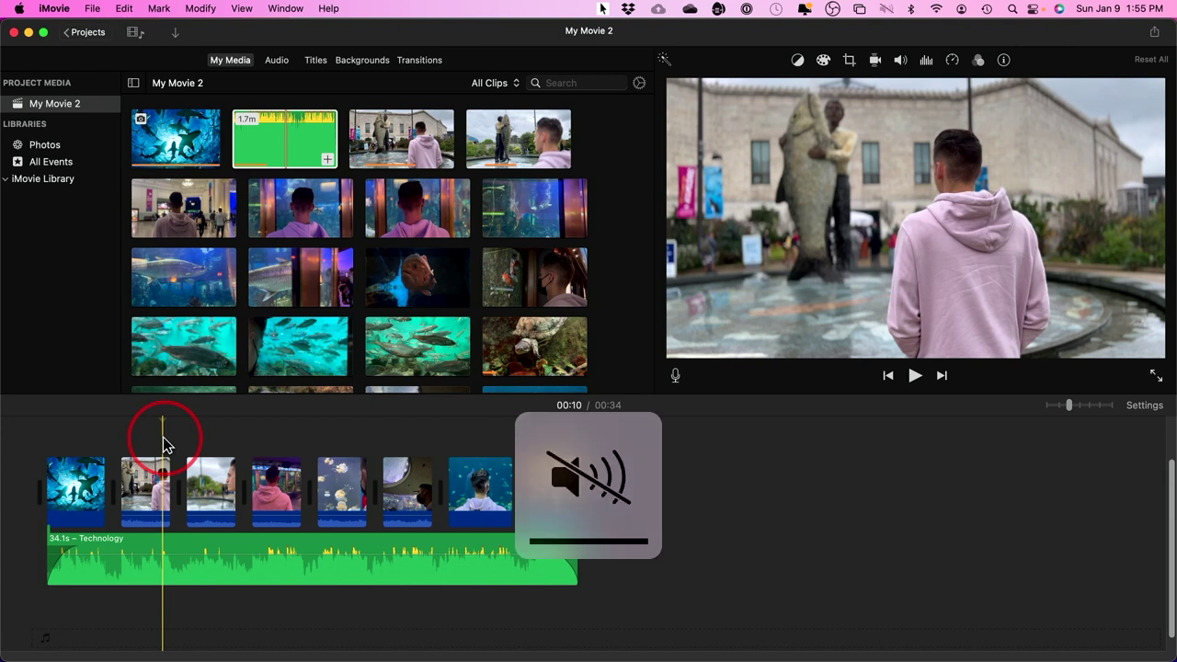
{"action": "key", "text": "space"}
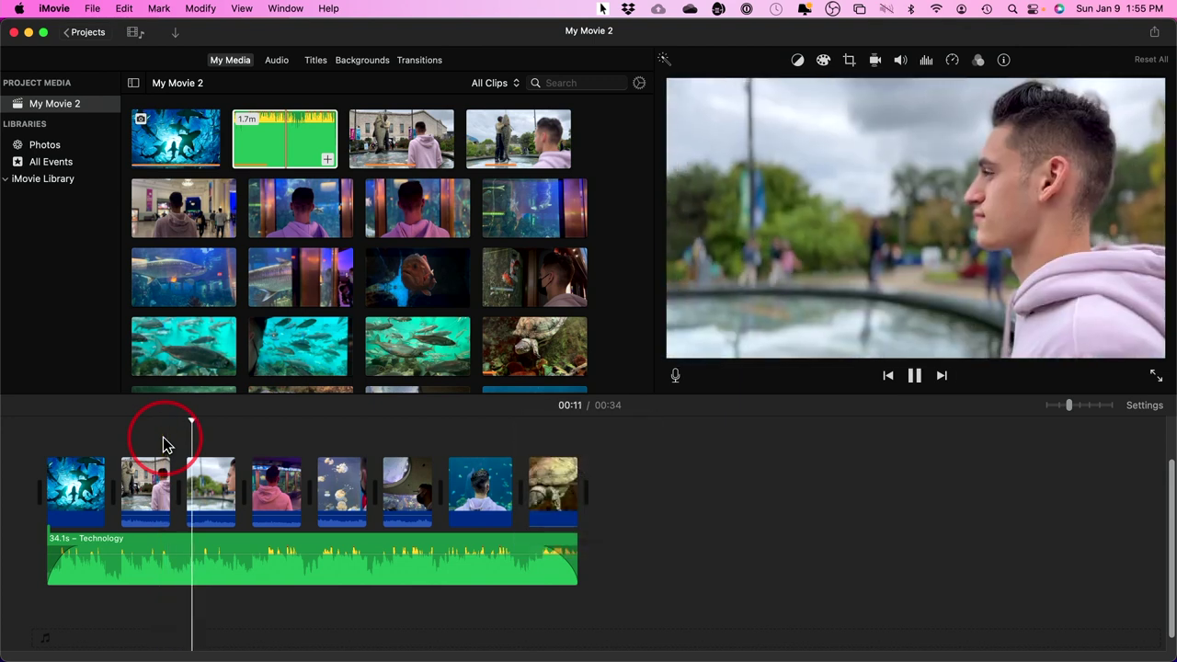
{"action": "key", "text": "space"}
{"action": "left_click", "coordinate": [164, 445]}
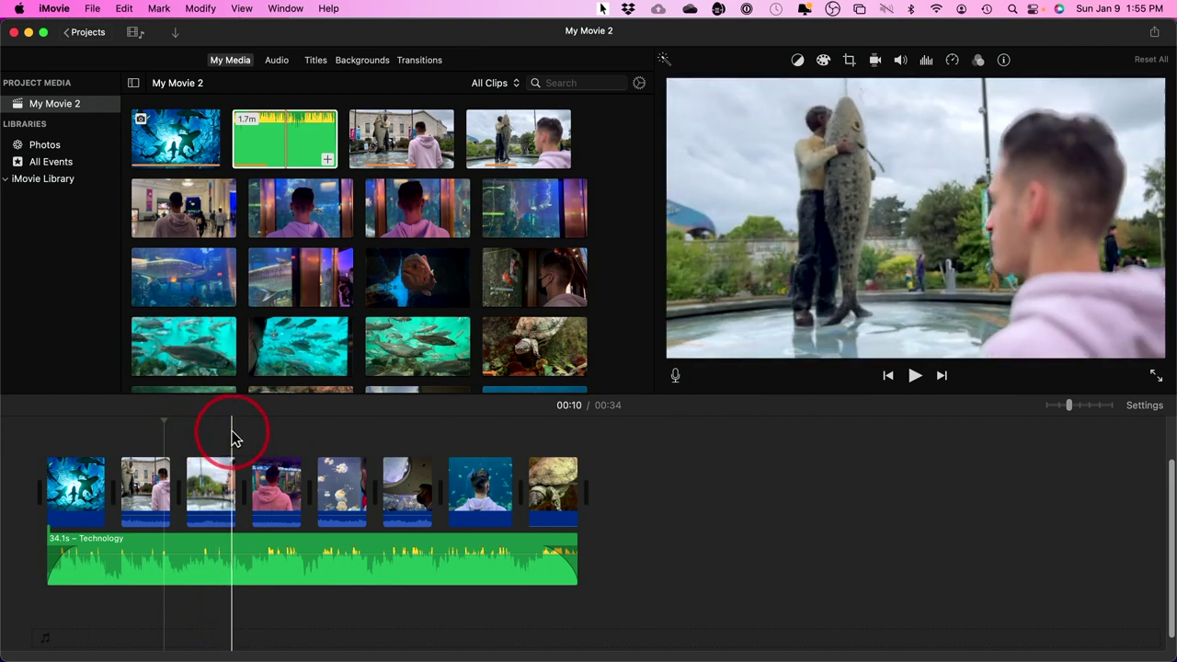
{"action": "left_click_drag", "start_coordinate": [293, 439], "coordinate": [313, 476]}
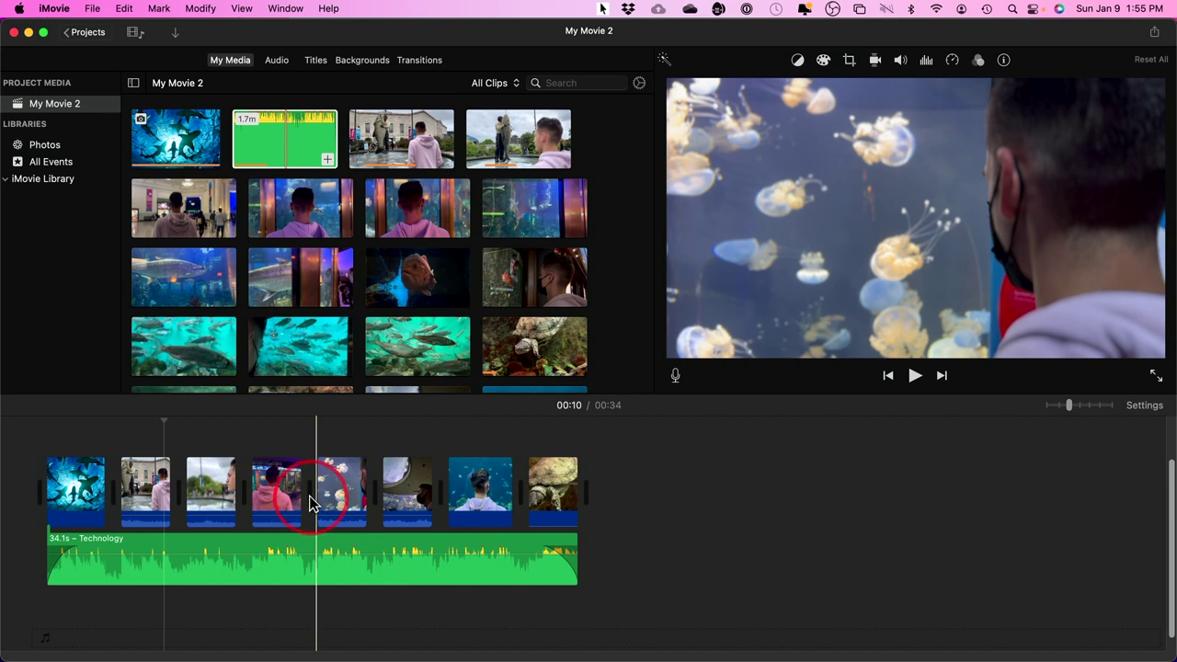
{"action": "left_click_drag", "start_coordinate": [309, 504], "coordinate": [288, 103]}
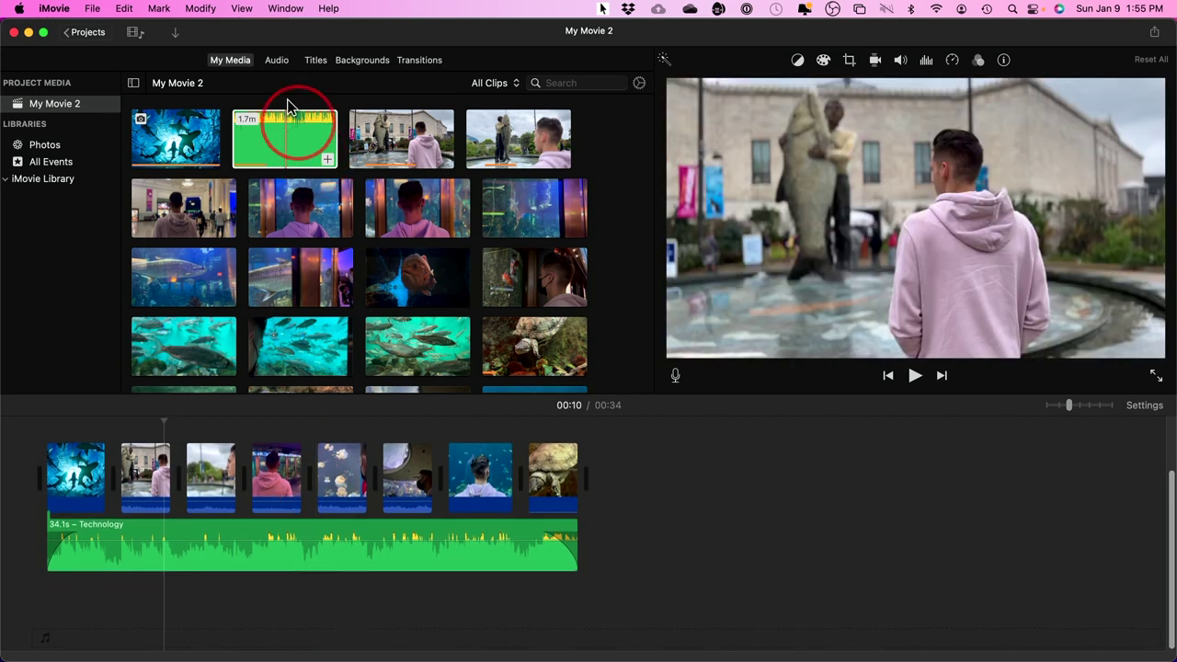
- Add a Cross Dissolve transition between the second fountain clip and the purple-lit aquarium clip, and play across it
{"action": "left_click", "coordinate": [418, 63]}
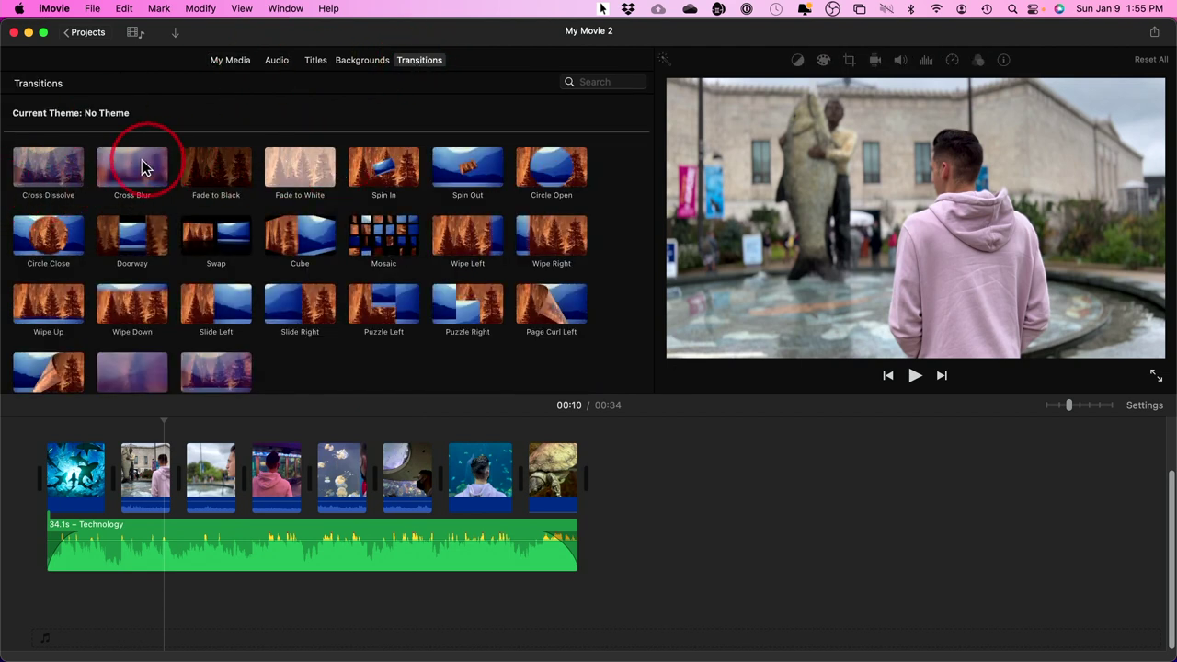
{"action": "left_click_drag", "start_coordinate": [50, 177], "coordinate": [250, 468]}
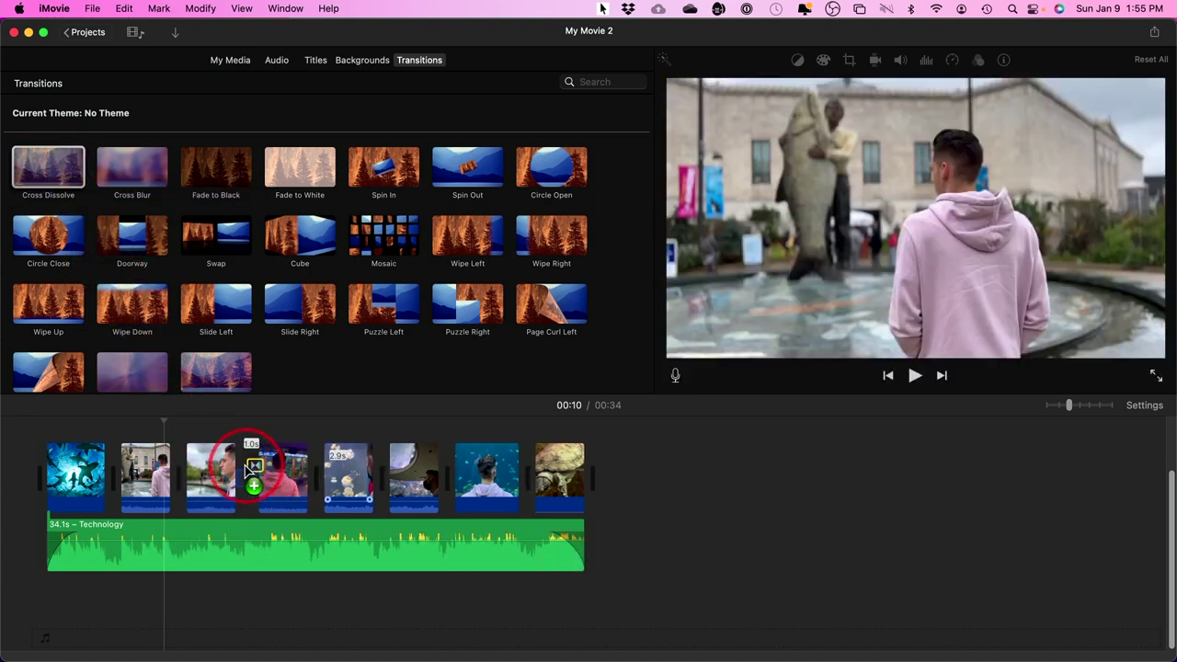
{"action": "left_click", "coordinate": [226, 428]}
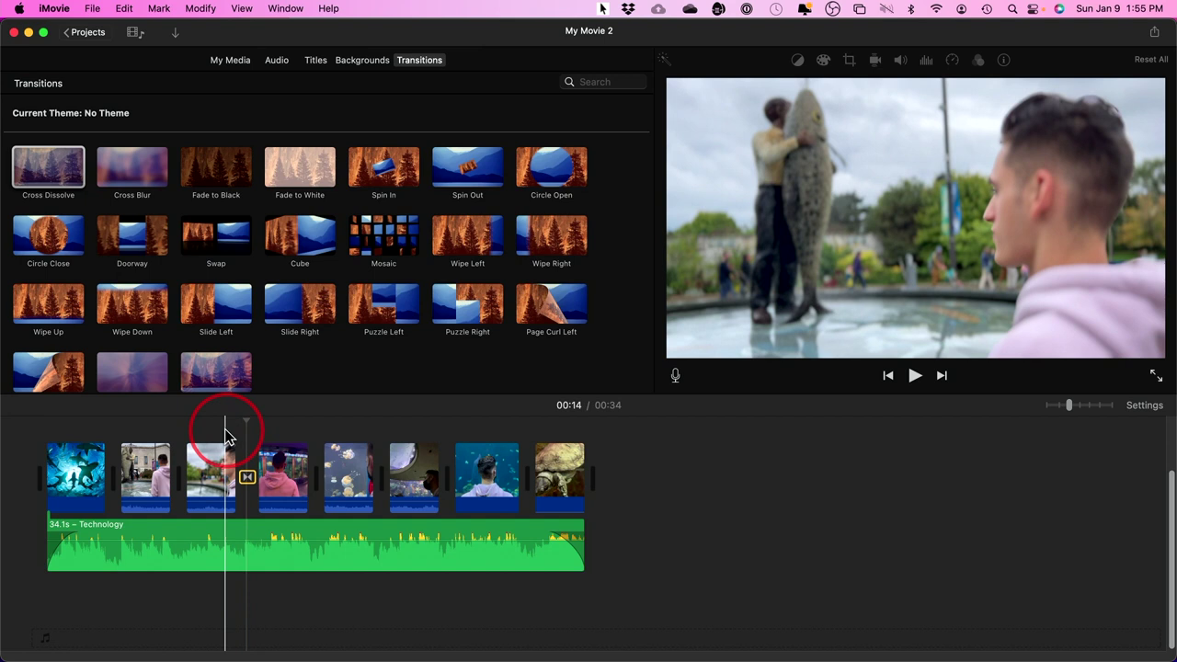
{"action": "key", "text": "space"}
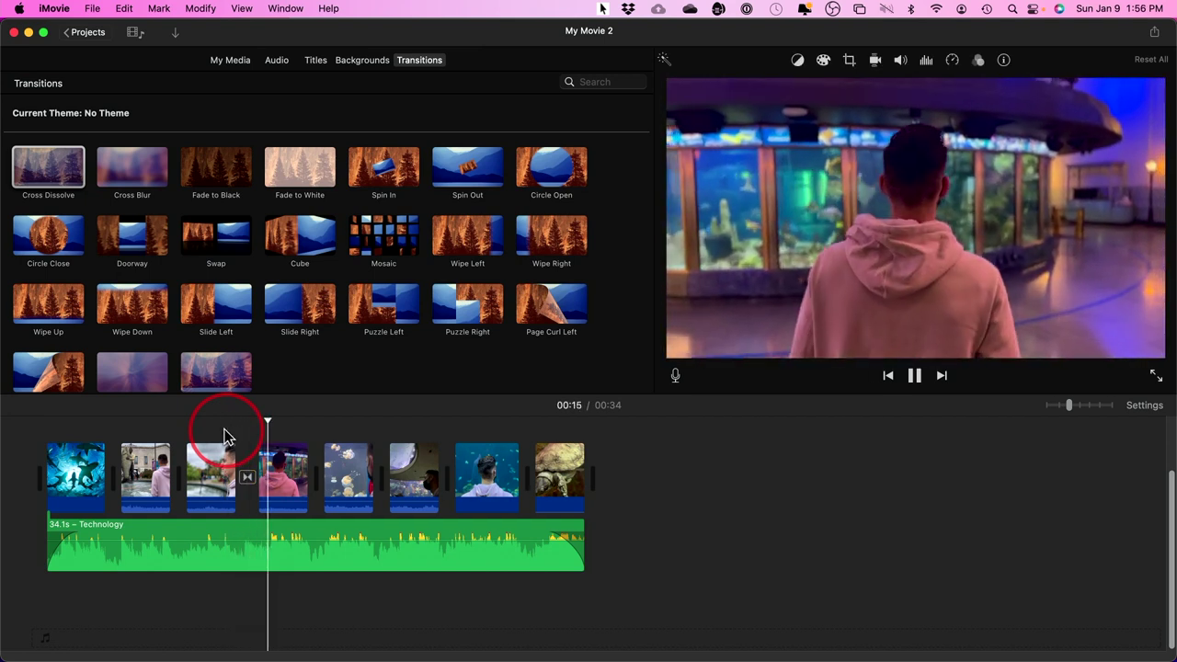
{"action": "key", "text": "space"}
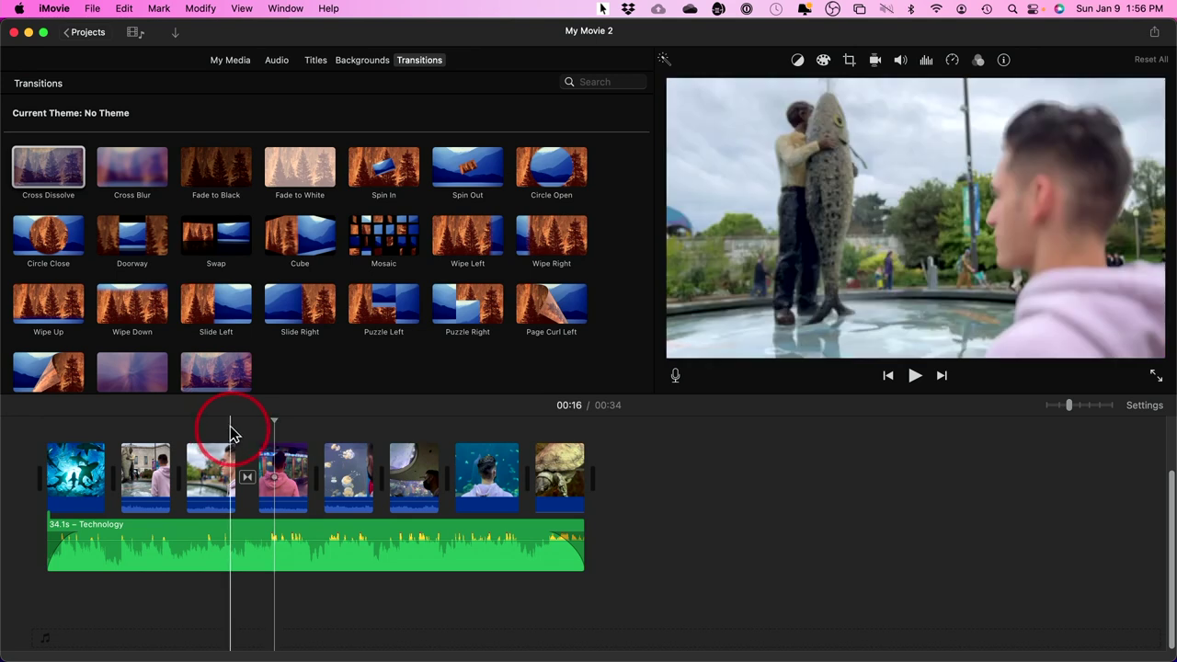
- Replace the transition after the second fountain clip with Cross Blur, preview it, and add Fade to Black before the jellyfish clip
{"action": "left_click_drag", "start_coordinate": [129, 180], "coordinate": [243, 476]}
{"action": "left_click", "coordinate": [229, 430]}
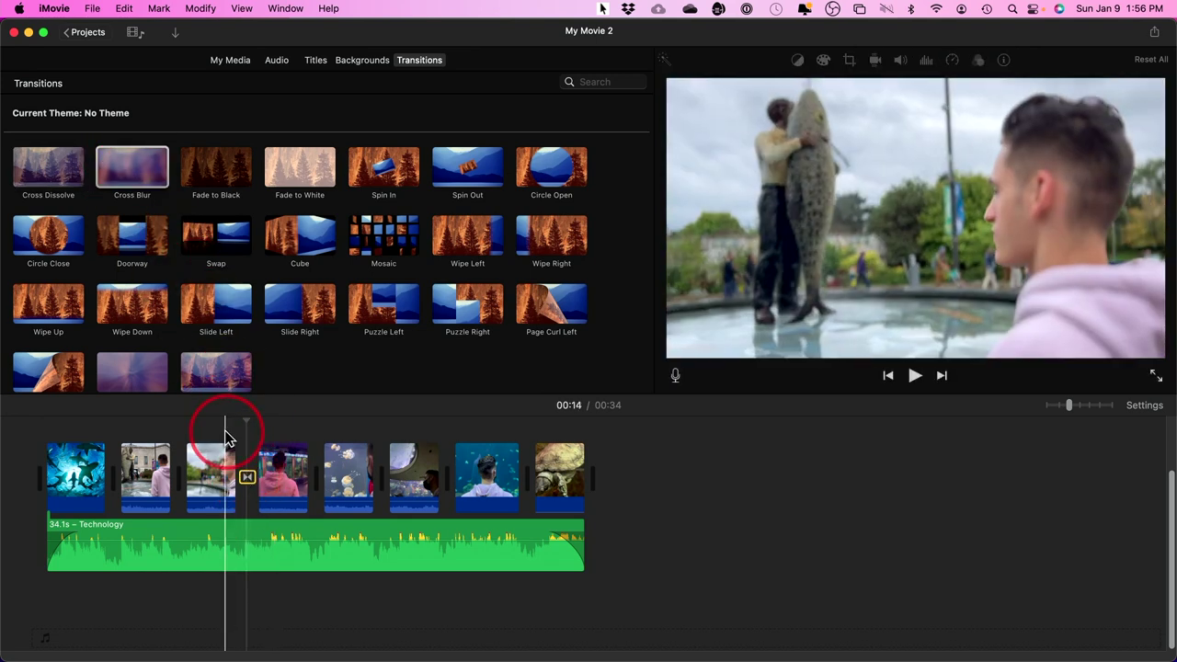
{"action": "key", "text": "space"}
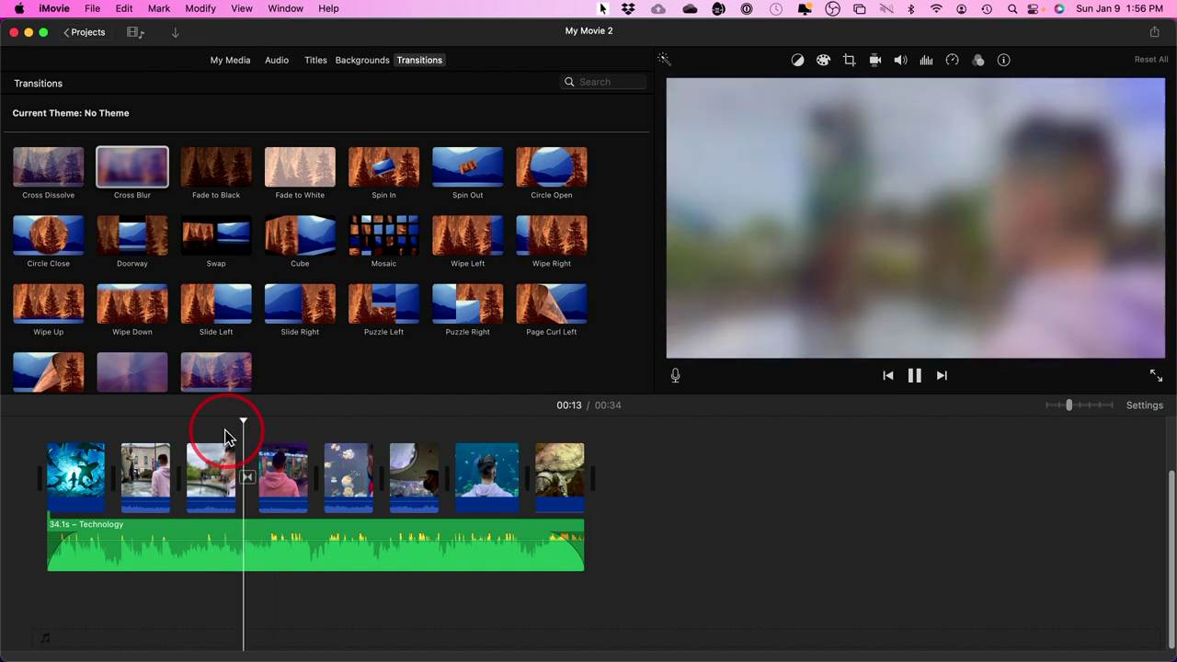
{"action": "key", "text": "space"}
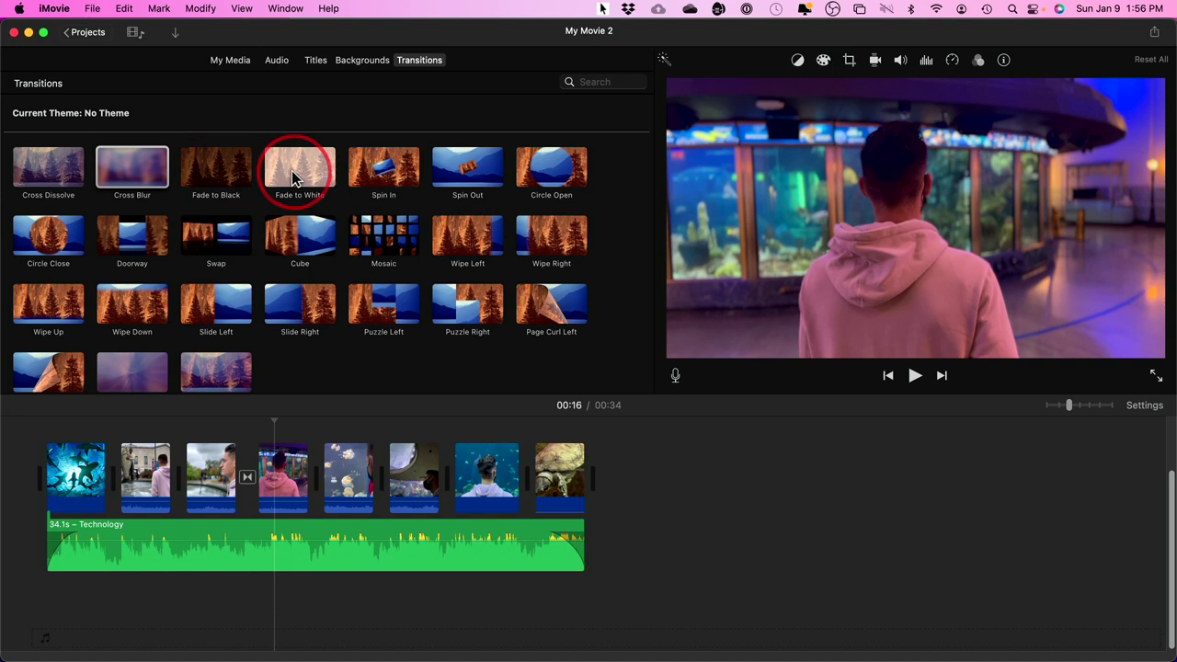
{"action": "left_click_drag", "start_coordinate": [211, 179], "coordinate": [316, 473]}
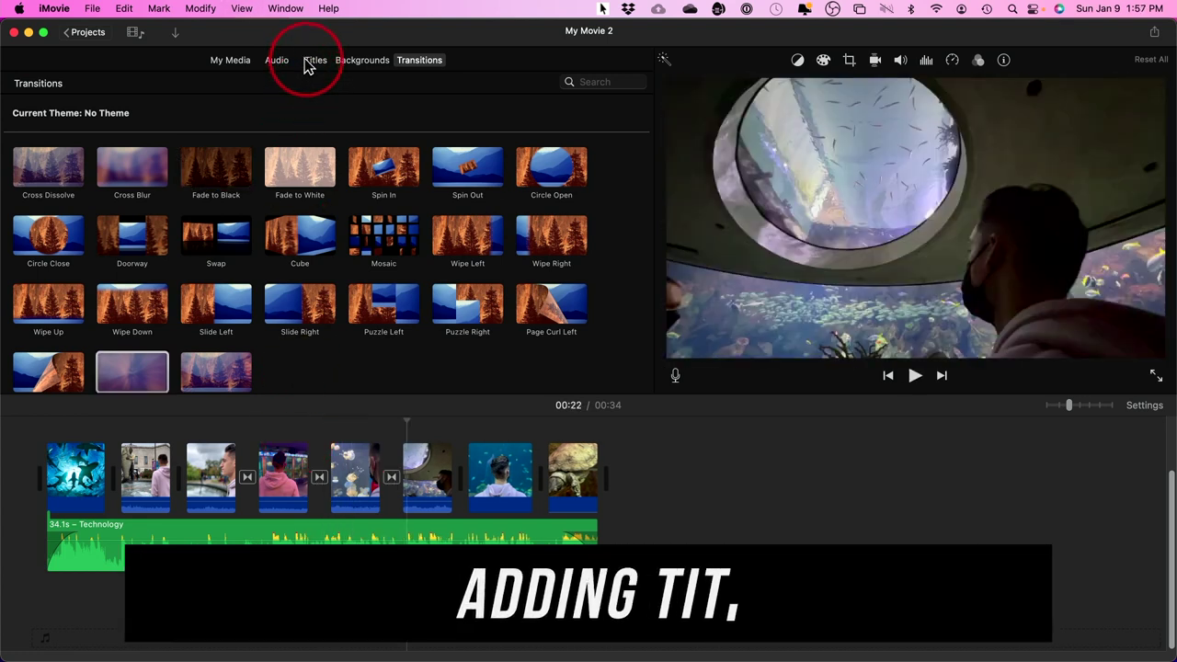
- Add a Slide title over the shark photo at the start of the timeline
{"action": "left_click", "coordinate": [311, 66]}
{"action": "left_click", "coordinate": [72, 442]}
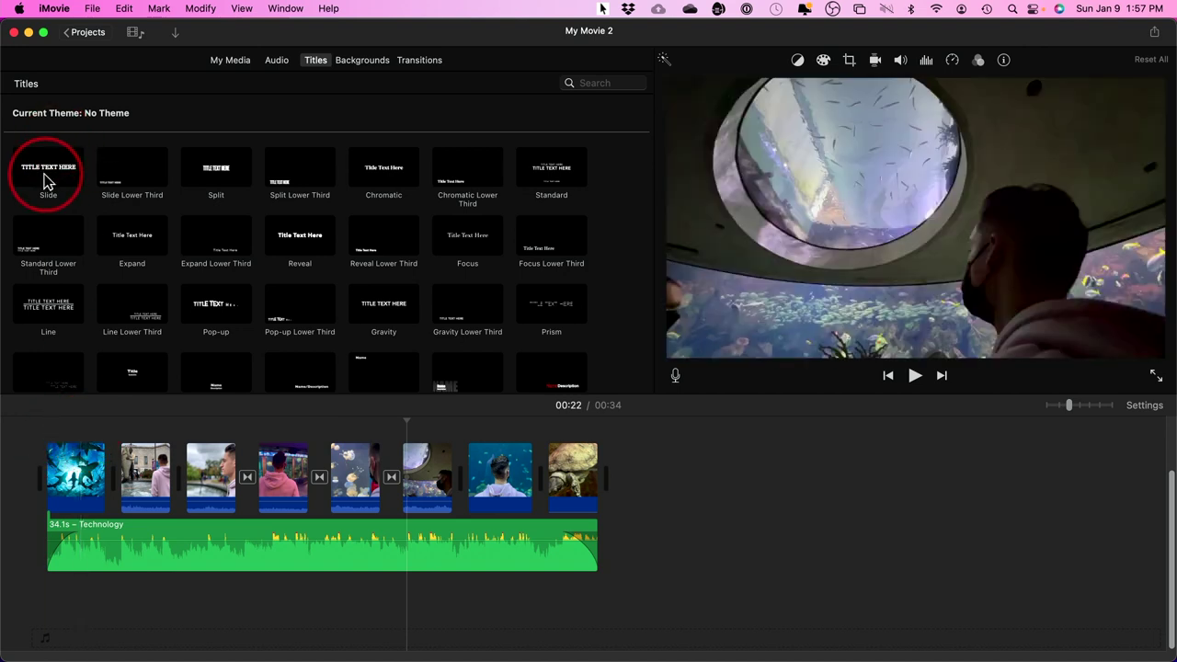
{"action": "left_click_drag", "start_coordinate": [41, 179], "coordinate": [101, 447]}
{"action": "left_click", "coordinate": [73, 441]}
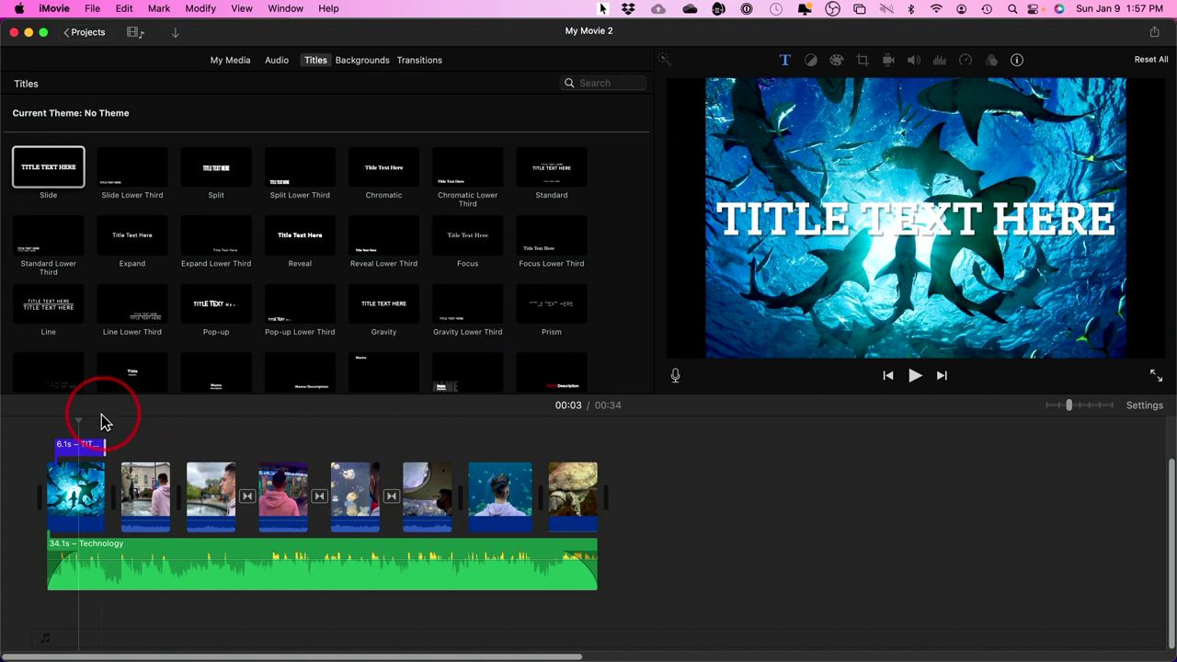
- Replace the placeholder text of the shark photo's title with IMOVIE TUTORIAL
{"action": "double_click", "coordinate": [906, 226]}
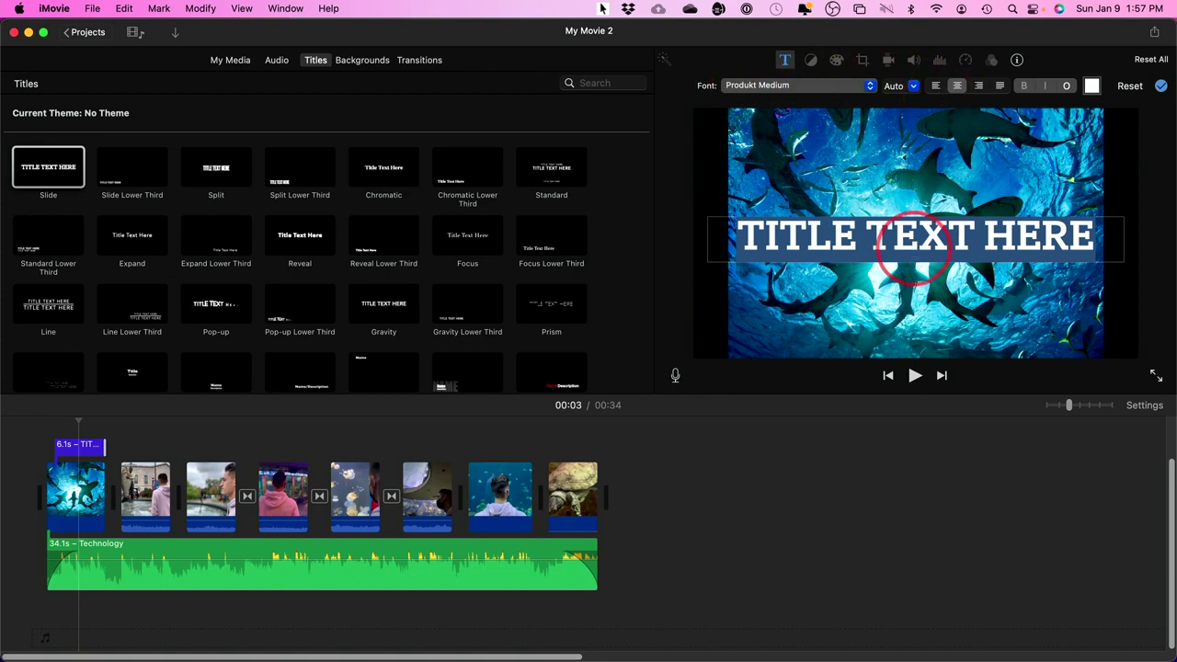
{"action": "key", "text": "BackSpace"}
{"action": "type", "text": "IMOVIE TU"}
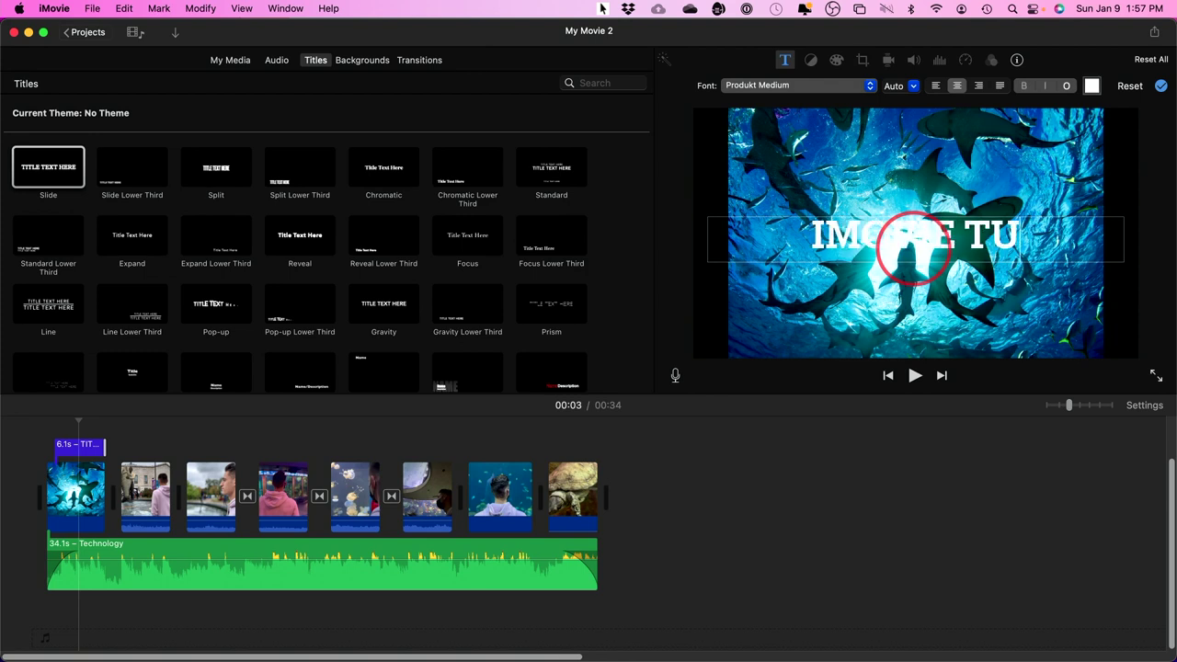
{"action": "type", "text": "TORIAL"}
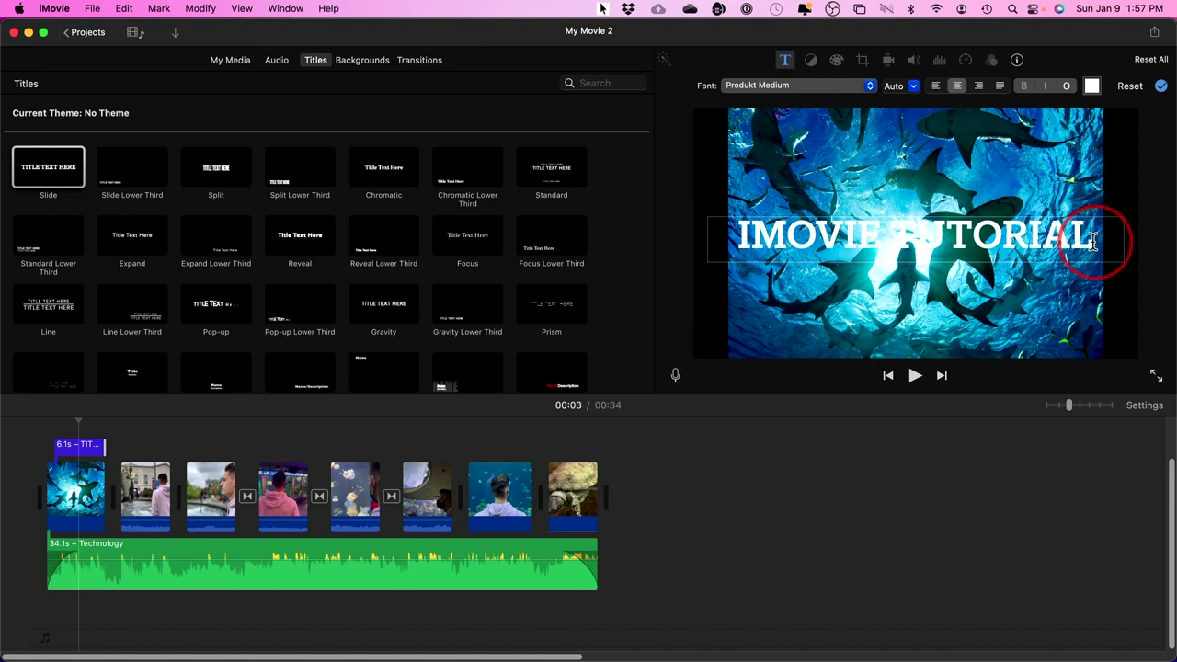
- Set the font size of the IMOVIE TUTORIAL title to 168
{"action": "left_click", "coordinate": [913, 85]}
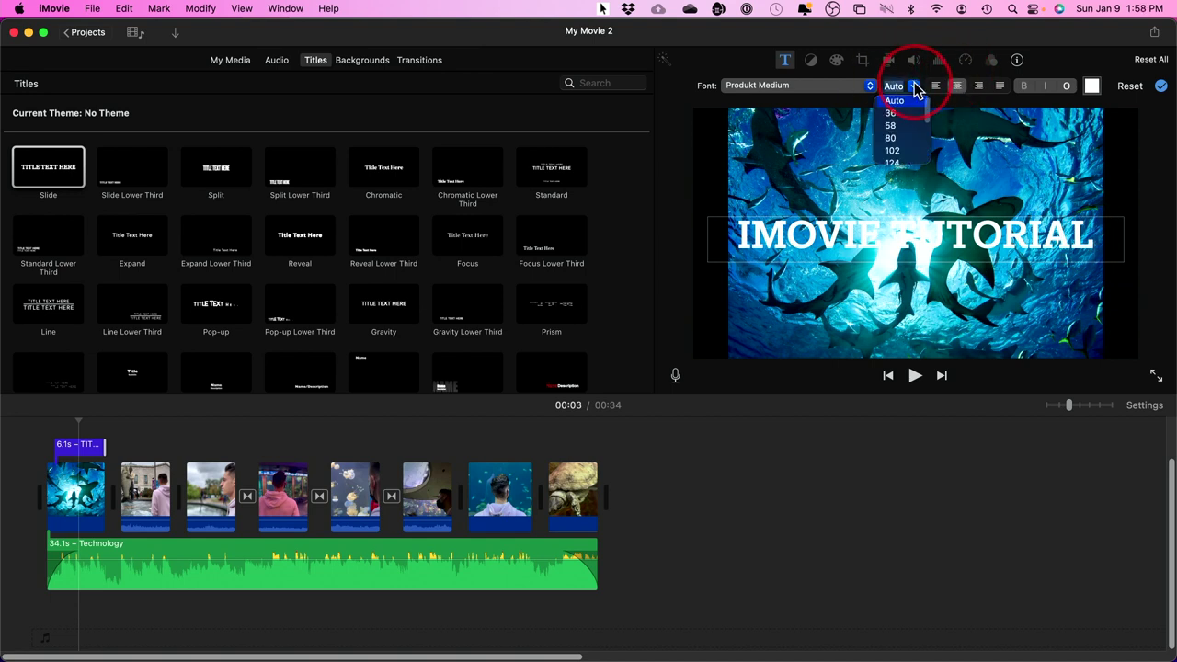
{"action": "left_click", "coordinate": [897, 138]}
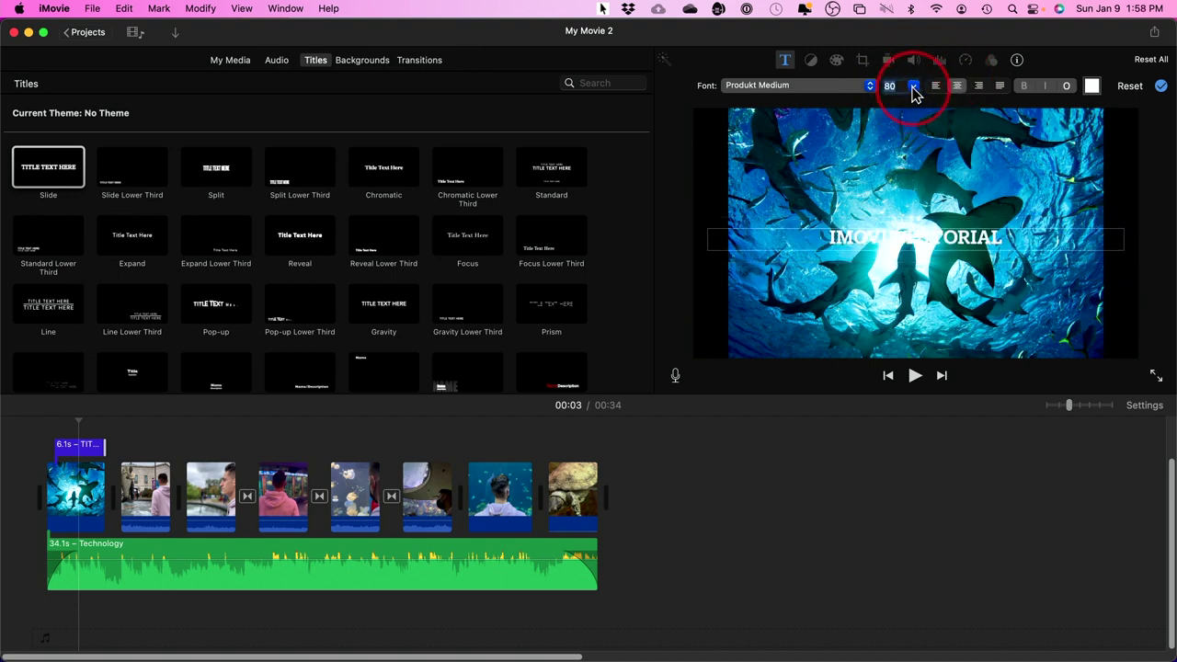
{"action": "left_click", "coordinate": [910, 85]}
{"action": "left_click", "coordinate": [897, 151]}
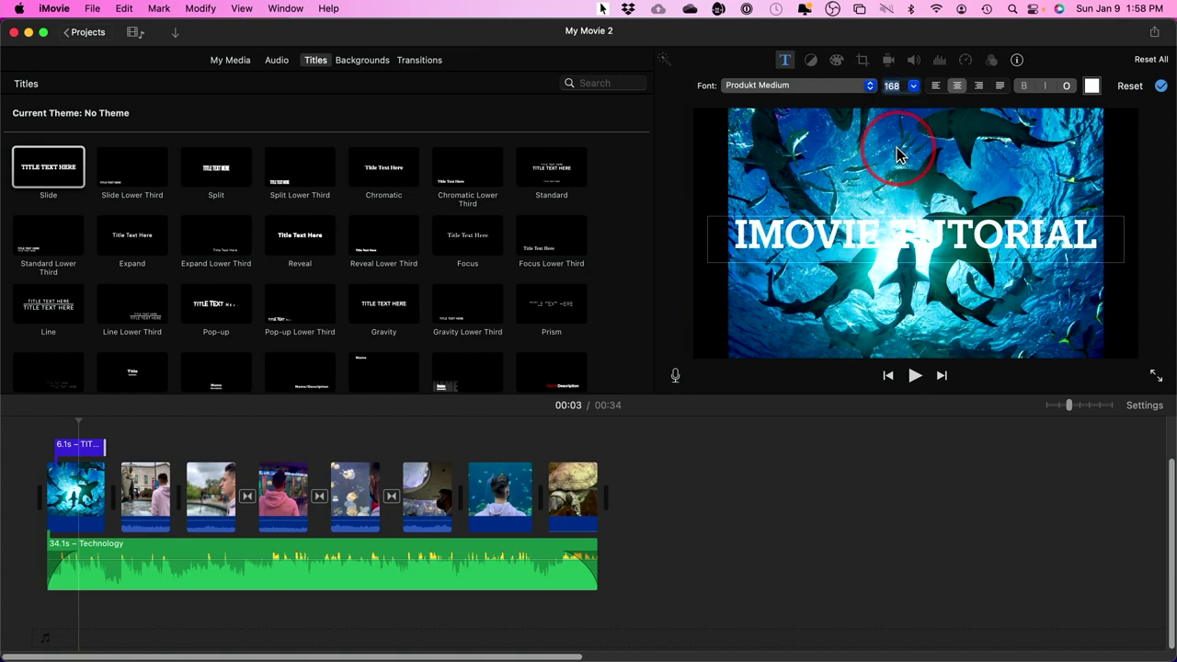
- Insert a Chromatic title as a separate clip before the shark photo and play it from the beginning
{"action": "left_click", "coordinate": [391, 175]}
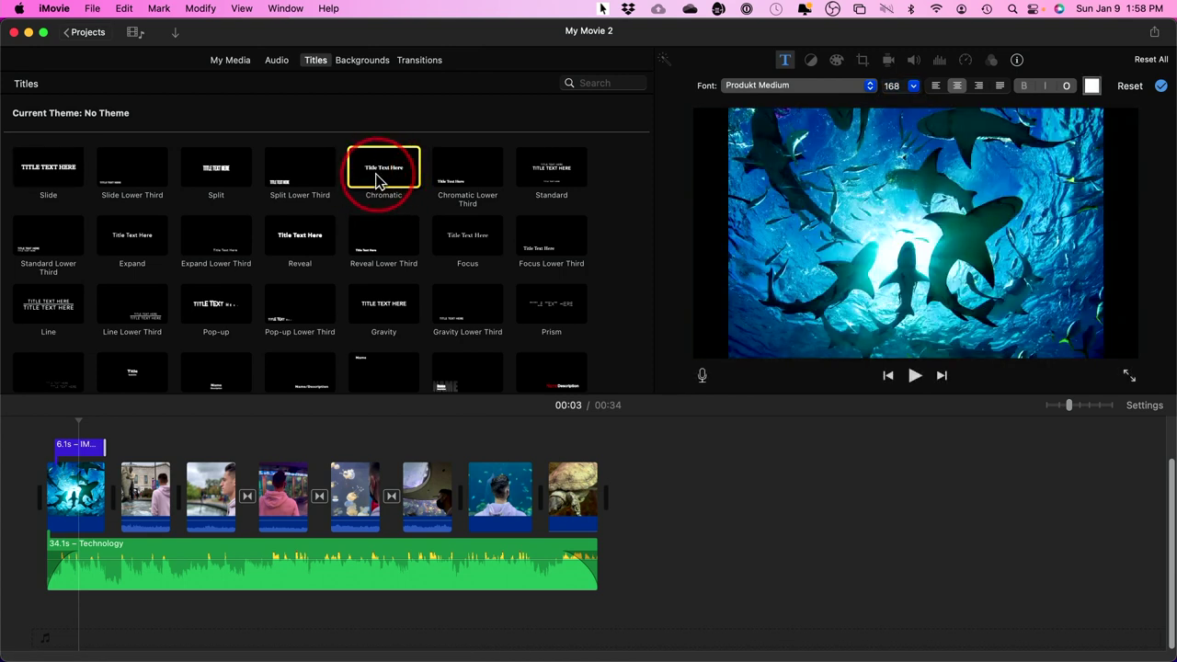
{"action": "left_click_drag", "start_coordinate": [395, 176], "coordinate": [48, 497]}
{"action": "left_click", "coordinate": [87, 496]}
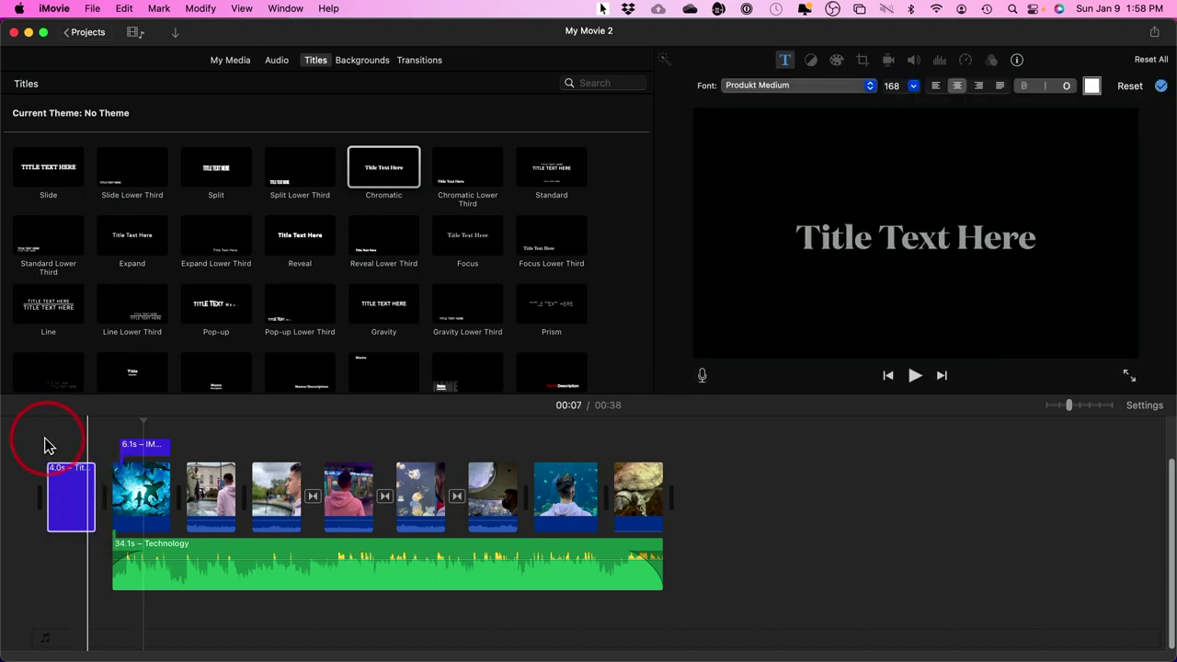
{"action": "left_click_drag", "start_coordinate": [121, 427], "coordinate": [51, 452]}
{"action": "key", "text": "space"}
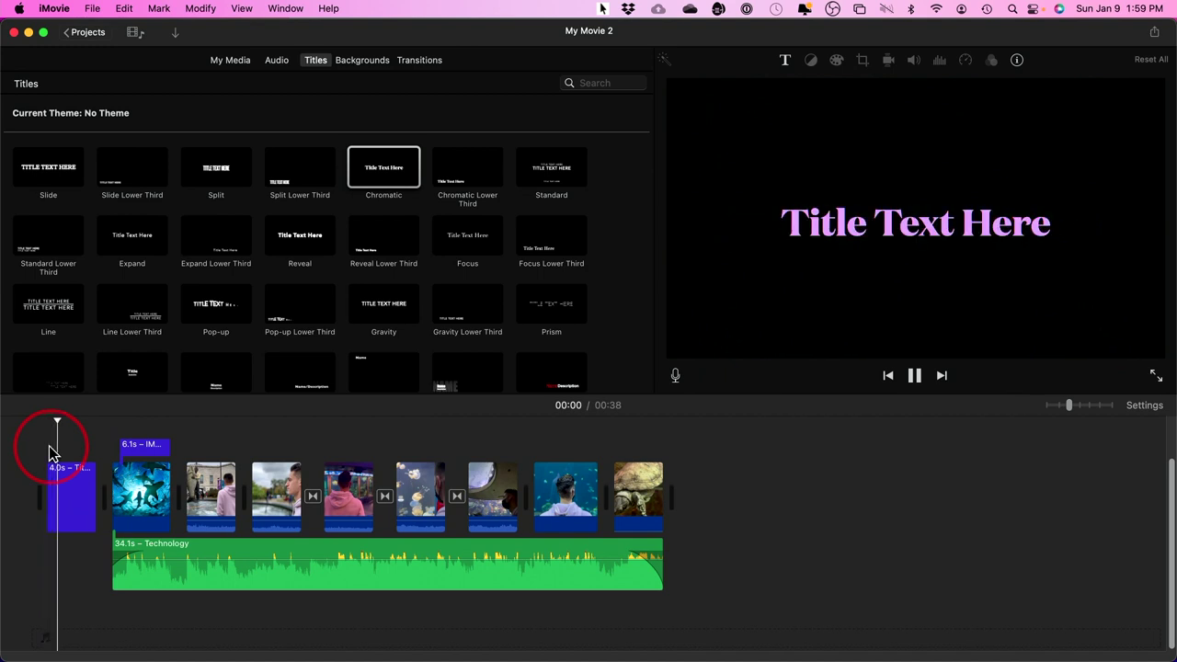
{"action": "left_click", "coordinate": [361, 368]}
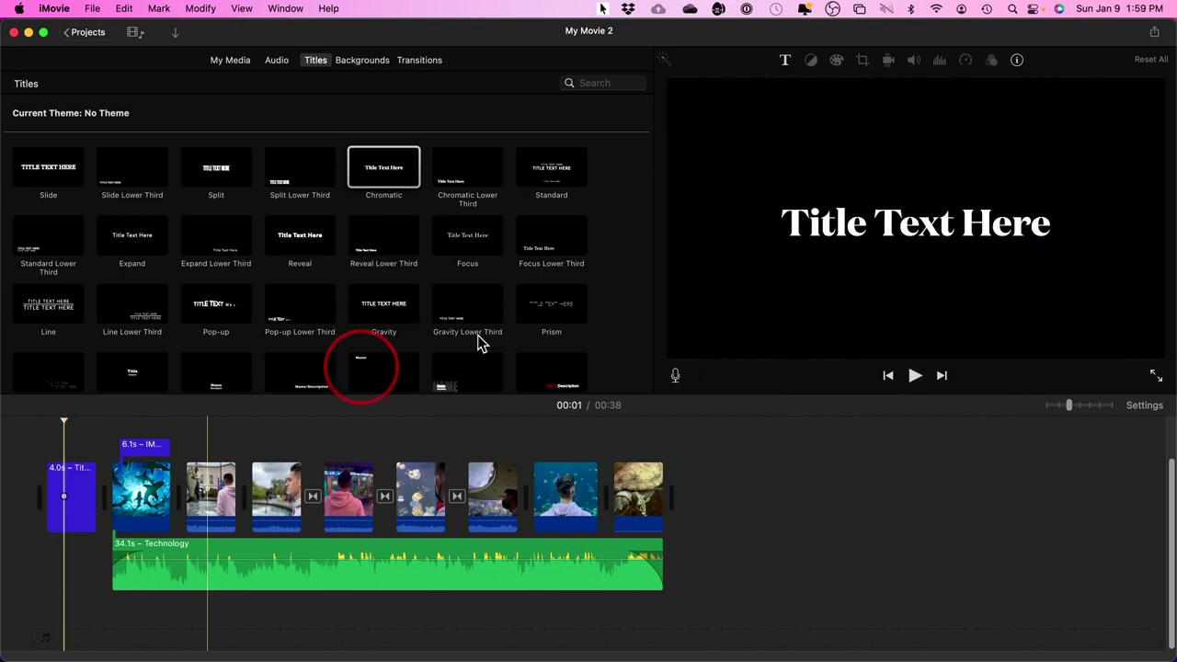
- Open the Chromatic title's text for editing to view its font settings
{"action": "double_click", "coordinate": [865, 230]}
{"action": "left_click", "coordinate": [843, 61]}
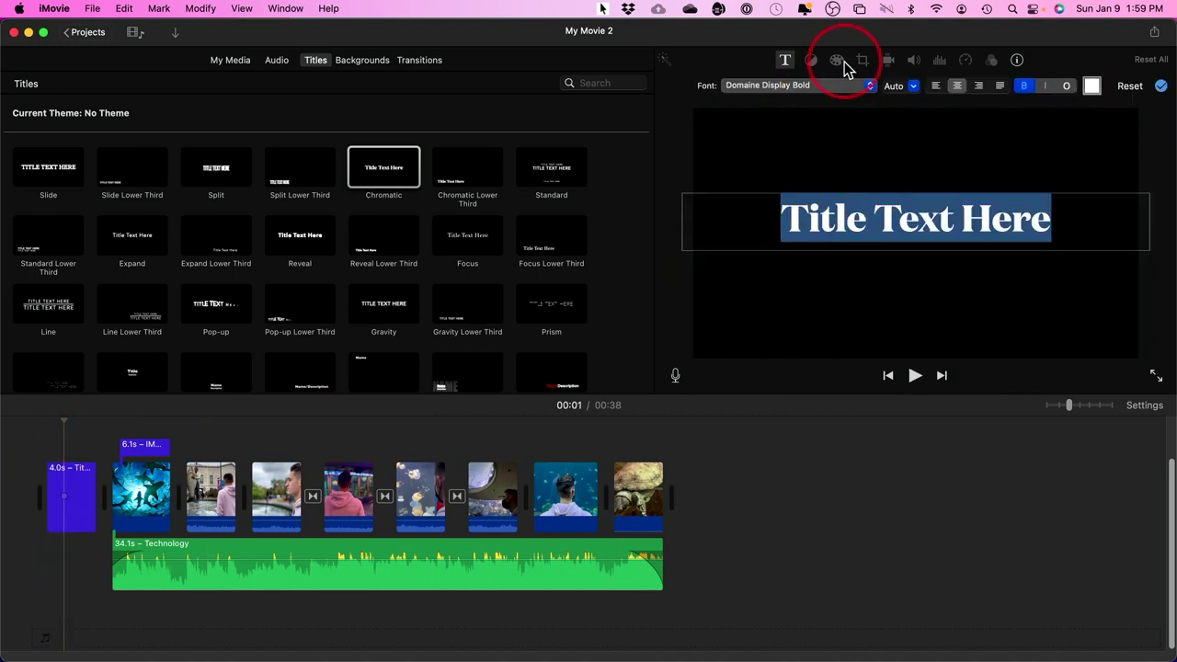
{"action": "left_click", "coordinate": [297, 452]}
{"action": "left_click", "coordinate": [158, 460]}
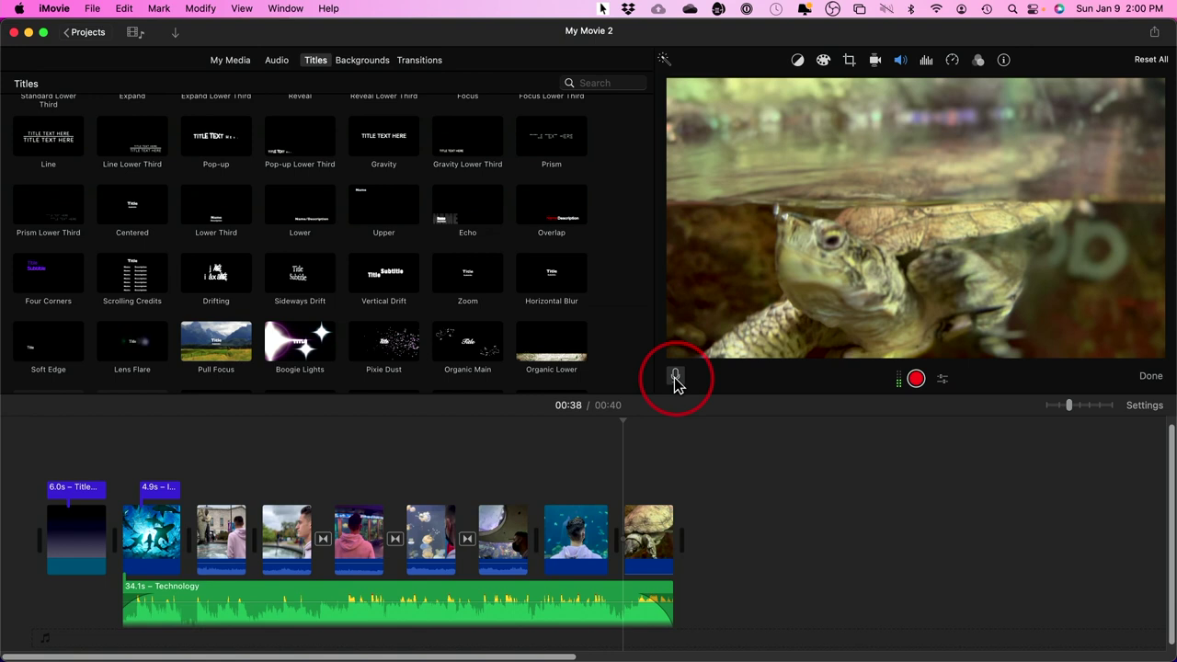
- Set the voiceover input source to Shure MV7 and place the playhead near the start of the second fountain clip
{"action": "left_click", "coordinate": [943, 380]}
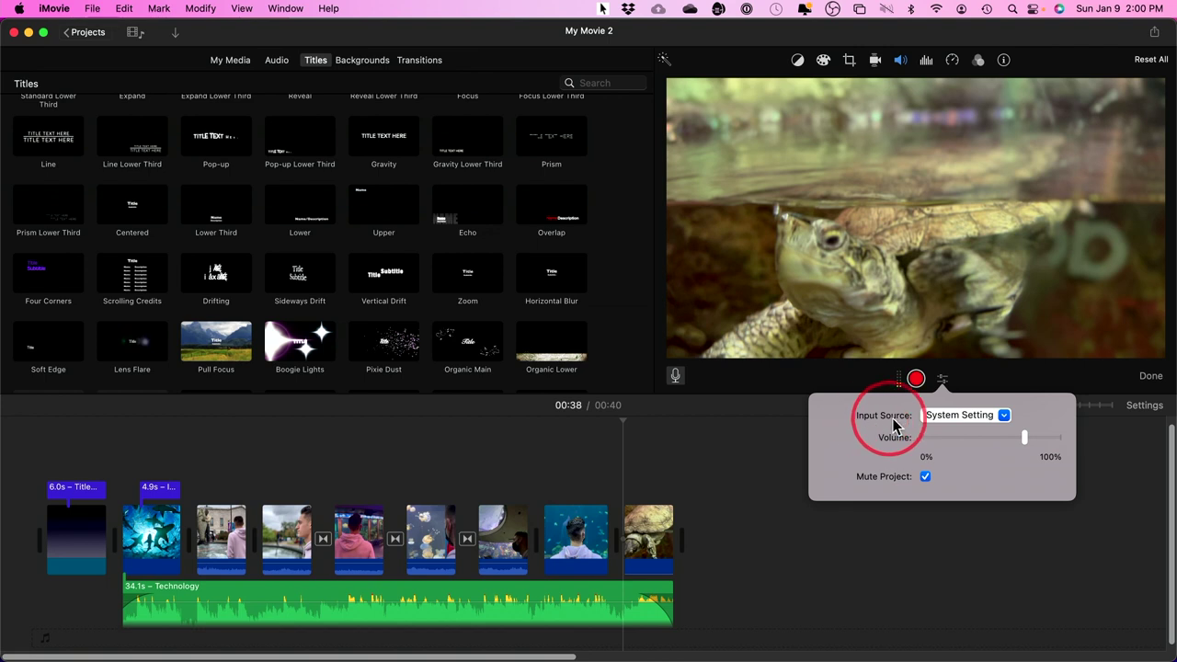
{"action": "left_click", "coordinate": [948, 417]}
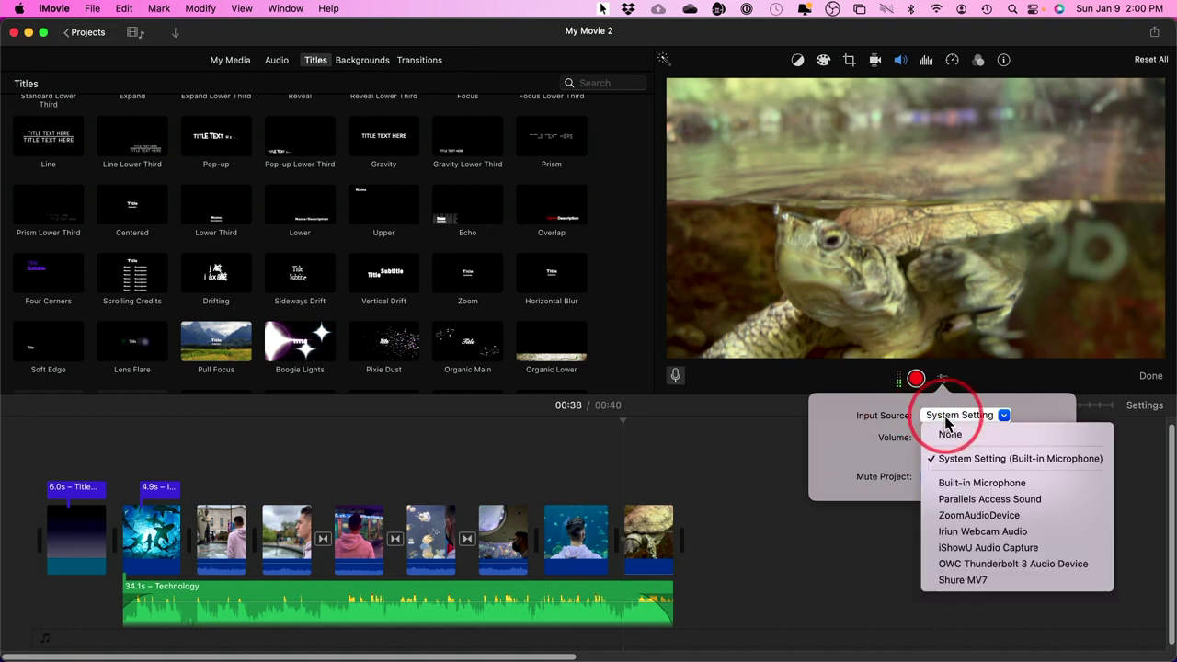
{"action": "left_click", "coordinate": [962, 583]}
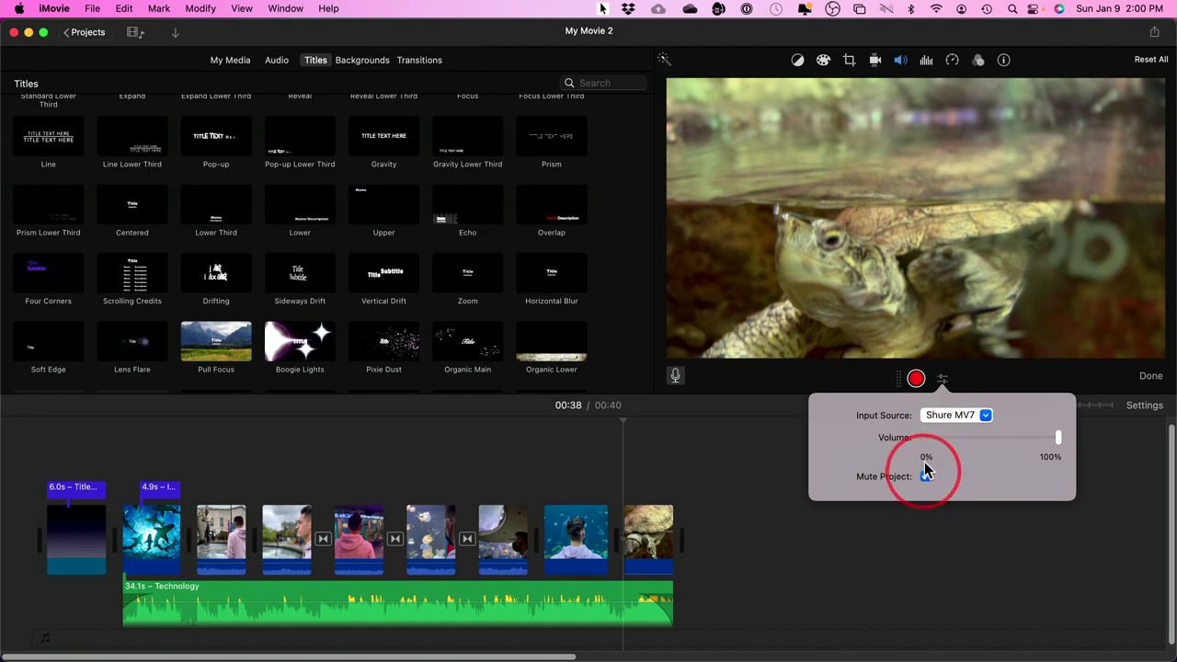
{"action": "left_click", "coordinate": [943, 379]}
{"action": "left_click", "coordinate": [274, 454]}
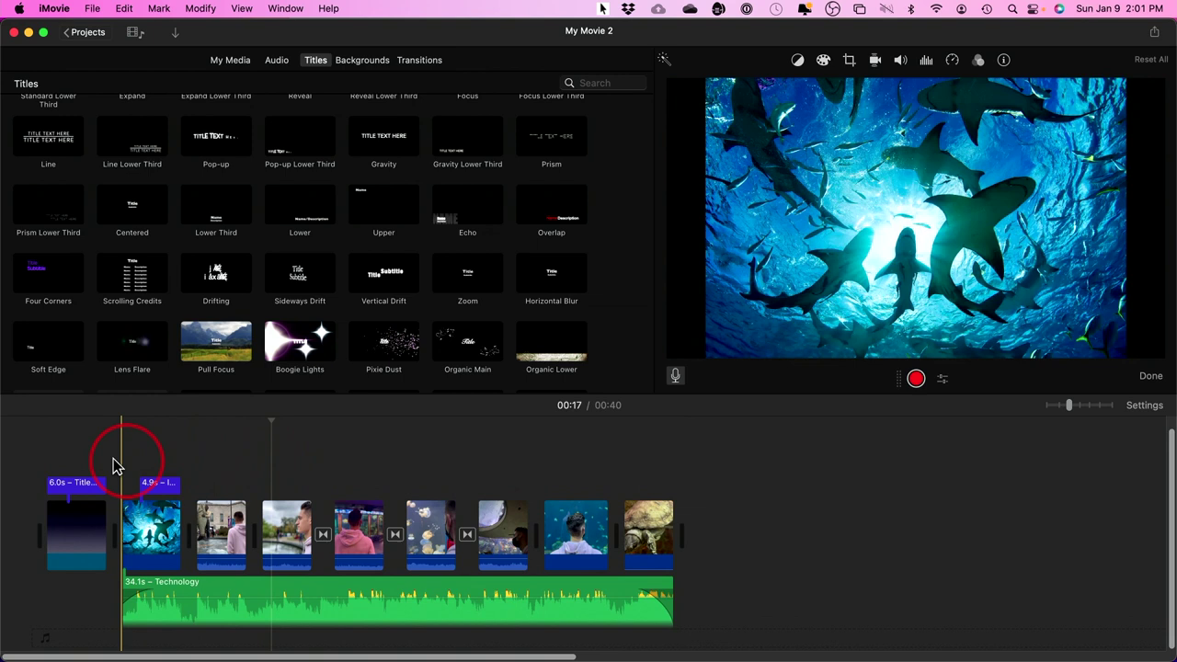
- Record a voiceover of about 15 seconds starting at the beginning of the shark photo, then close the voiceover controls
{"action": "left_click", "coordinate": [117, 462]}
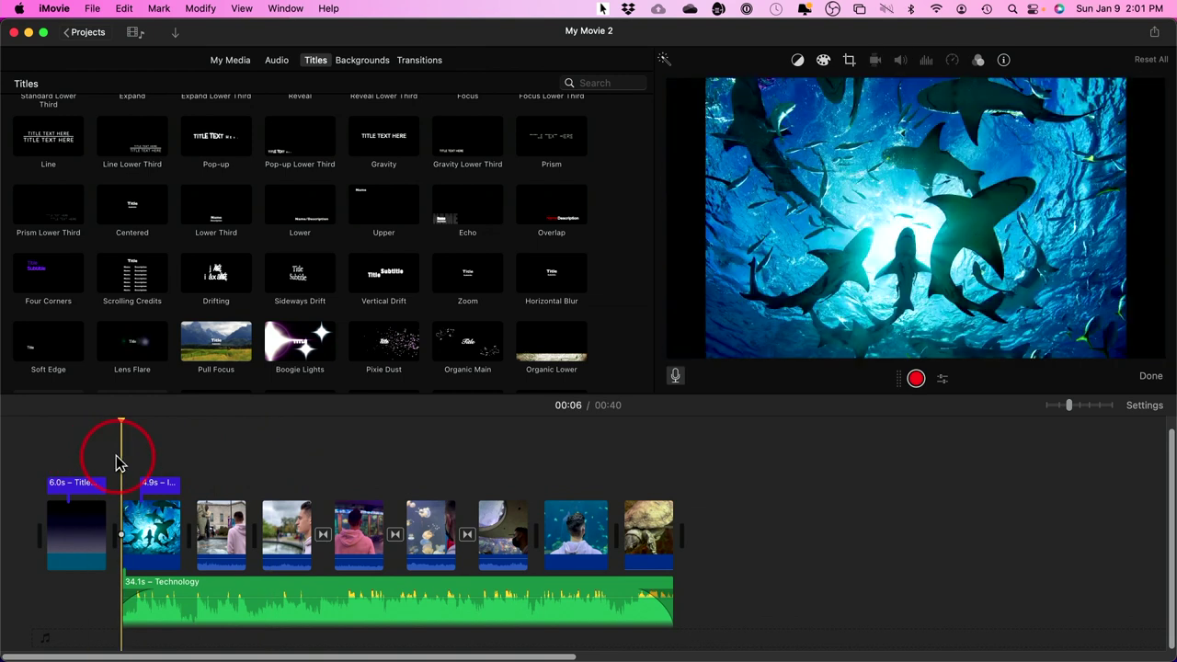
{"action": "left_click", "coordinate": [916, 380]}
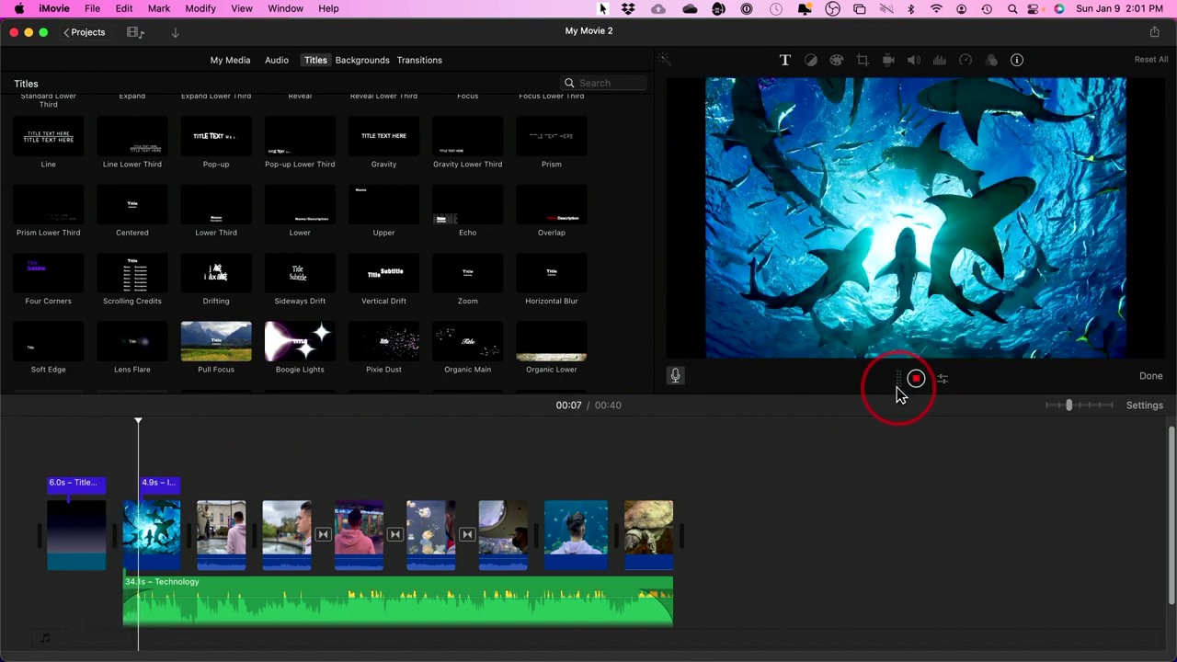
{"action": "left_click", "coordinate": [911, 383]}
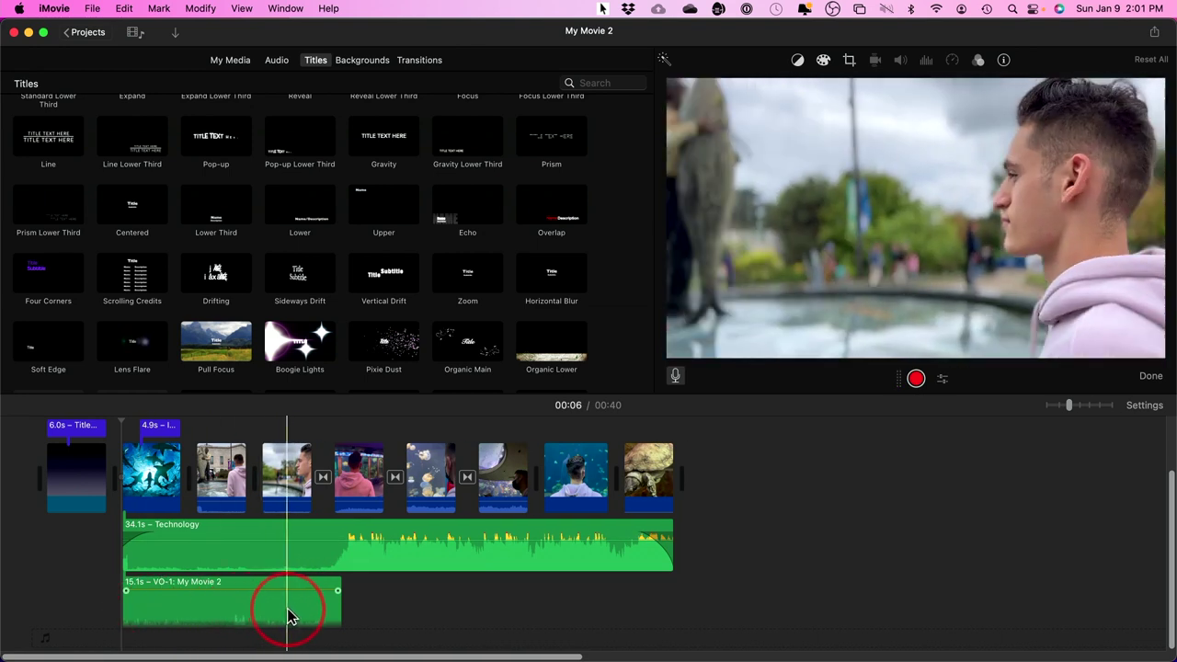
{"action": "left_click", "coordinate": [154, 591]}
{"action": "mouse_move", "coordinate": [154, 598]}
{"action": "left_mouse_down"}
{"action": "mouse_move", "coordinate": [150, 629]}
{"action": "mouse_move", "coordinate": [154, 592]}
{"action": "left_mouse_up"}
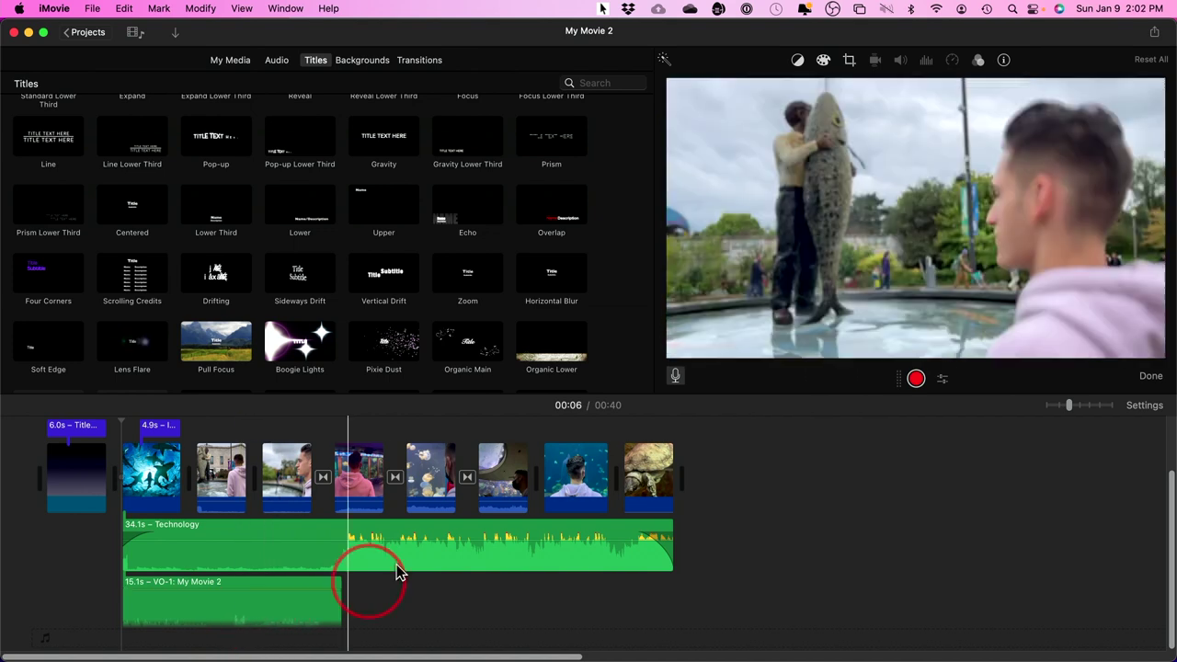
{"action": "left_click", "coordinate": [676, 377]}
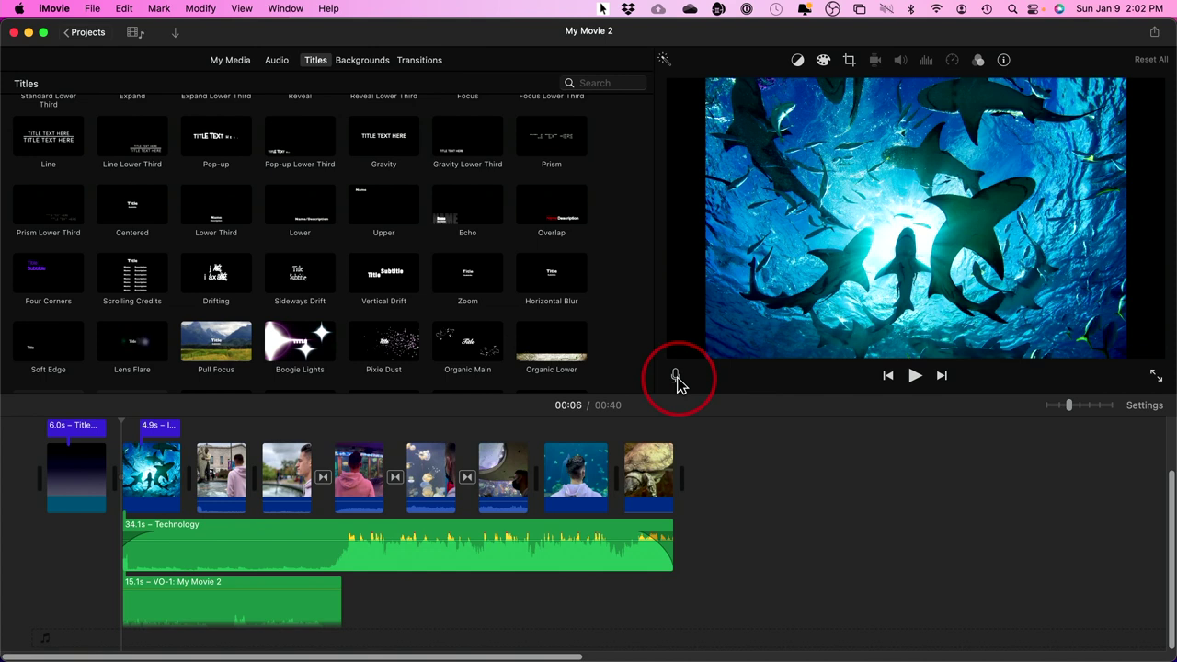
- Apply automatic color balance to the shark photo in the timeline
{"action": "left_click", "coordinate": [797, 60]}
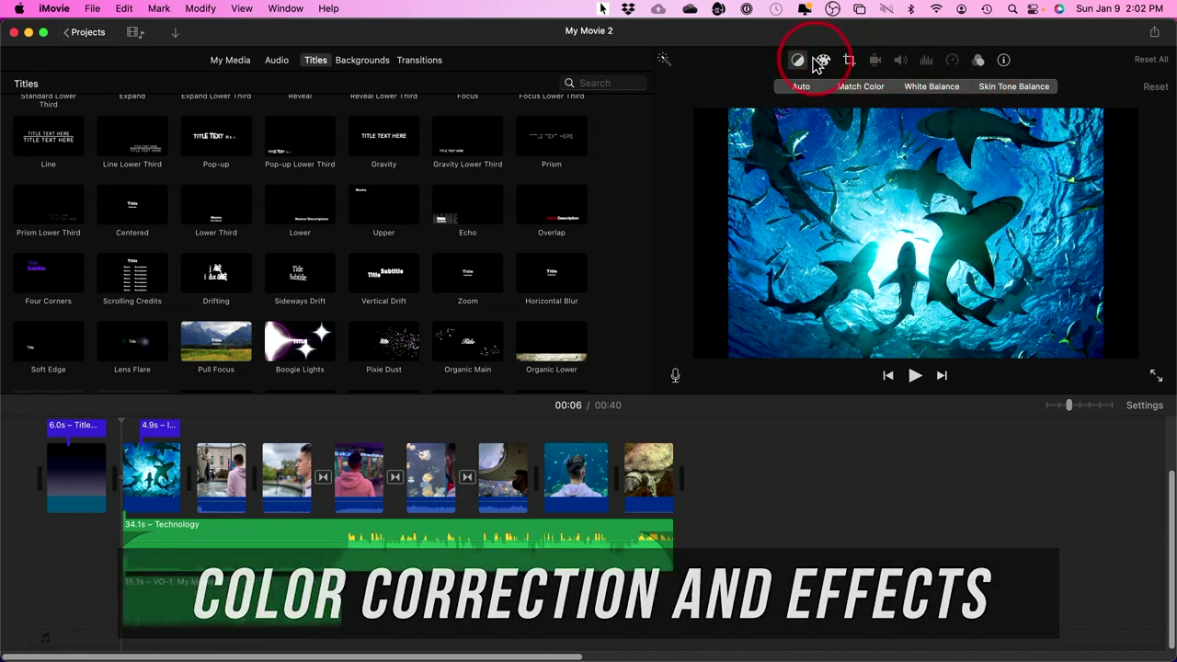
{"action": "left_click", "coordinate": [230, 59]}
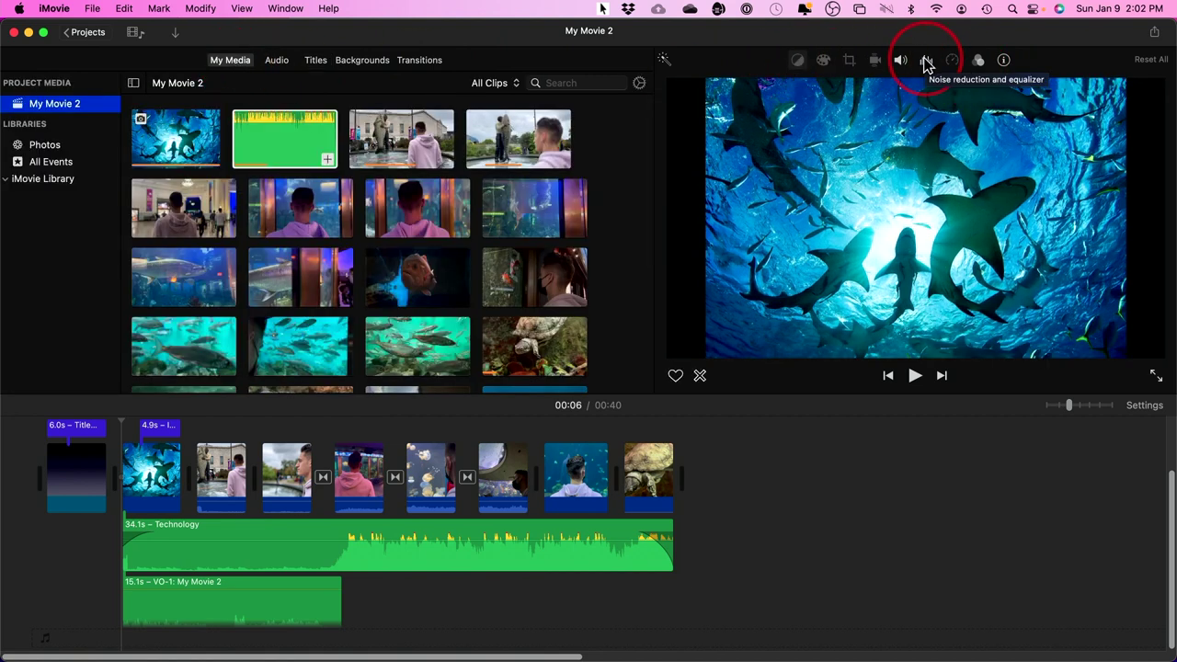
{"action": "left_click", "coordinate": [798, 62]}
{"action": "left_click", "coordinate": [157, 476]}
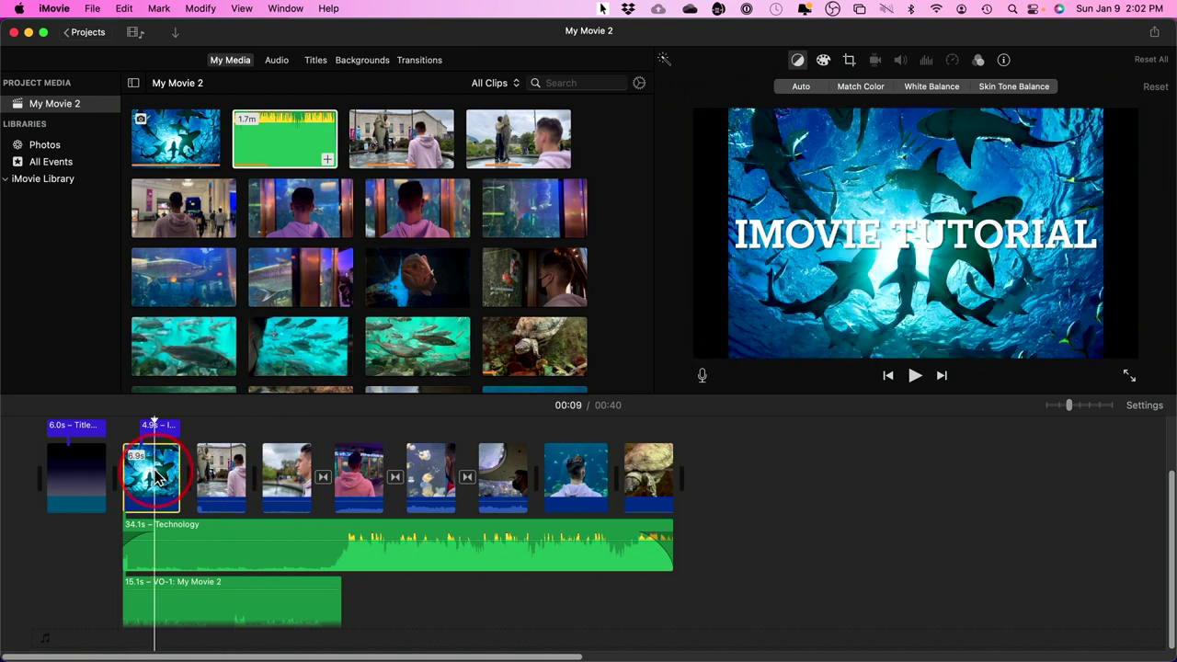
{"action": "left_click", "coordinate": [799, 61]}
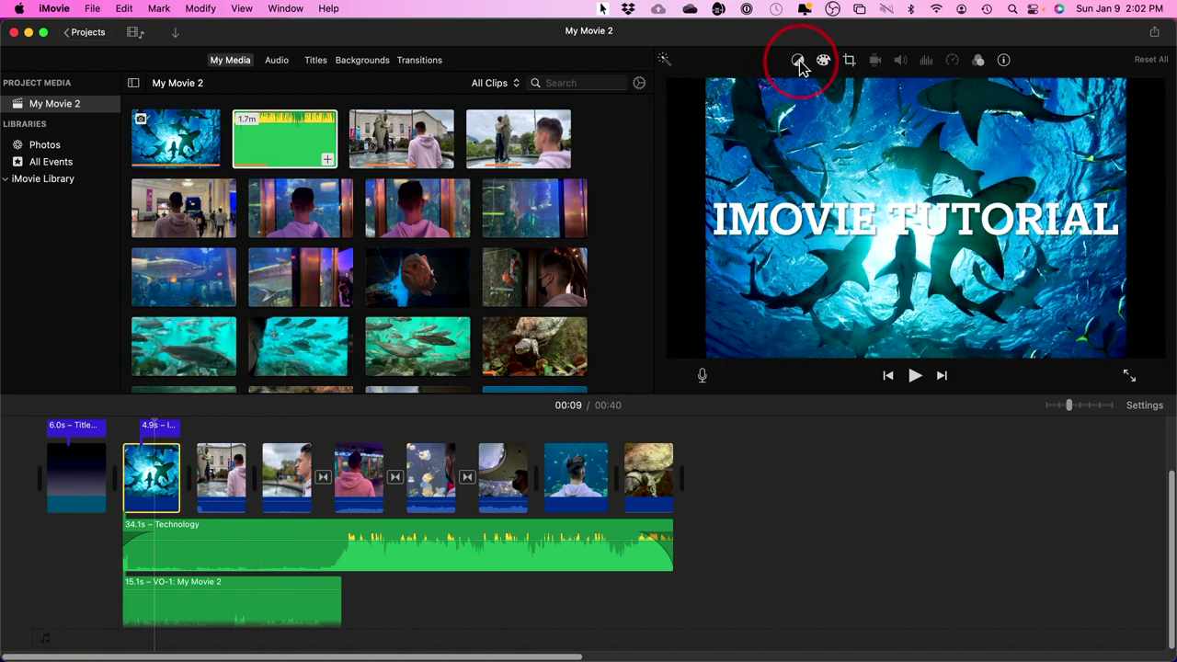
{"action": "left_click", "coordinate": [802, 64]}
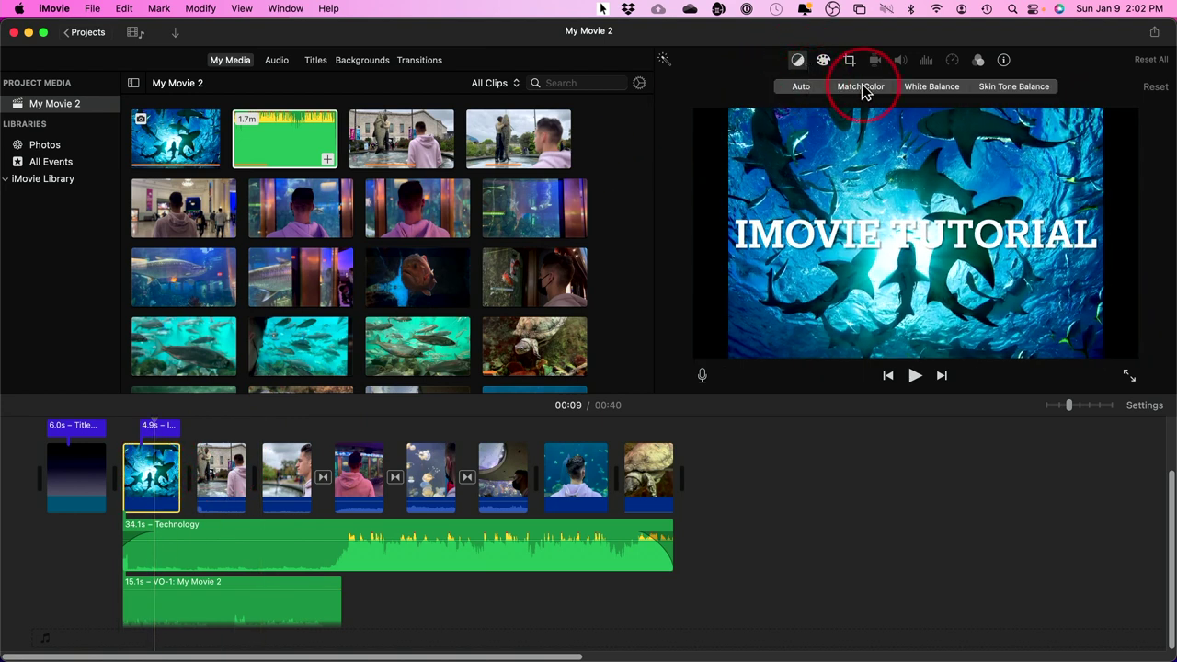
{"action": "left_click", "coordinate": [802, 88]}
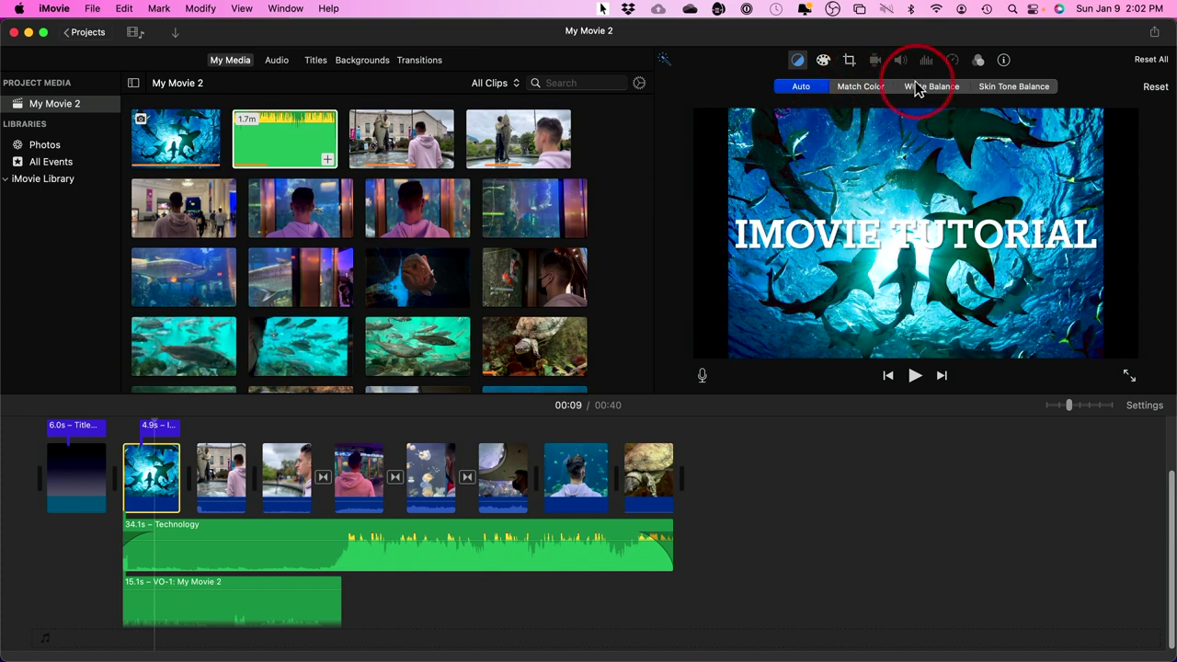
- Increase the shark photo's contrast, fine-tune its saturation and color temperature, and set its crop style to Ken Burns
{"action": "left_click", "coordinate": [823, 62]}
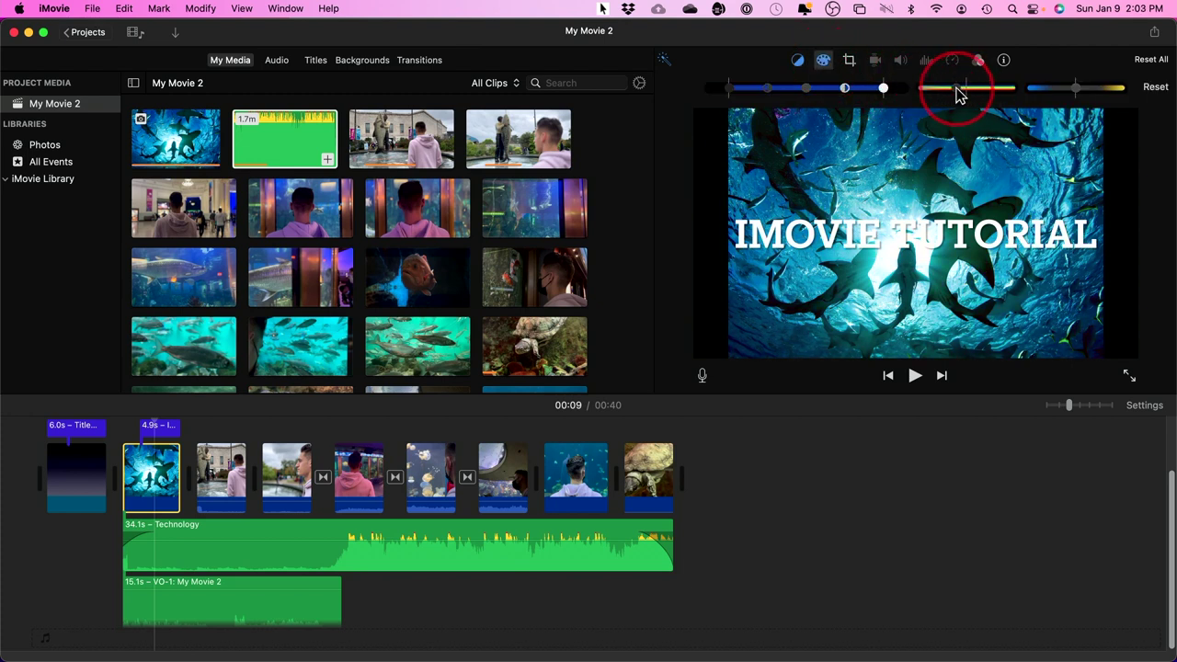
{"action": "mouse_move", "coordinate": [962, 94]}
{"action": "left_mouse_down"}
{"action": "mouse_move", "coordinate": [906, 97]}
{"action": "mouse_move", "coordinate": [1030, 92]}
{"action": "mouse_move", "coordinate": [962, 94]}
{"action": "left_mouse_up"}
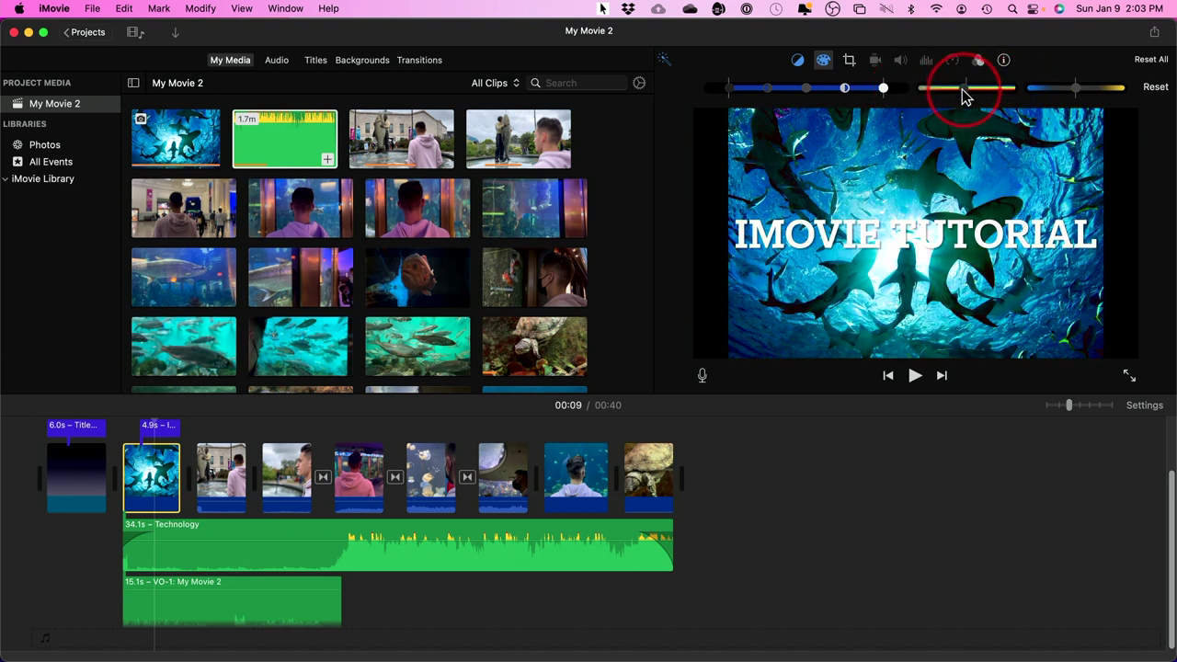
{"action": "mouse_move", "coordinate": [1083, 89]}
{"action": "left_mouse_down"}
{"action": "mouse_move", "coordinate": [1052, 90]}
{"action": "mouse_move", "coordinate": [1131, 92]}
{"action": "mouse_move", "coordinate": [1077, 88]}
{"action": "left_mouse_up"}
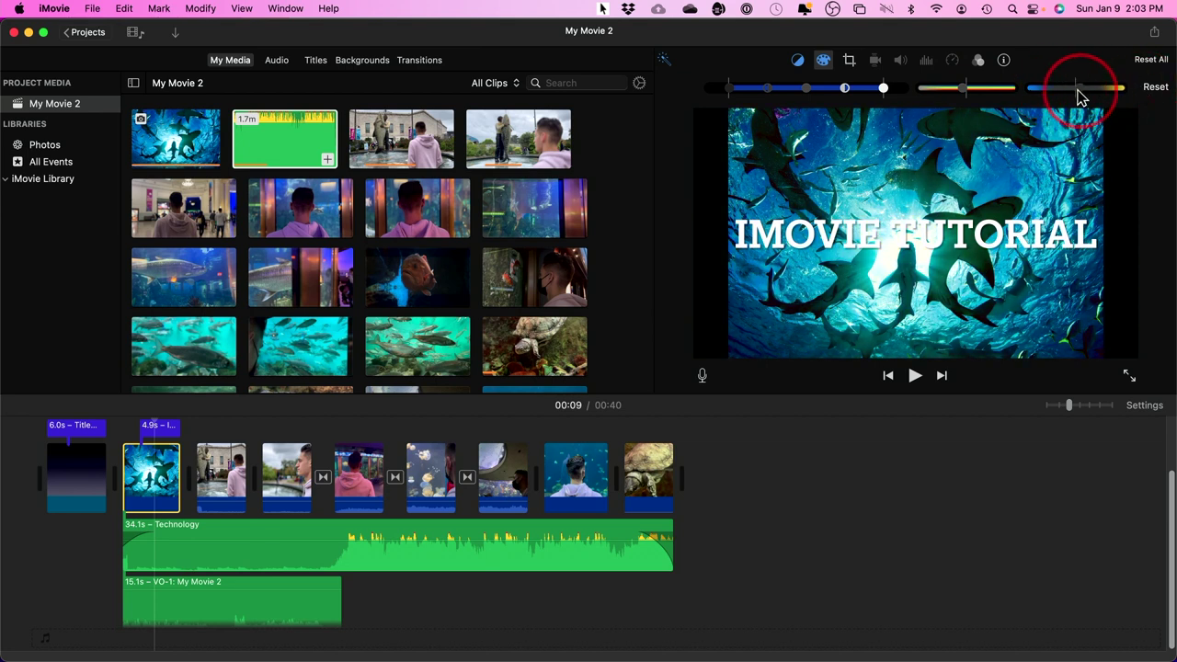
{"action": "left_click_drag", "start_coordinate": [883, 87], "coordinate": [856, 95]}
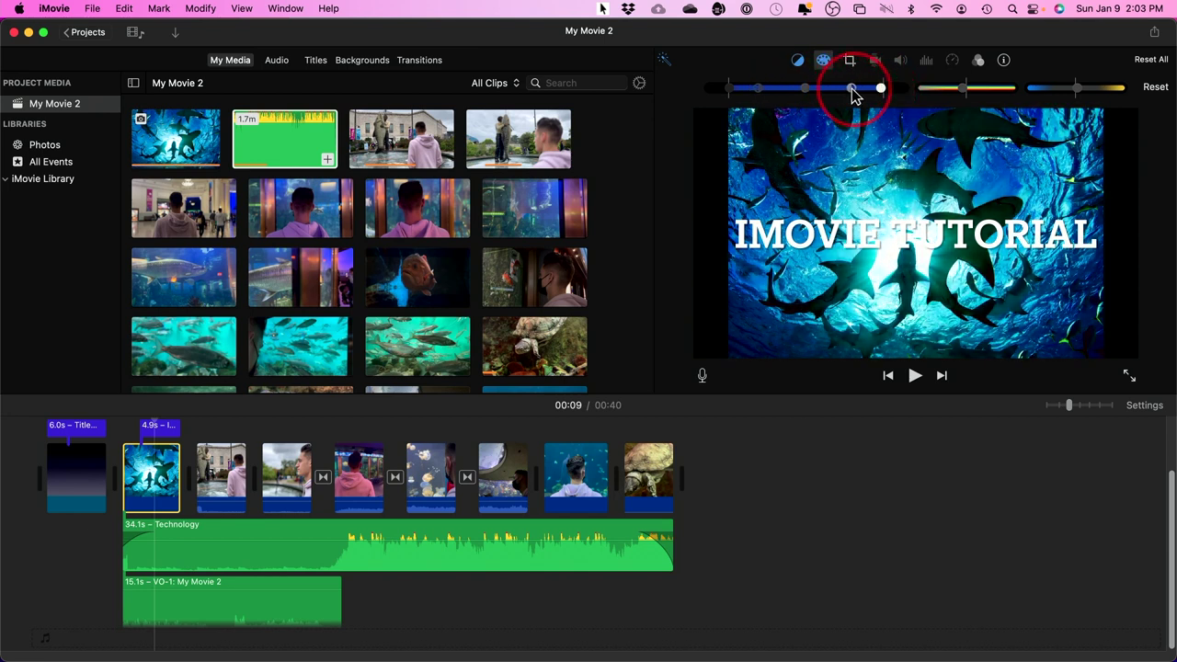
{"action": "left_click", "coordinate": [850, 60]}
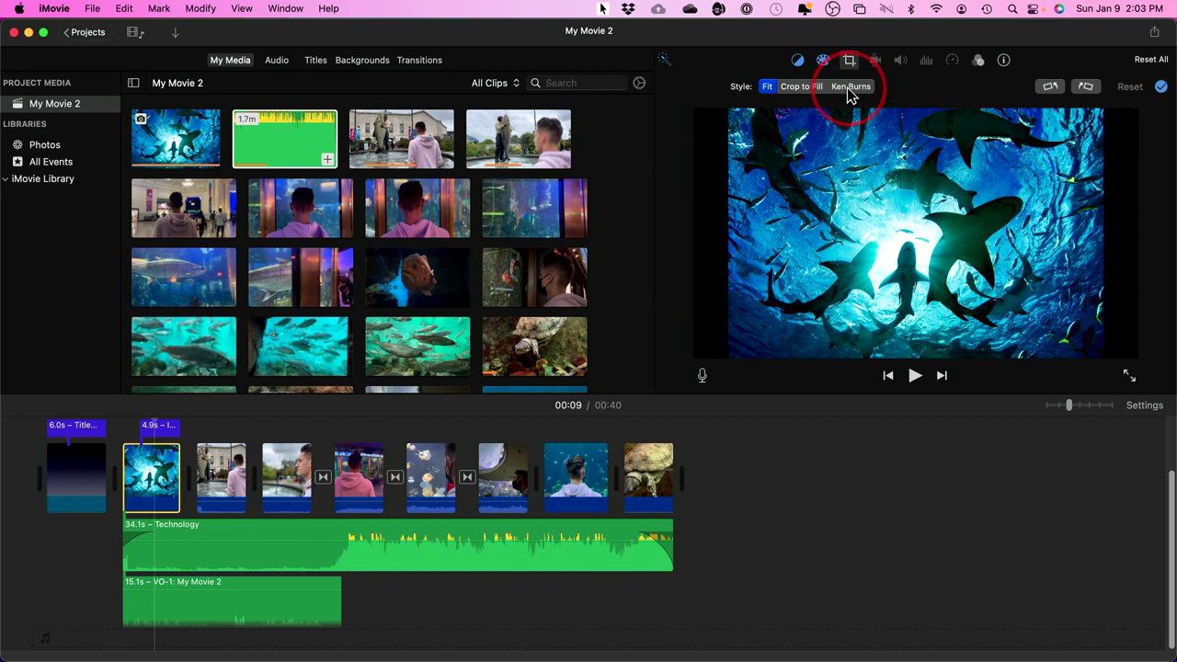
{"action": "left_click", "coordinate": [851, 88]}
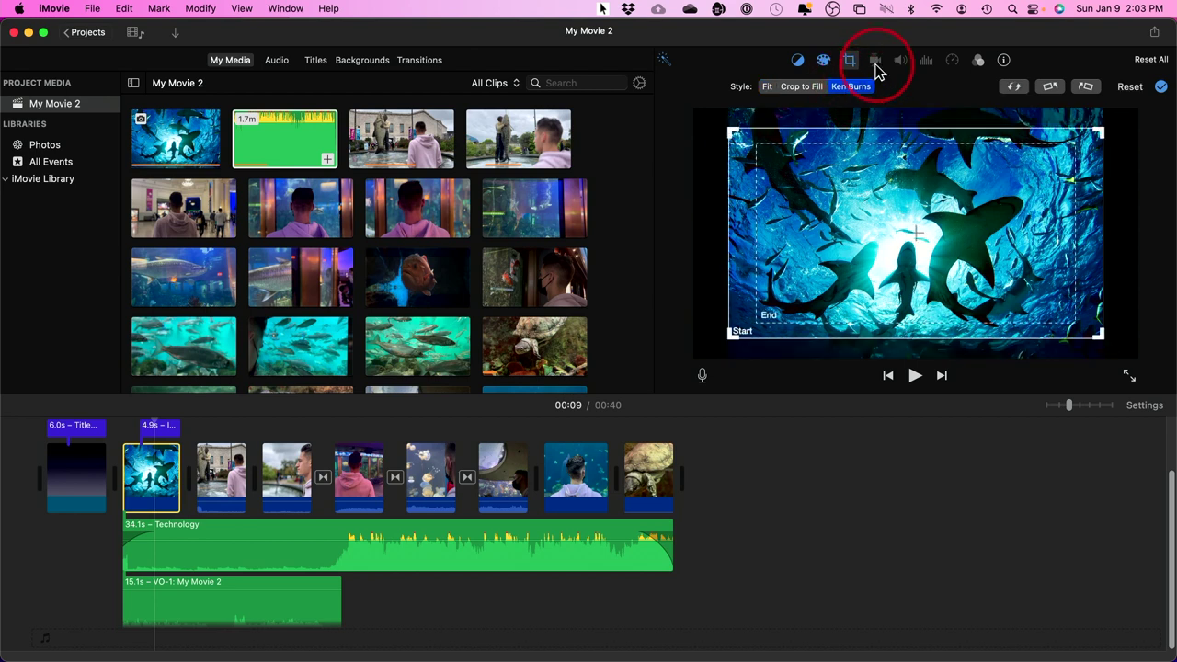
- Turn on shaky-video stabilization for the first fountain clip and view its volume and noise reduction settings
{"action": "left_click", "coordinate": [221, 474]}
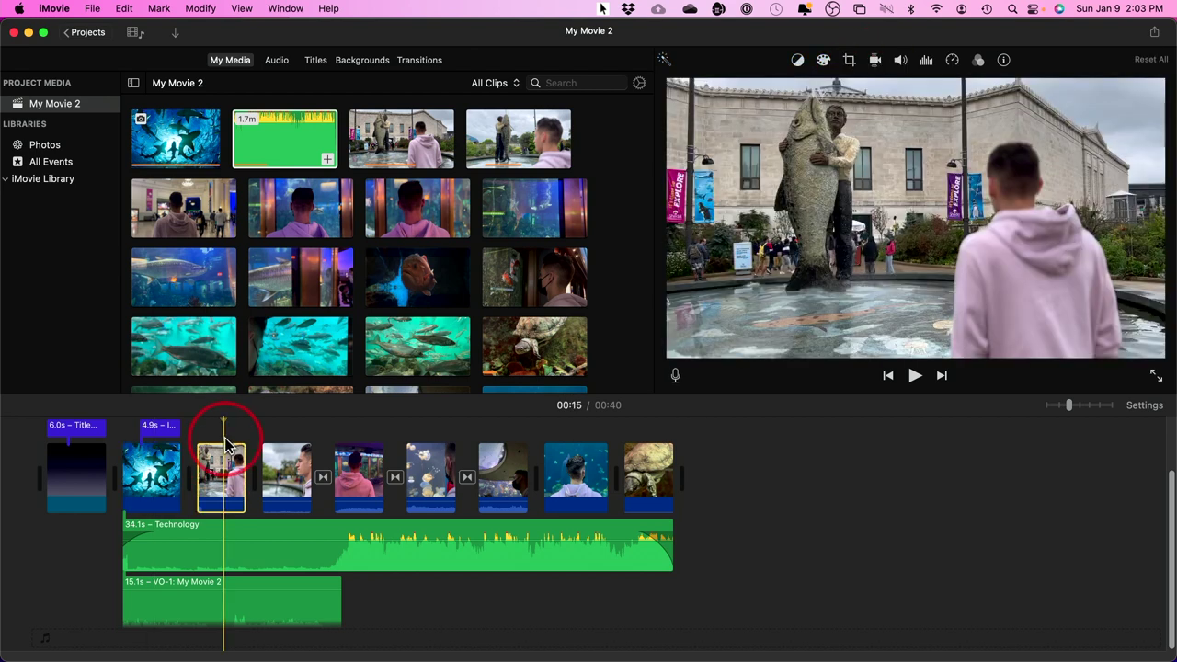
{"action": "left_click", "coordinate": [875, 61]}
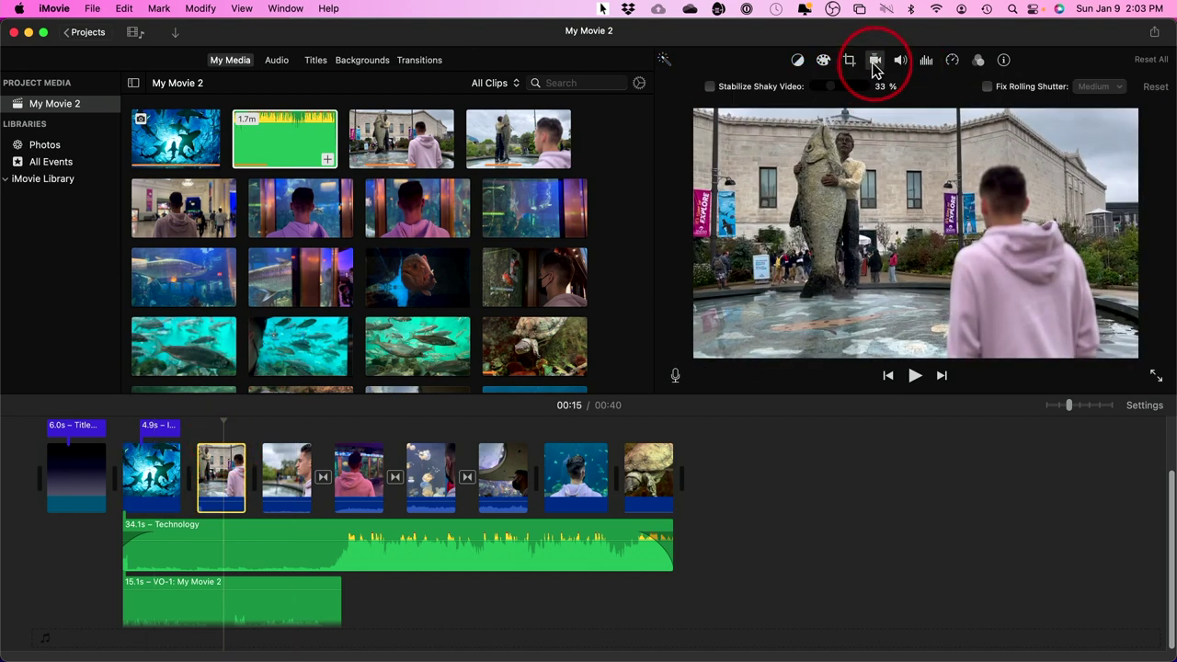
{"action": "left_click", "coordinate": [709, 89]}
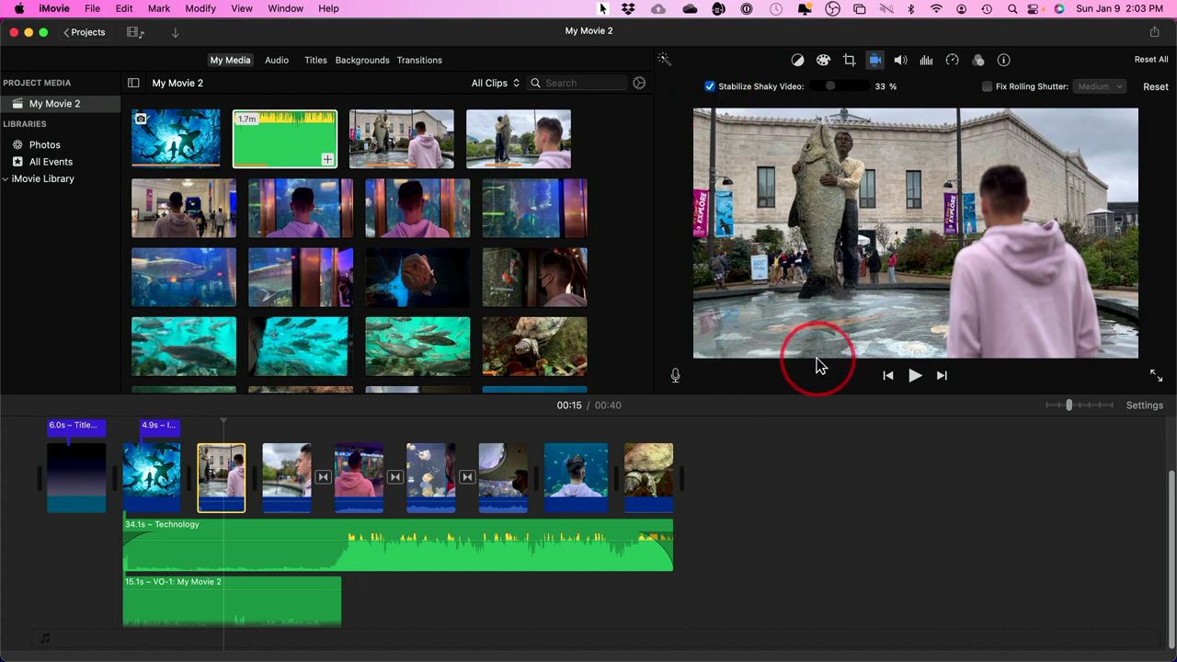
{"action": "left_click", "coordinate": [902, 62]}
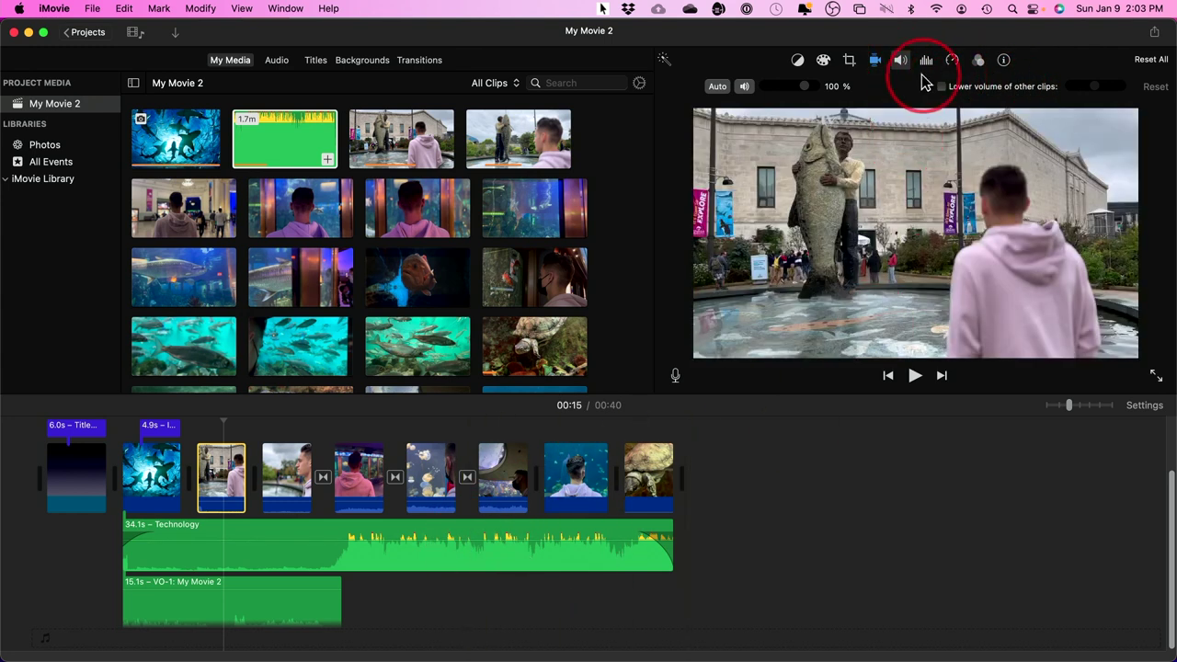
{"action": "left_click", "coordinate": [926, 61]}
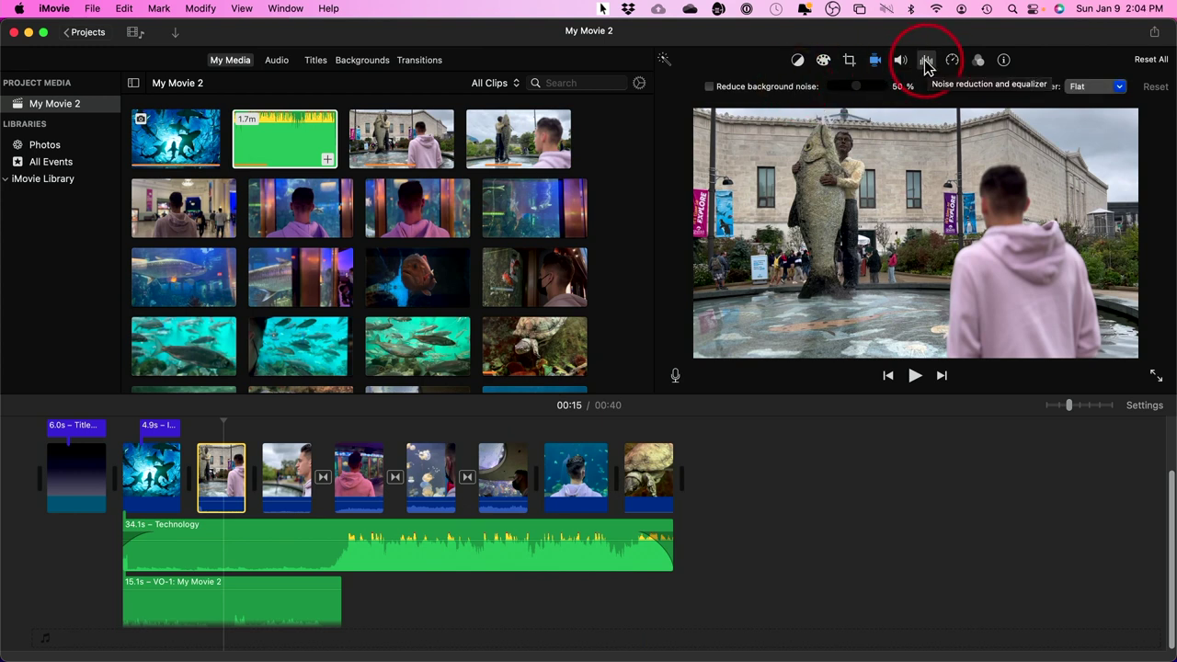
- Set the first fountain clip's speed to Fast at 2x and play it back
{"action": "left_click", "coordinate": [952, 61]}
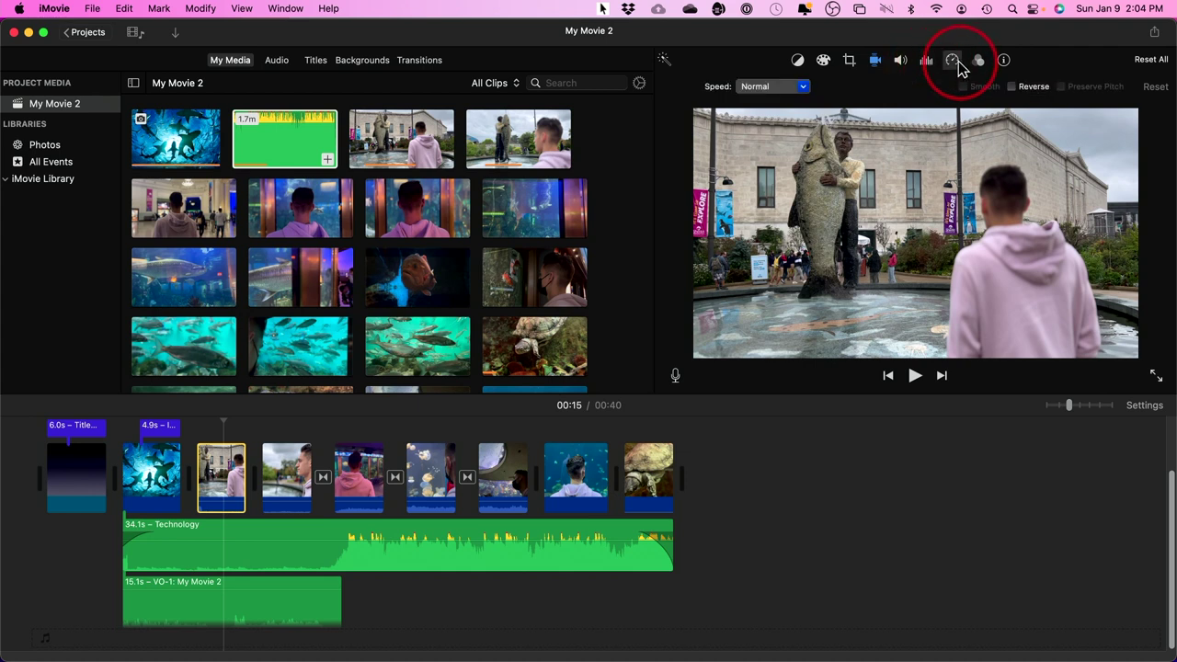
{"action": "left_click", "coordinate": [803, 87]}
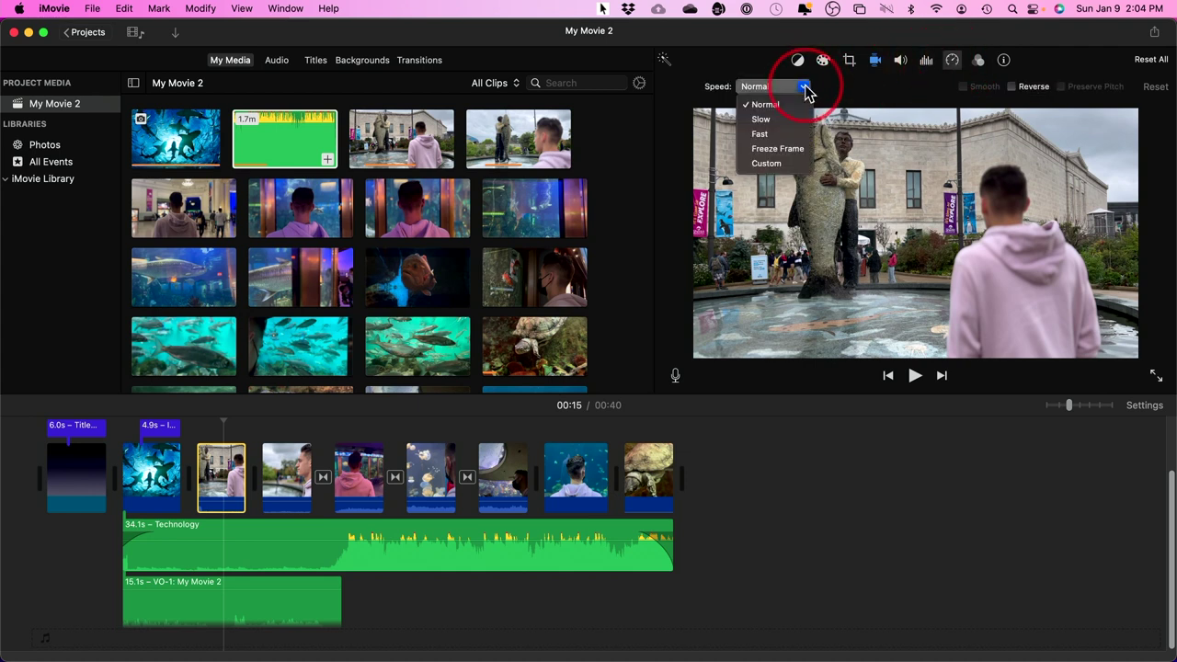
{"action": "left_click", "coordinate": [772, 133]}
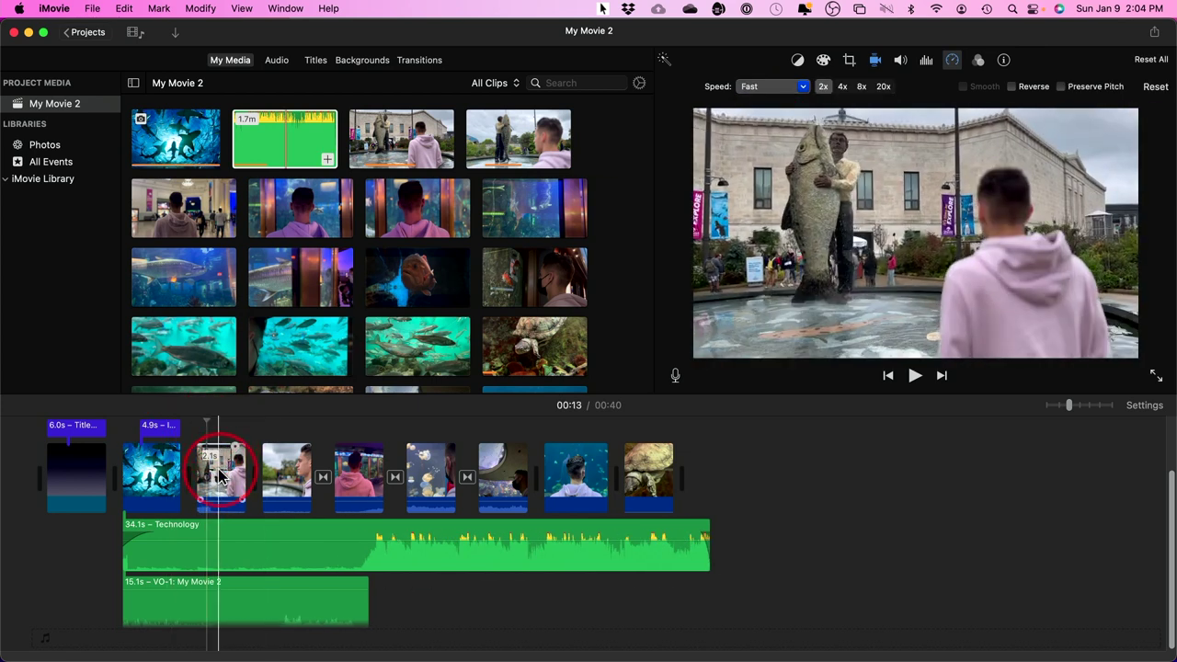
{"action": "key", "text": "space"}
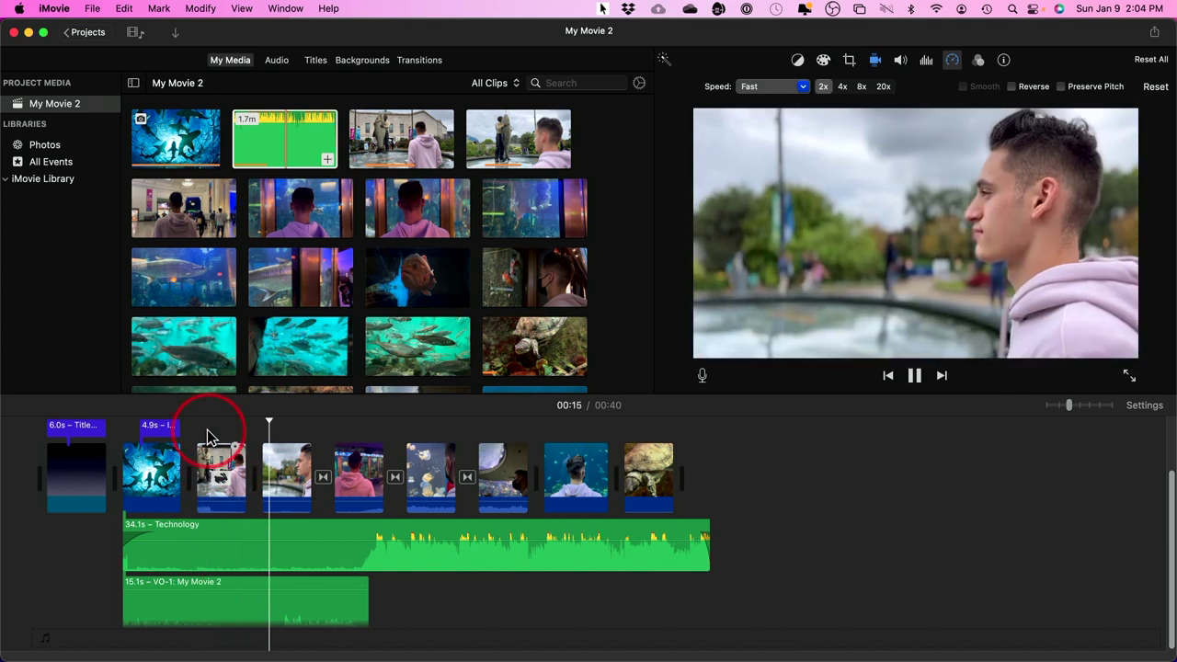
{"action": "key", "text": "space"}
- Apply the Noir clip filter to the second fountain clip
{"action": "left_click", "coordinate": [979, 60]}
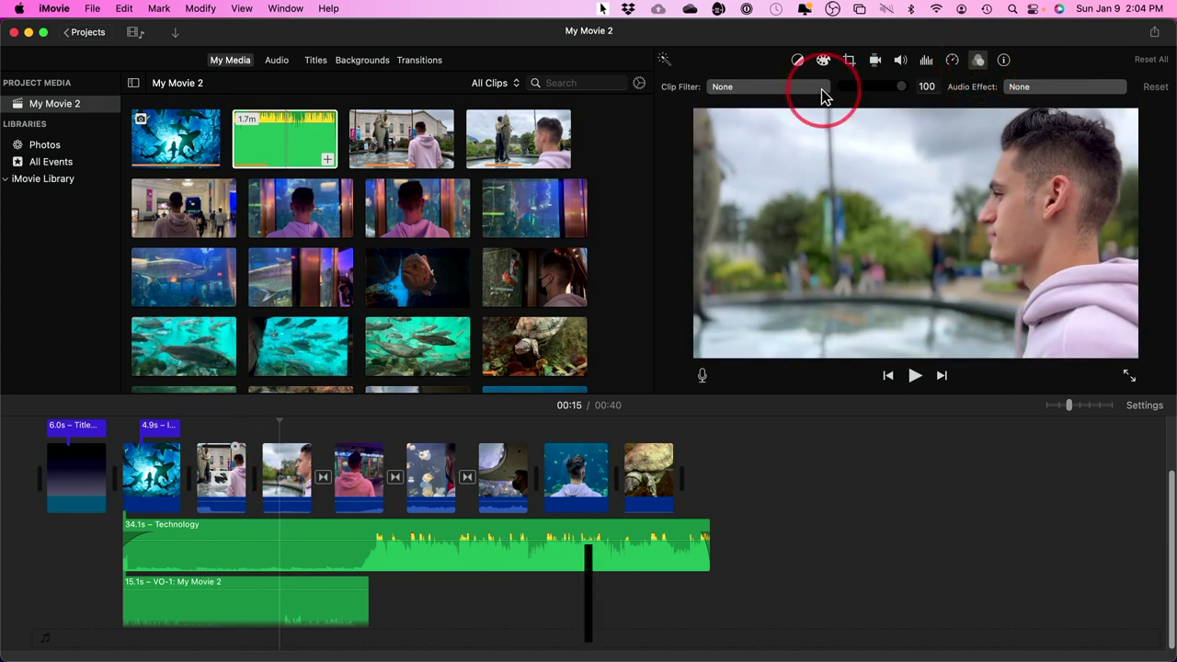
{"action": "left_click", "coordinate": [738, 89]}
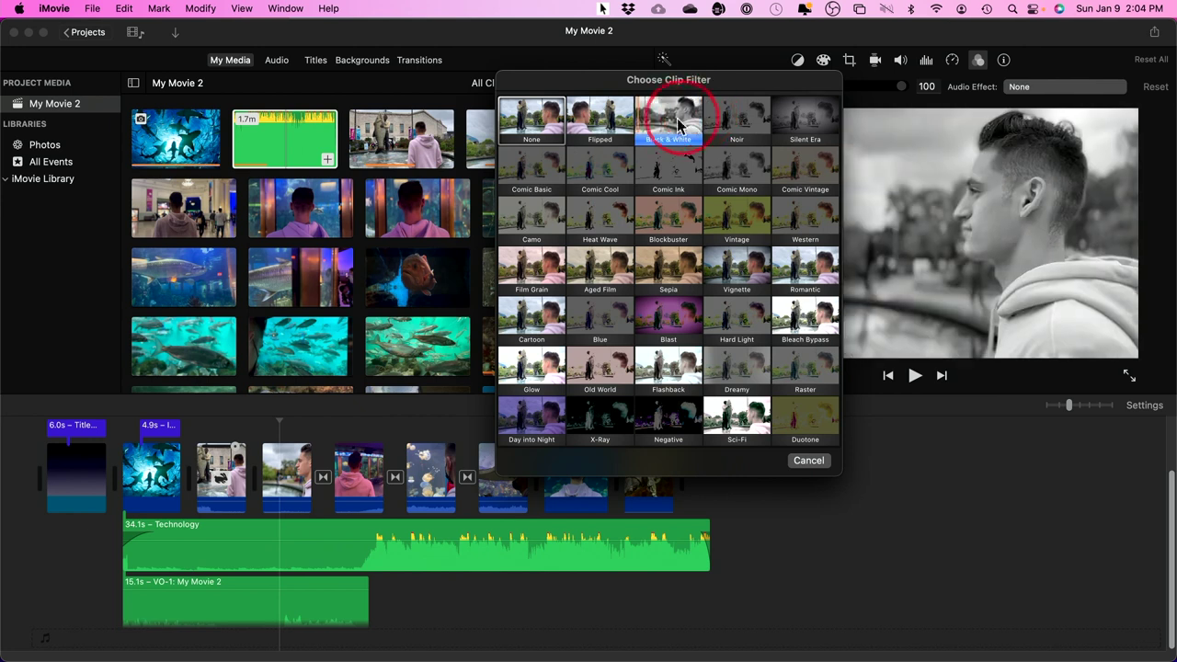
{"action": "left_click", "coordinate": [739, 126]}
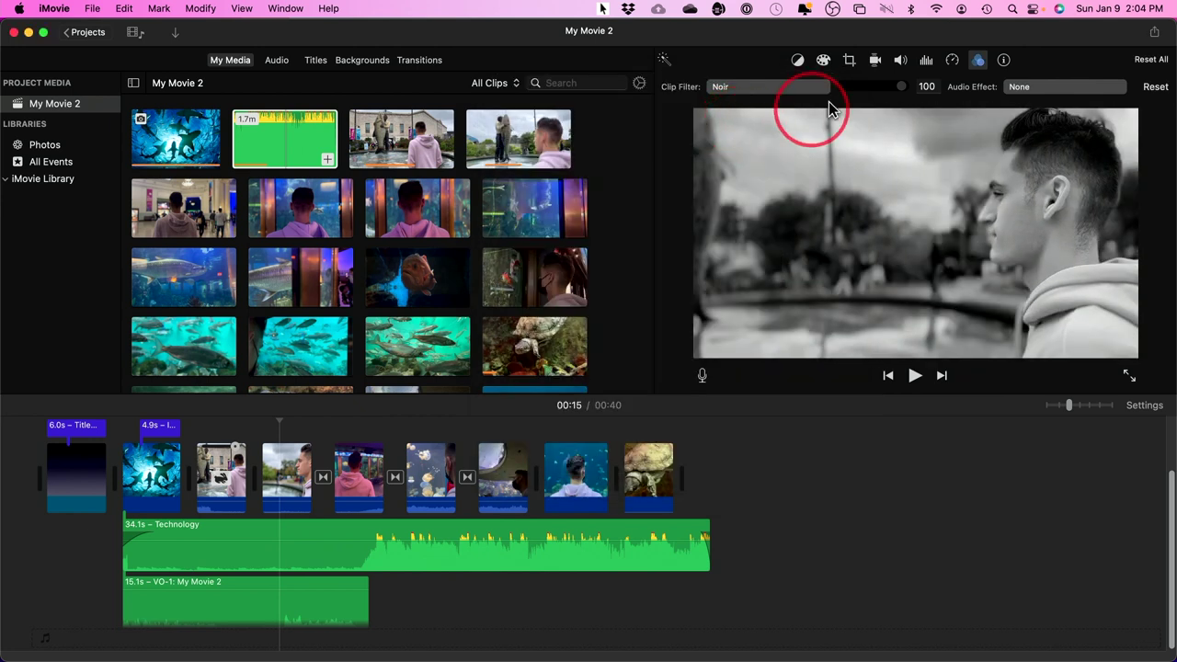
- View the second fountain clip's information and try automatic enhancement on the clip
{"action": "left_click", "coordinate": [1004, 61]}
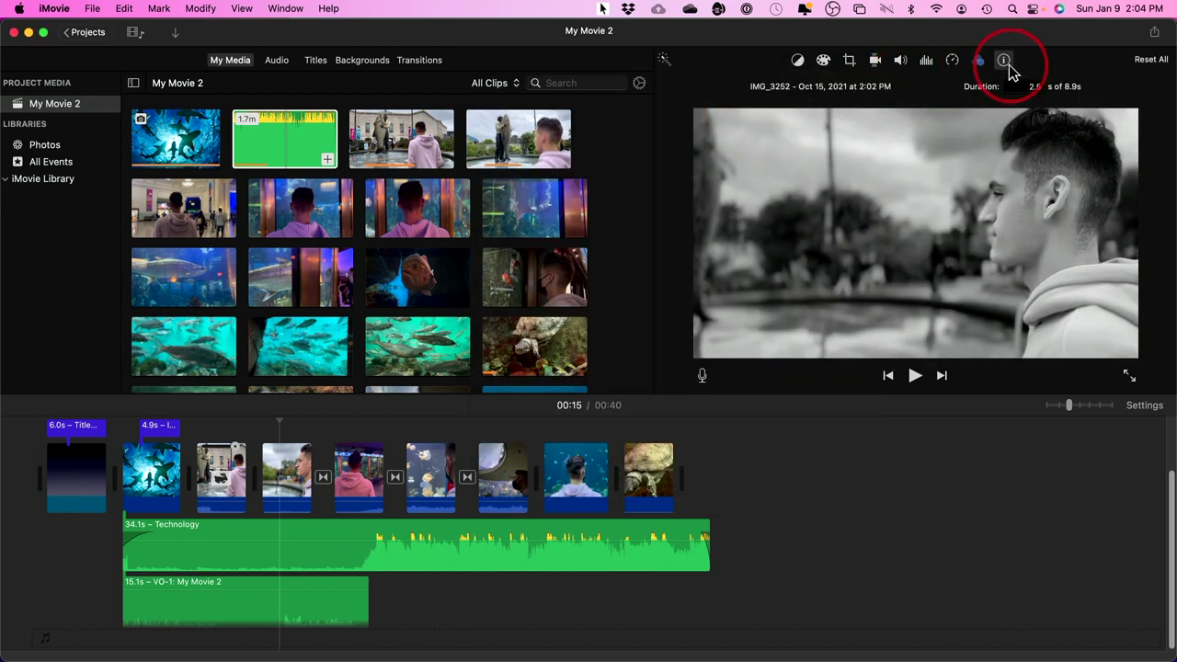
{"action": "left_click", "coordinate": [1005, 62]}
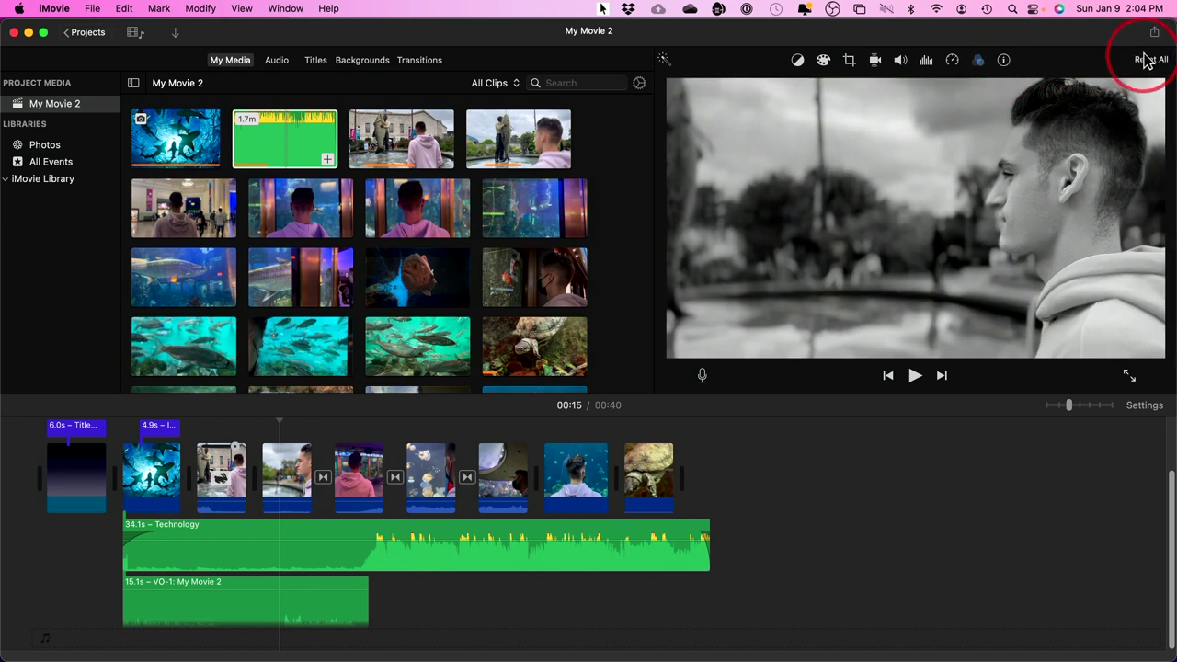
{"action": "left_click", "coordinate": [664, 61]}
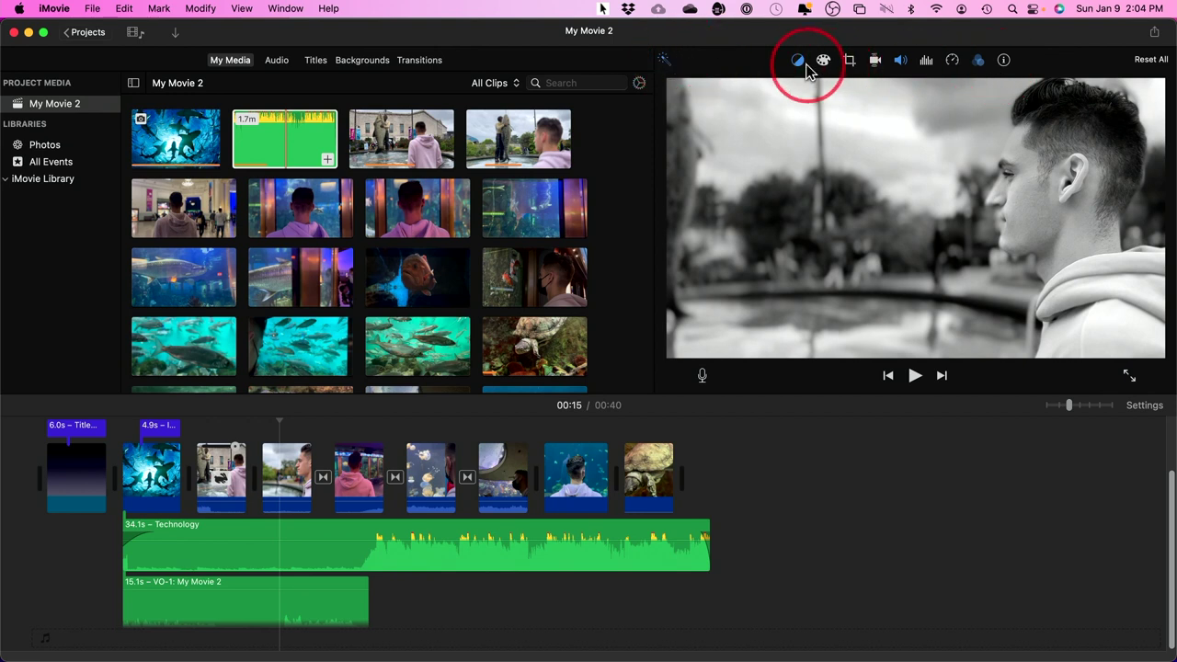
{"action": "left_click", "coordinate": [664, 62]}
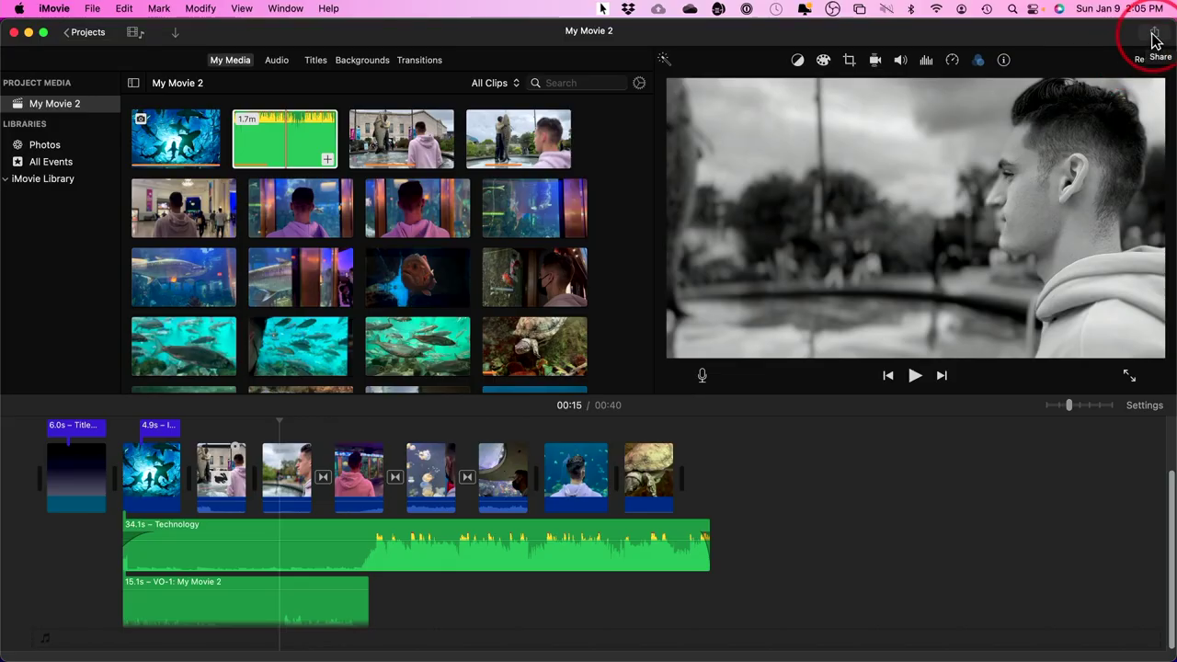
- Start exporting the movie as a file, keeping the Video and Audio format and 1080p resolution
{"action": "left_click", "coordinate": [1153, 35]}
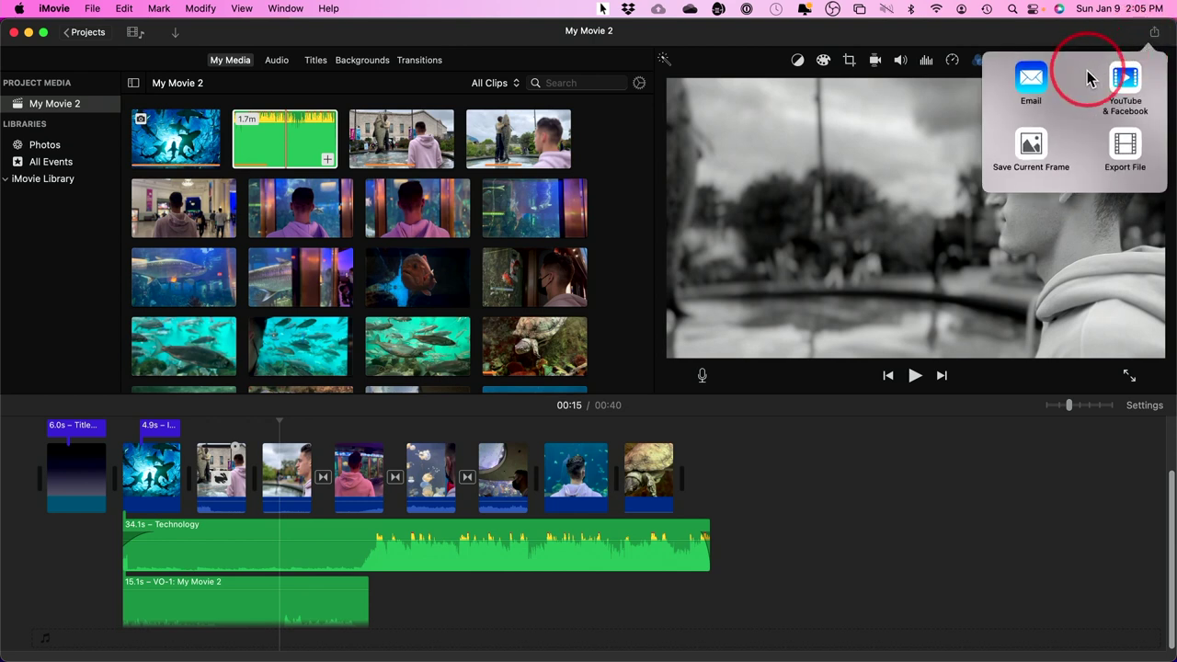
{"action": "left_click", "coordinate": [1125, 155]}
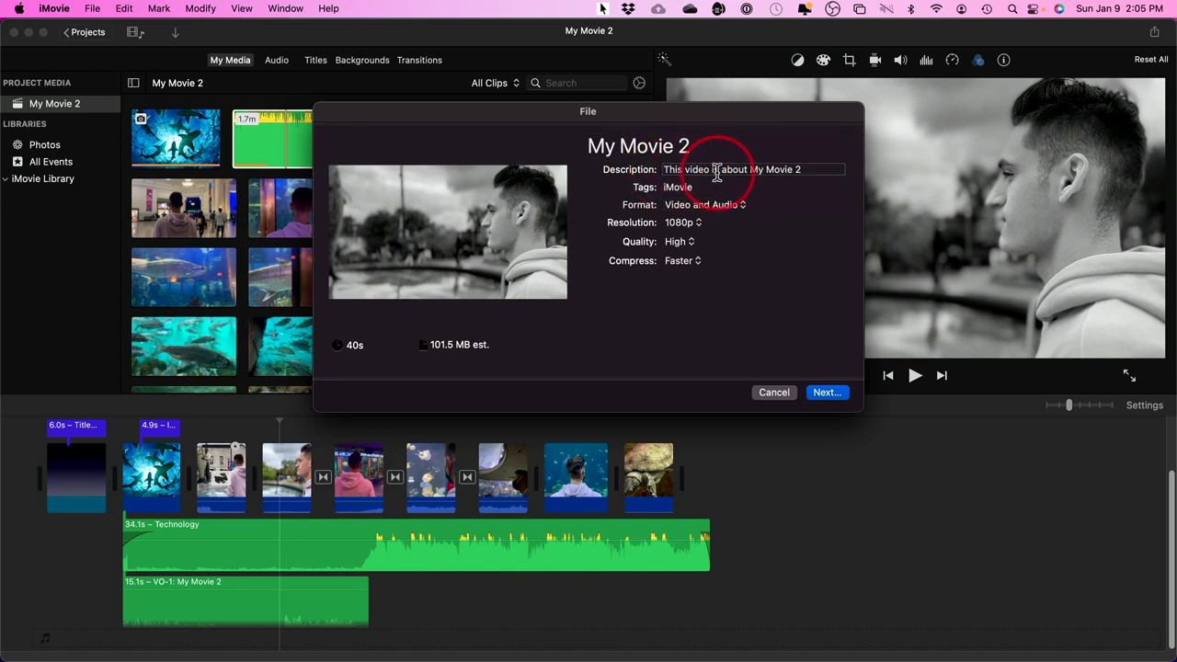
{"action": "left_click", "coordinate": [694, 188]}
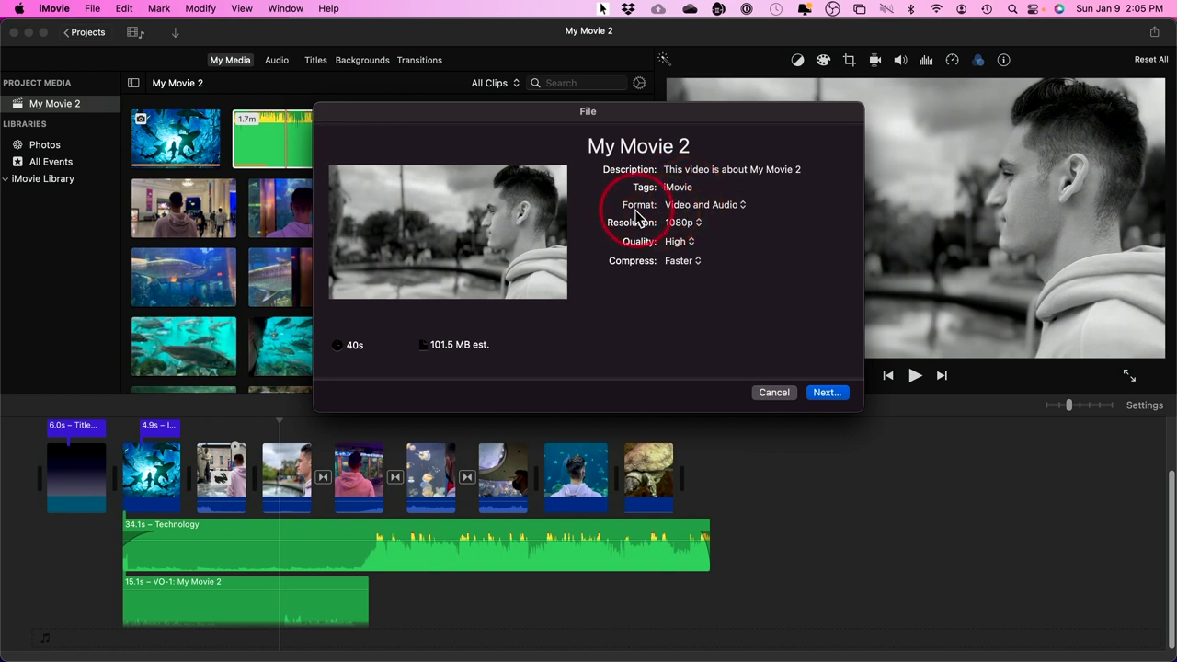
{"action": "left_click", "coordinate": [692, 206]}
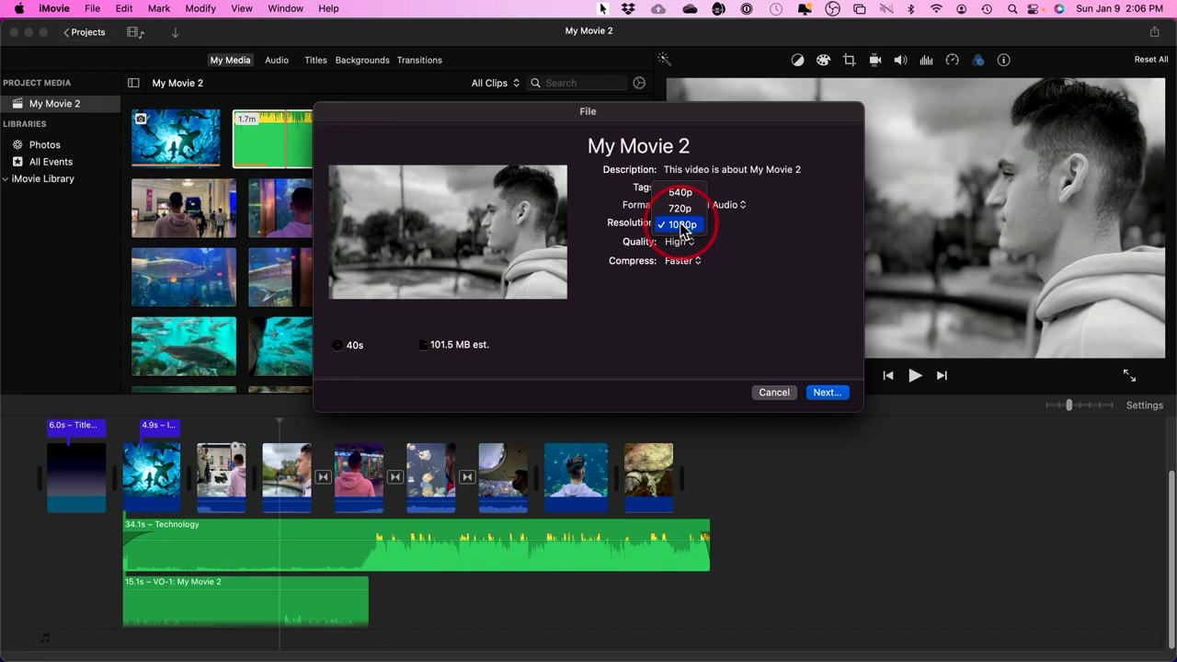
{"action": "left_click", "coordinate": [681, 225]}
{"action": "left_click", "coordinate": [681, 225]}
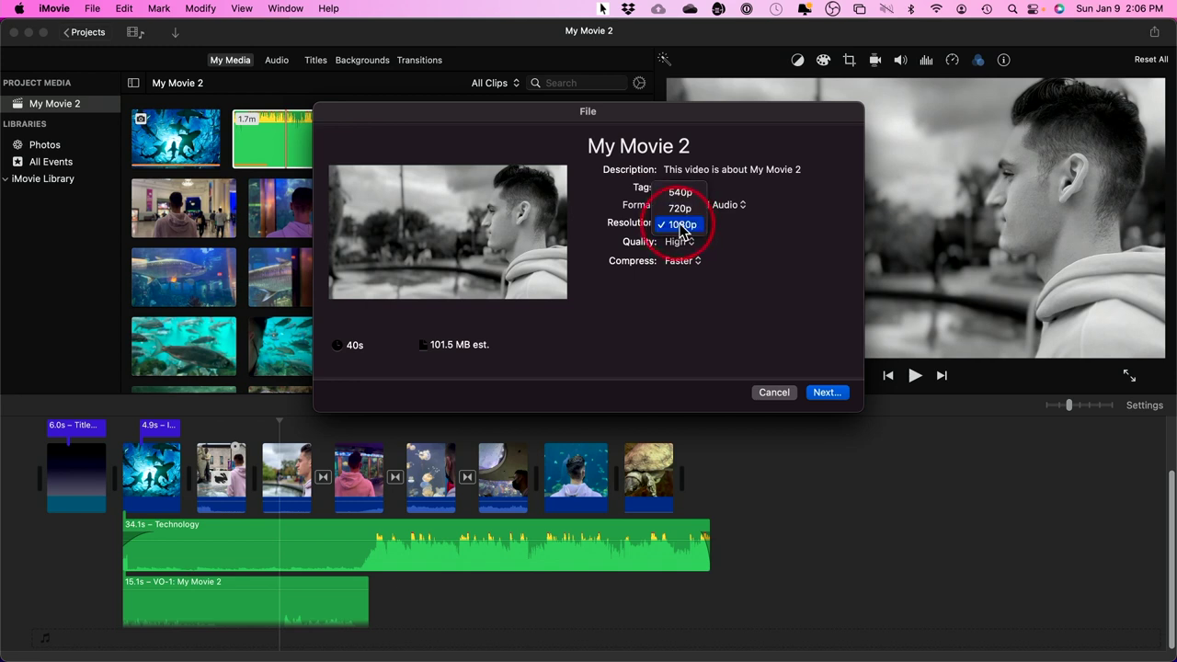
{"action": "left_click", "coordinate": [703, 224]}
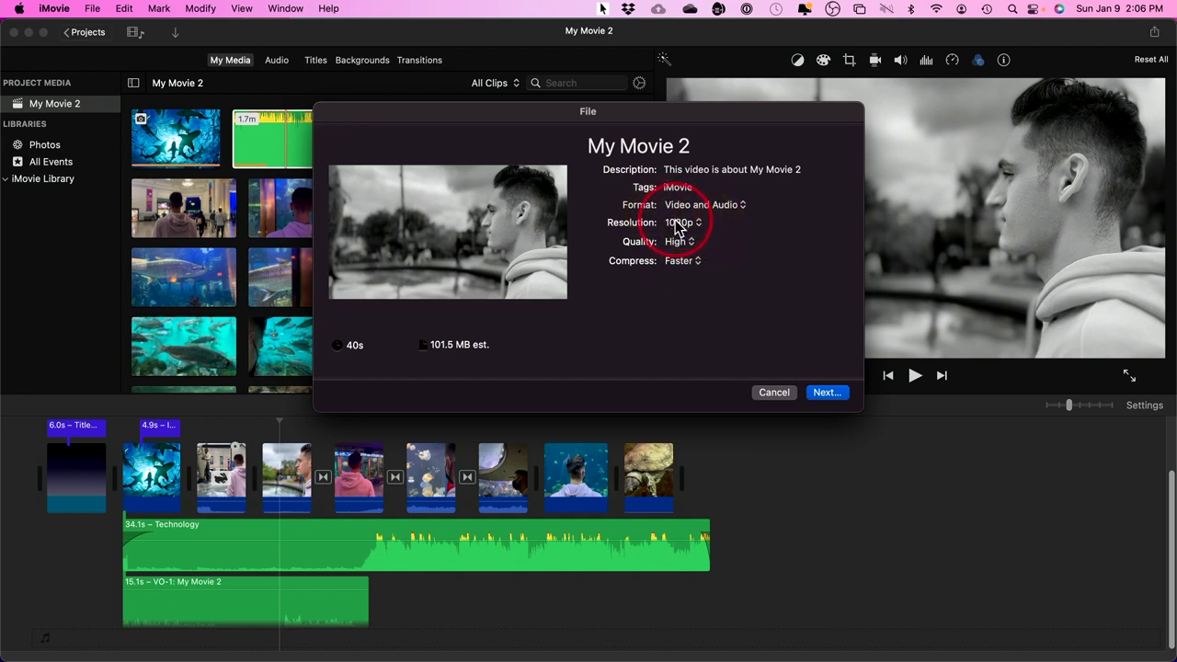
- Keep the export quality at High and set the compression to Better Quality
{"action": "left_click", "coordinate": [681, 245]}
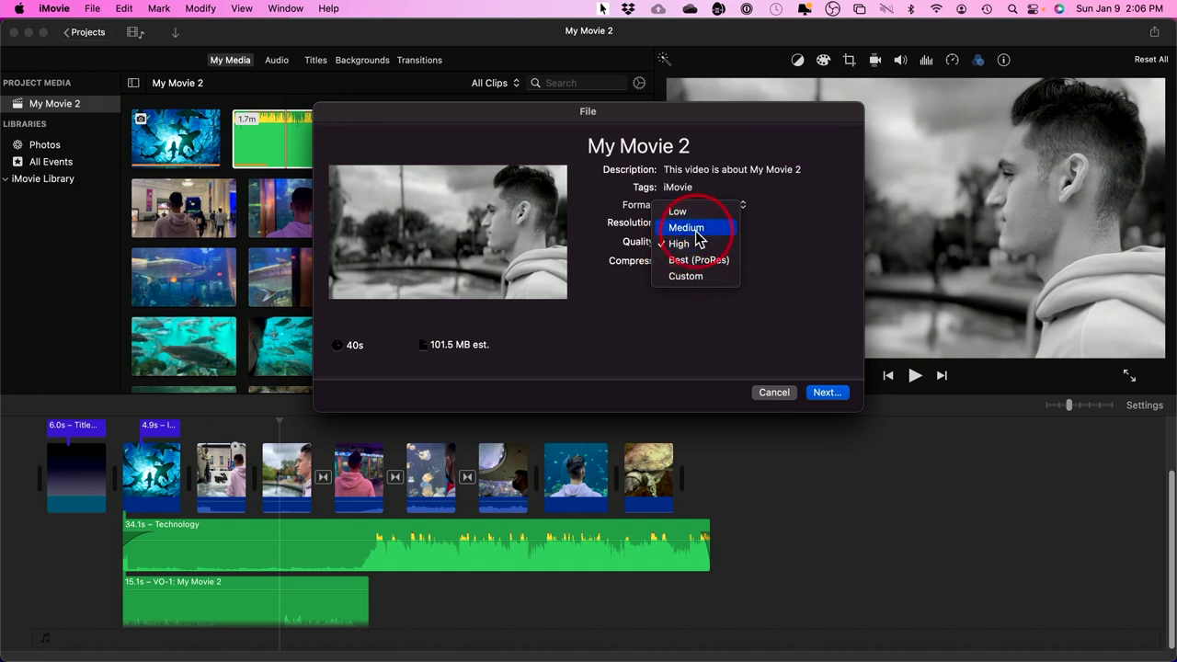
{"action": "left_click", "coordinate": [697, 244]}
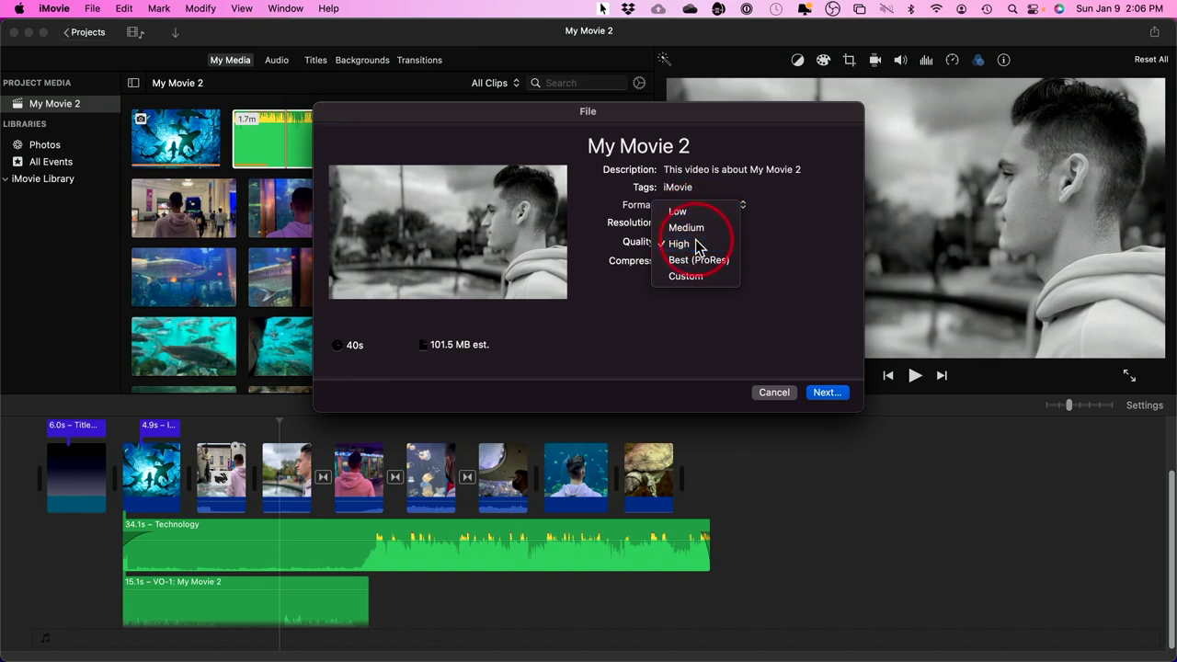
{"action": "left_click", "coordinate": [682, 263]}
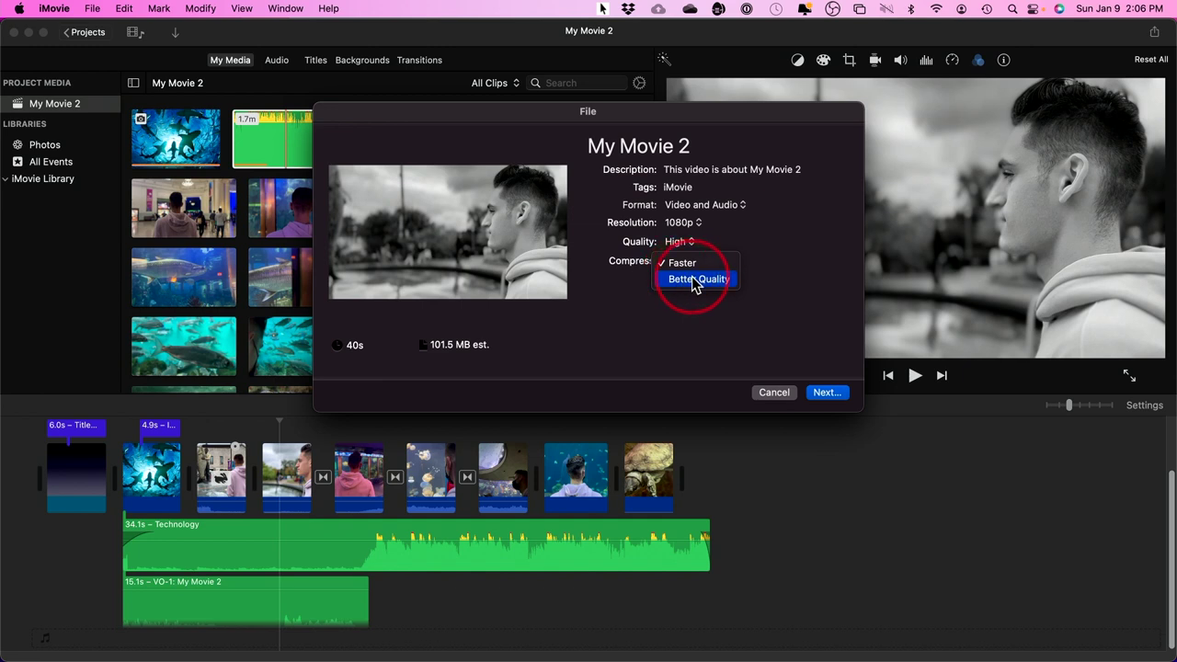
{"action": "left_click", "coordinate": [692, 276]}
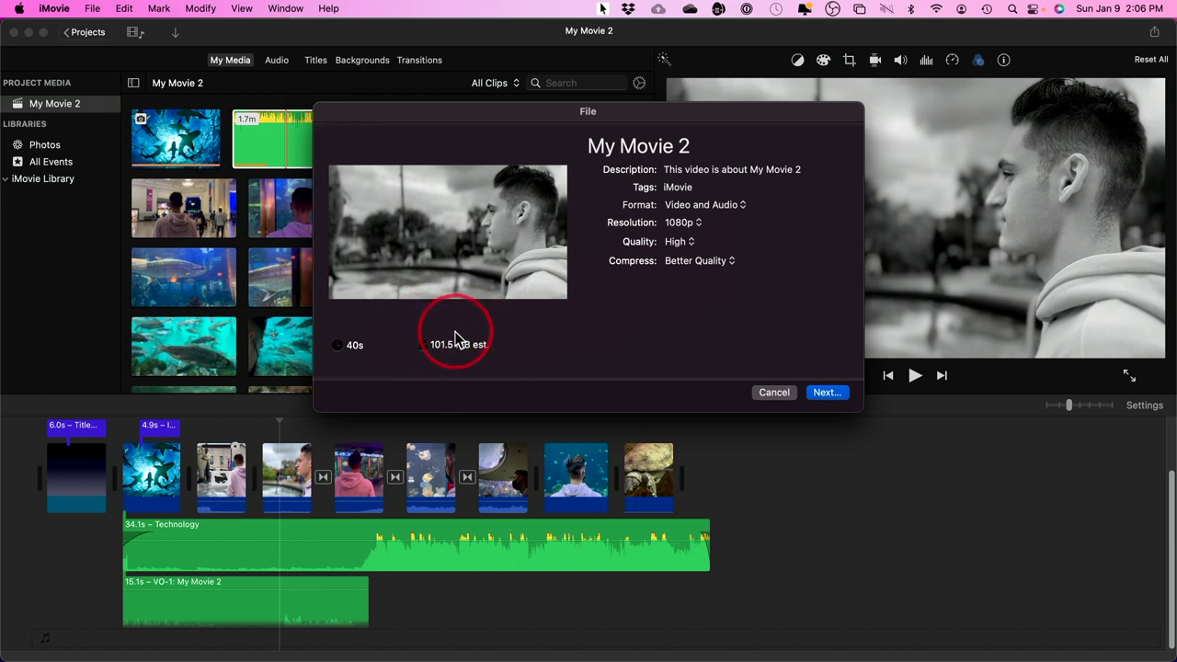
- Compare the estimated file size at Medium and Best (ProRes) quality, and return the export quality to High
{"action": "mouse_move", "coordinate": [446, 354]}
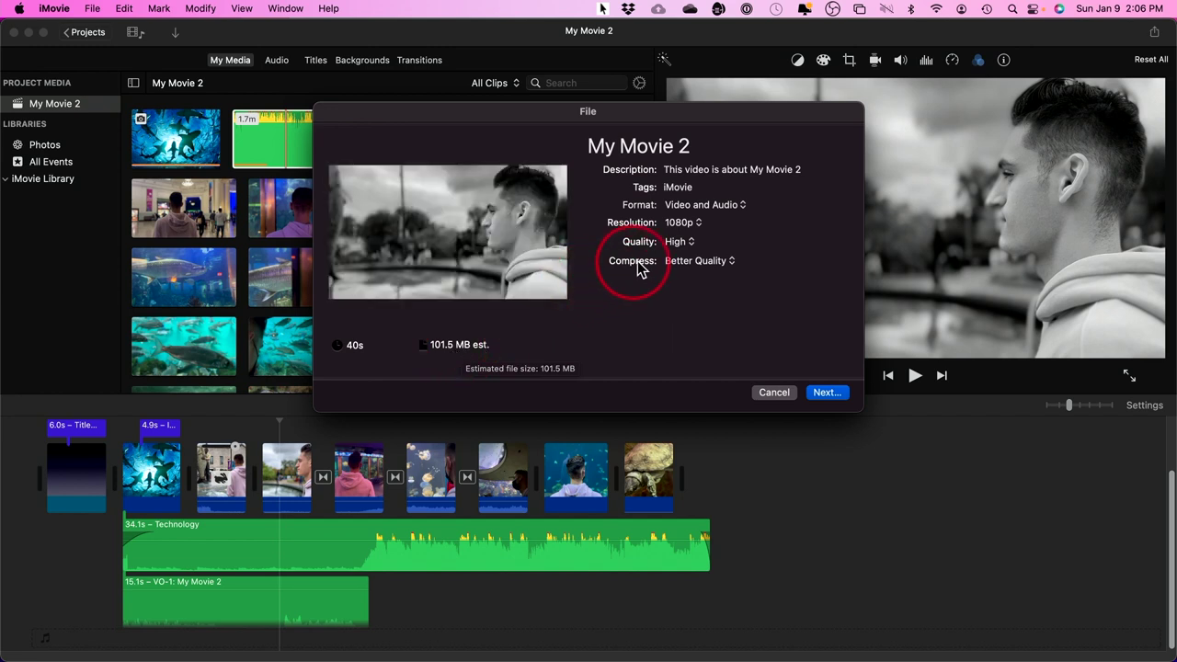
{"action": "left_click", "coordinate": [679, 242]}
{"action": "left_click", "coordinate": [682, 228]}
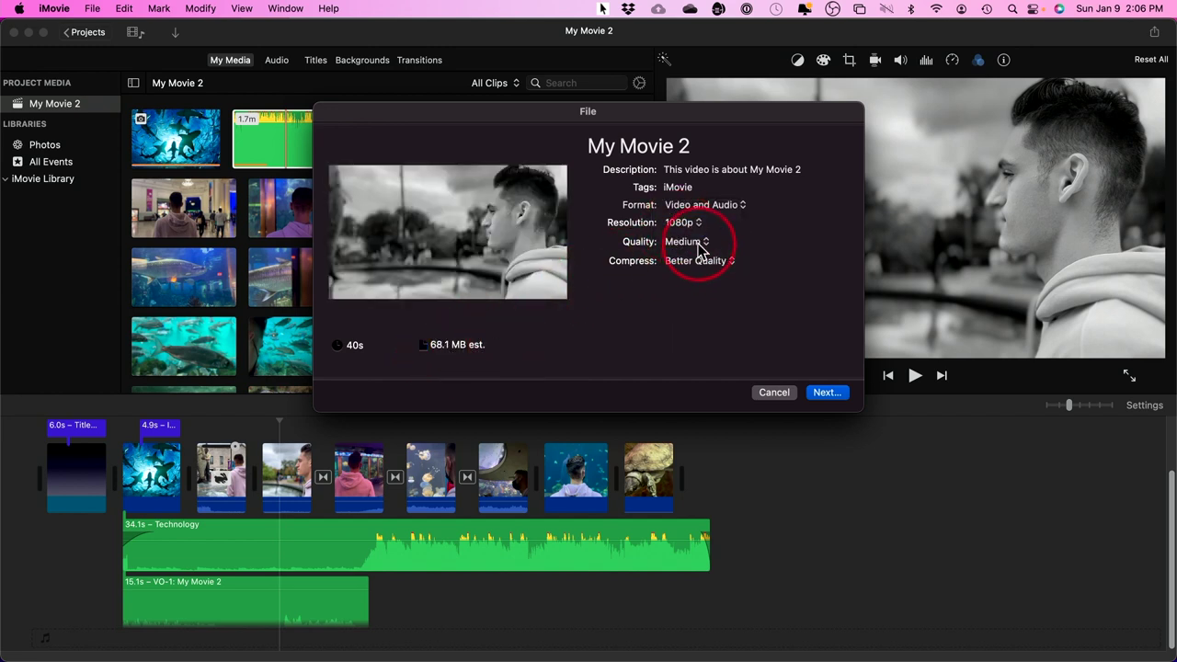
{"action": "left_click", "coordinate": [688, 242]}
{"action": "left_click", "coordinate": [694, 276]}
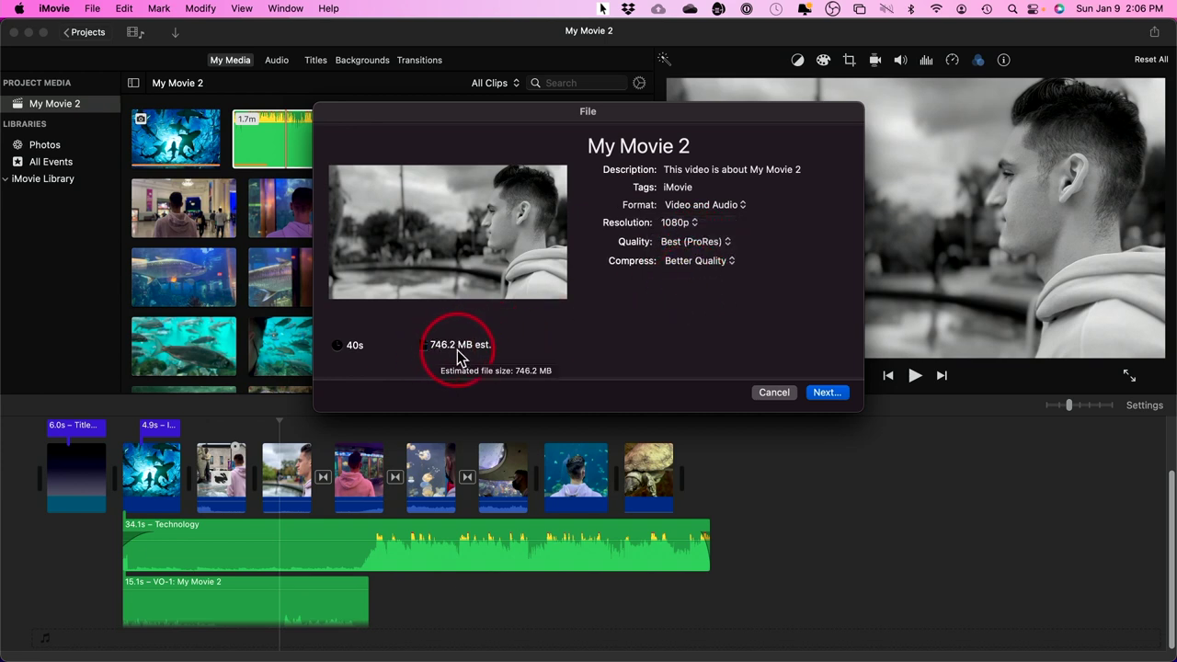
{"action": "left_click", "coordinate": [692, 242]}
{"action": "left_click", "coordinate": [680, 229]}
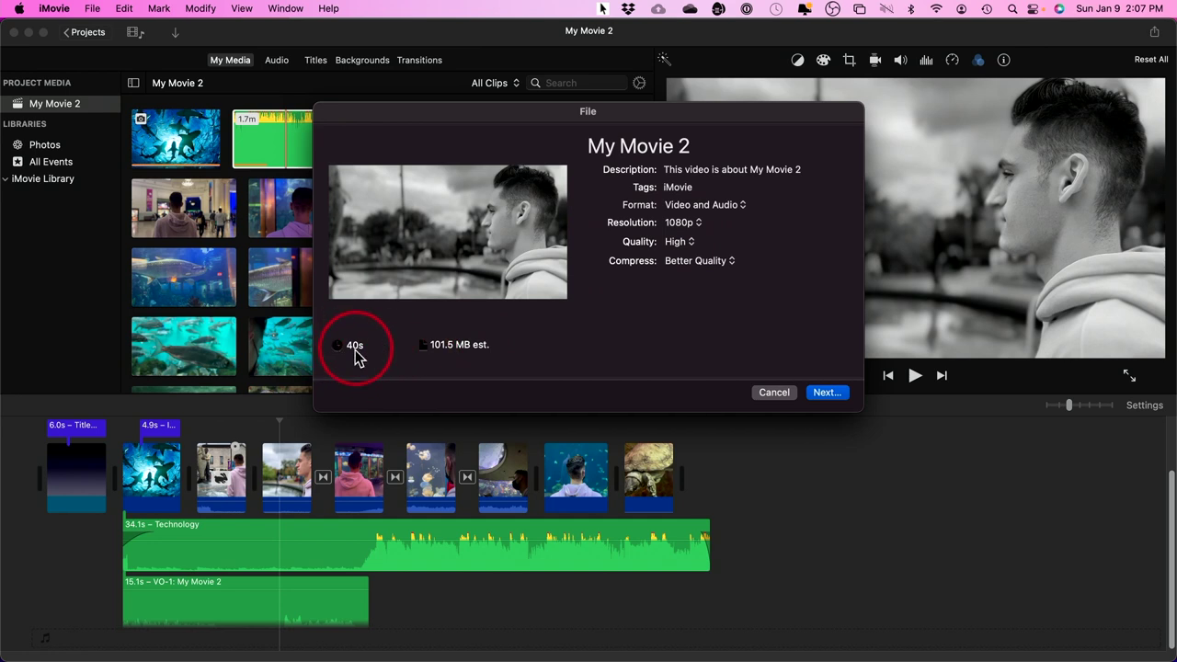
- Save the exported movie to the Desktop under the file name "imovie tutorial"
{"action": "left_click", "coordinate": [824, 393]}
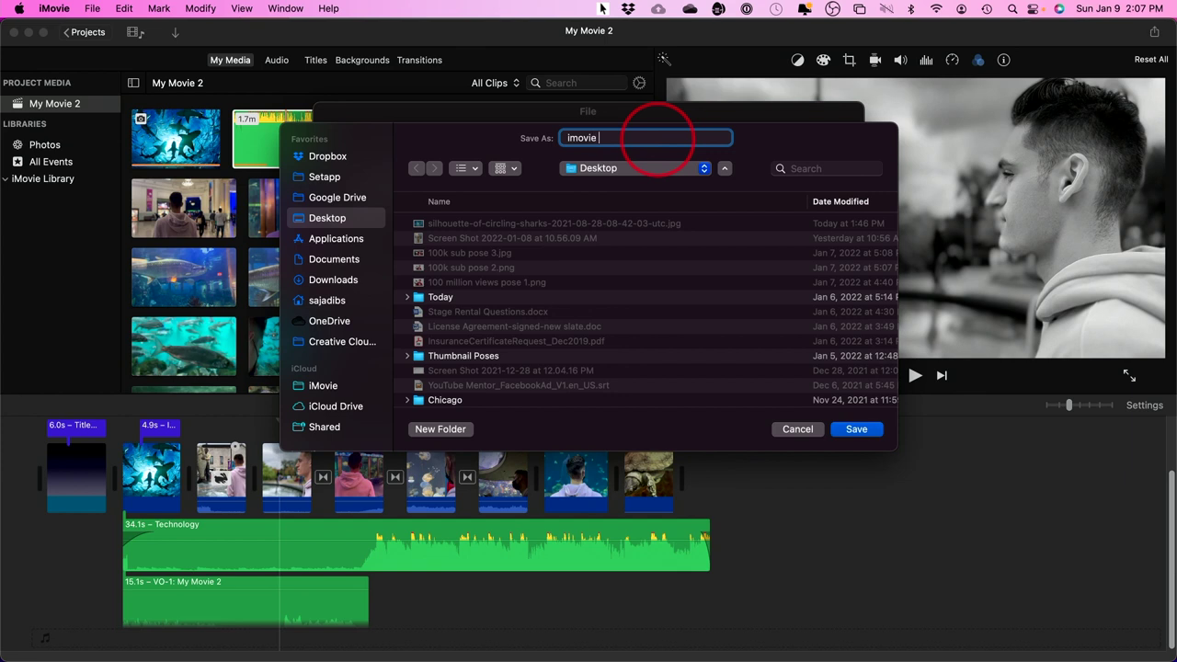
{"action": "type", "text": "imovie tutorial"}
{"action": "left_click", "coordinate": [856, 428]}
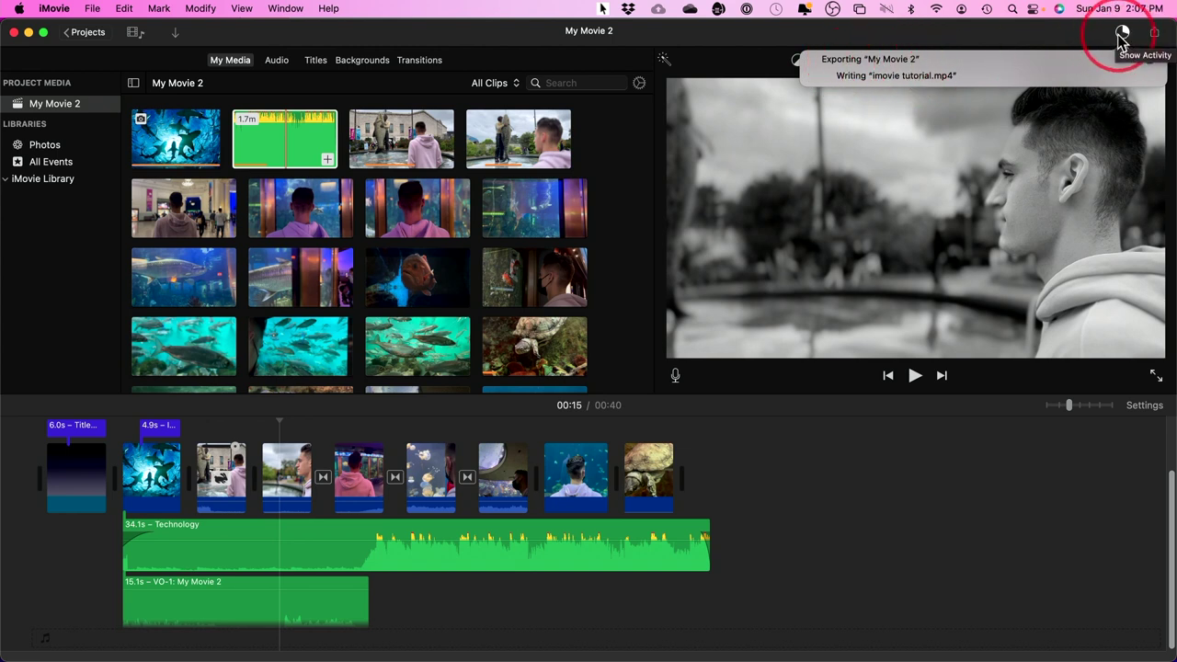
- Leave the editor for the projects overview, naming the project "imovie tutorial"
{"action": "left_click", "coordinate": [77, 33]}
{"action": "left_click", "coordinate": [515, 318]}
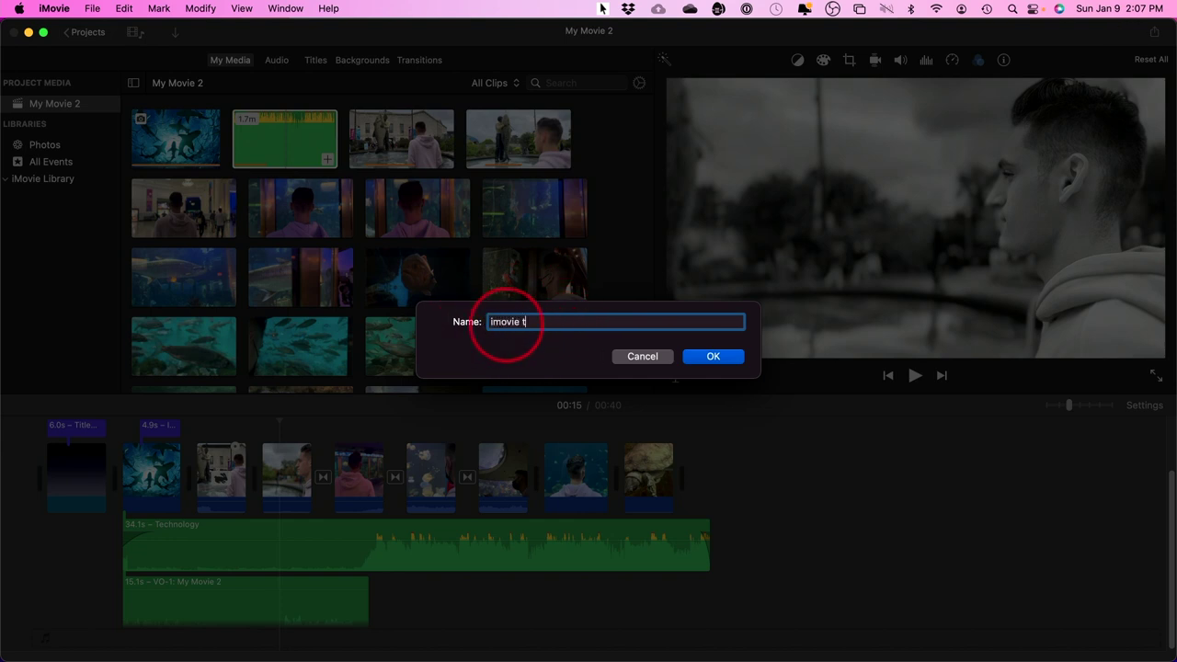
{"action": "left_click", "coordinate": [701, 356]}
- Reopen the imovie tutorial project and delete the transition between the pink-hoodie aquarium clip and the jellyfish clip
{"action": "mouse_move", "coordinate": [385, 312]}
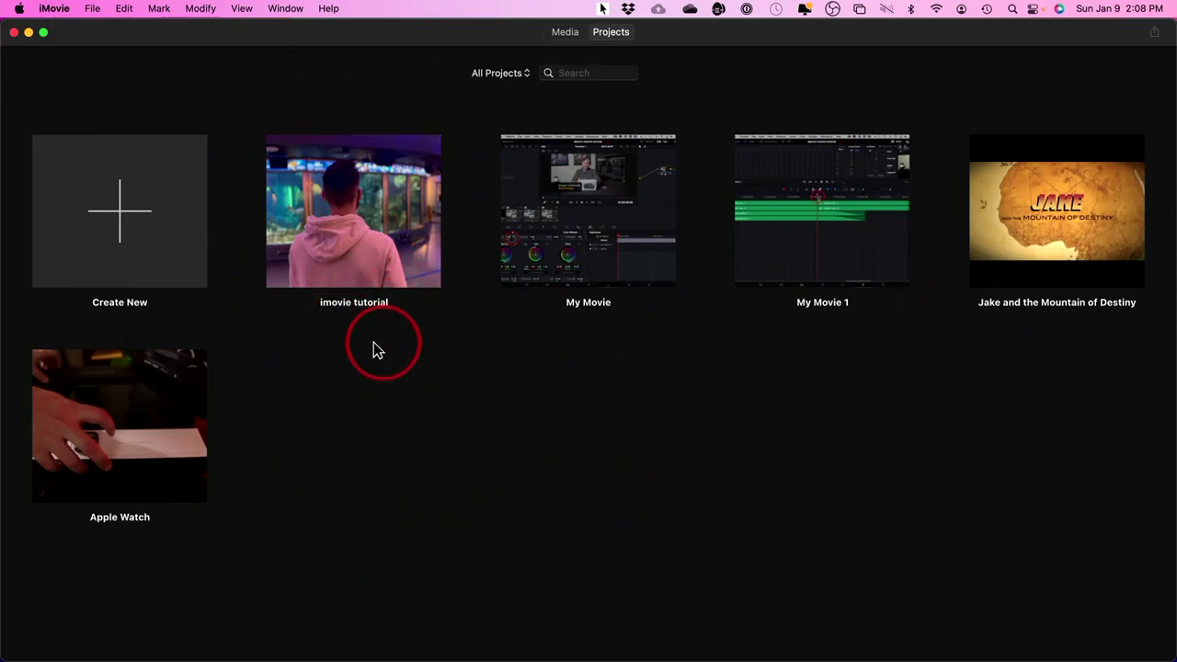
{"action": "double_click", "coordinate": [347, 219]}
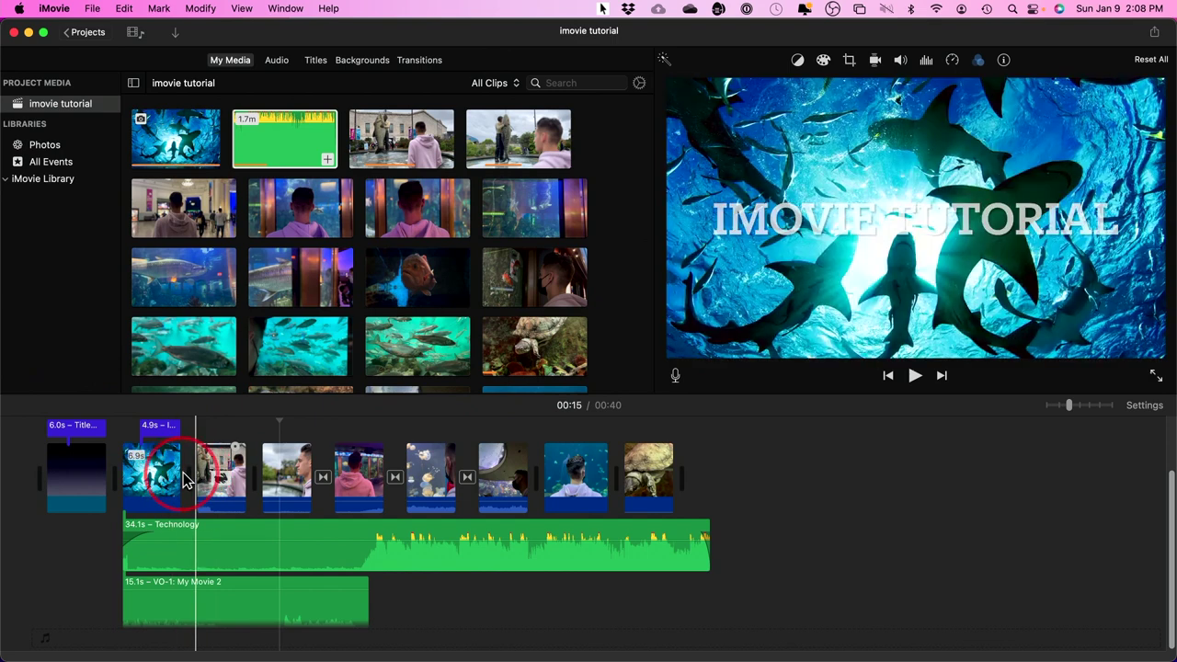
{"action": "left_click", "coordinate": [397, 479]}
{"action": "key", "text": "Delete"}
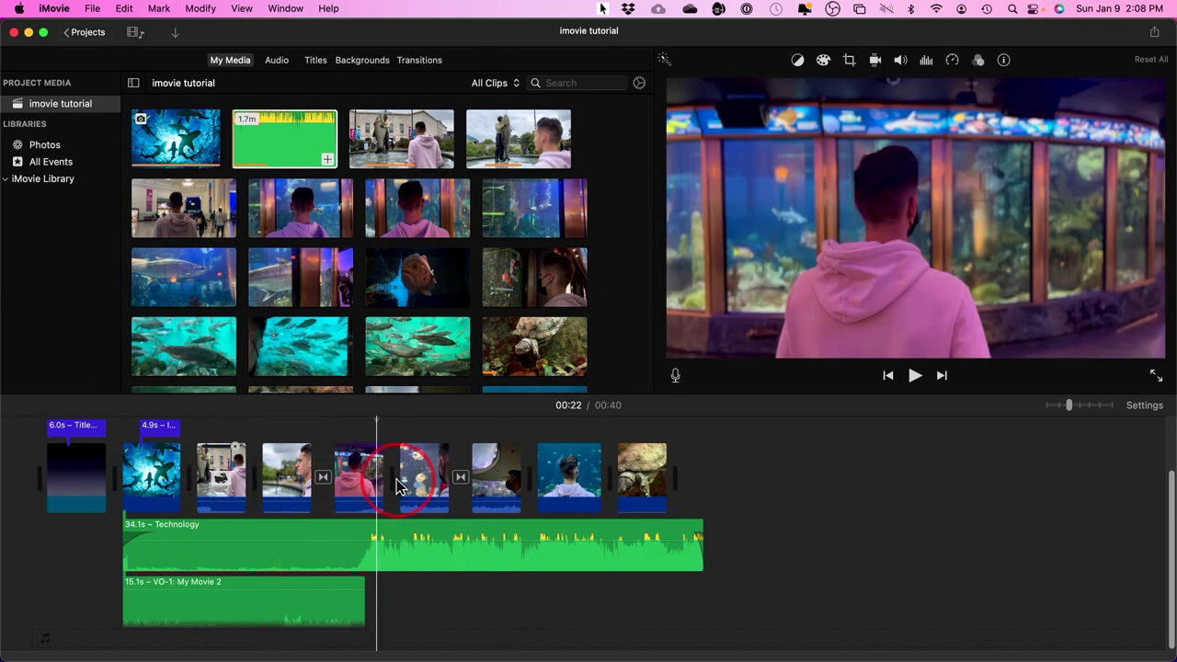
- Switch to Finder and preview imovie tutorial.mp4 on the Desktop, skipping ahead to the fountain clip before closing the preview
{"action": "left_click", "coordinate": [484, 275]}
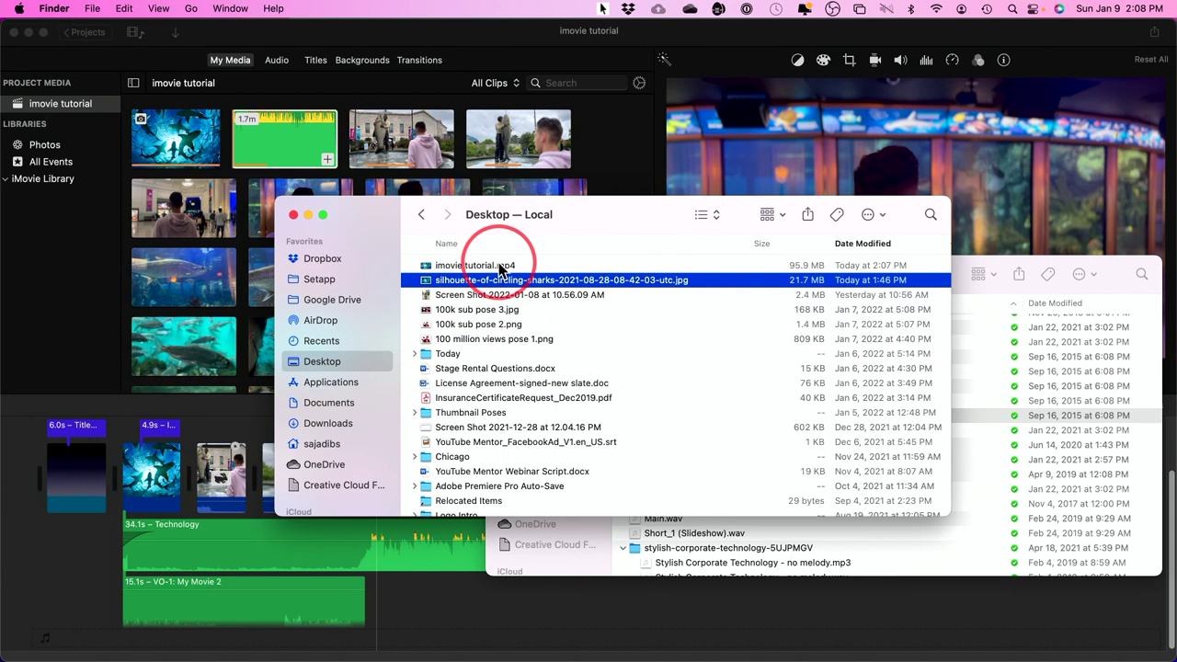
{"action": "left_click", "coordinate": [500, 266]}
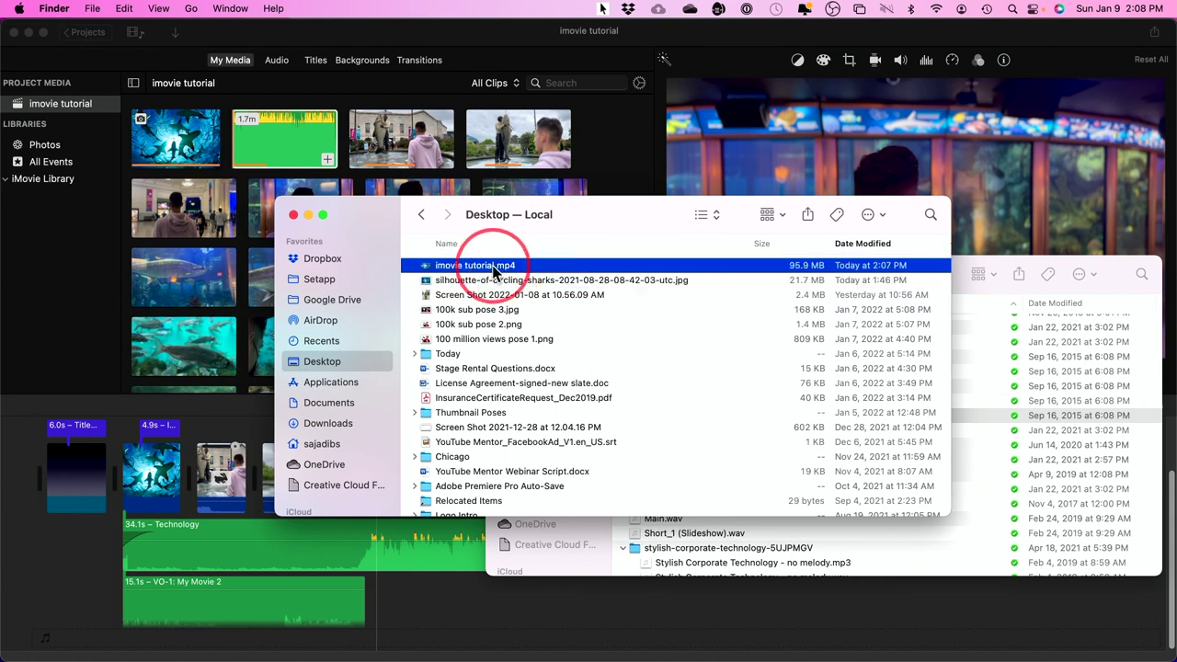
{"action": "key", "text": "space"}
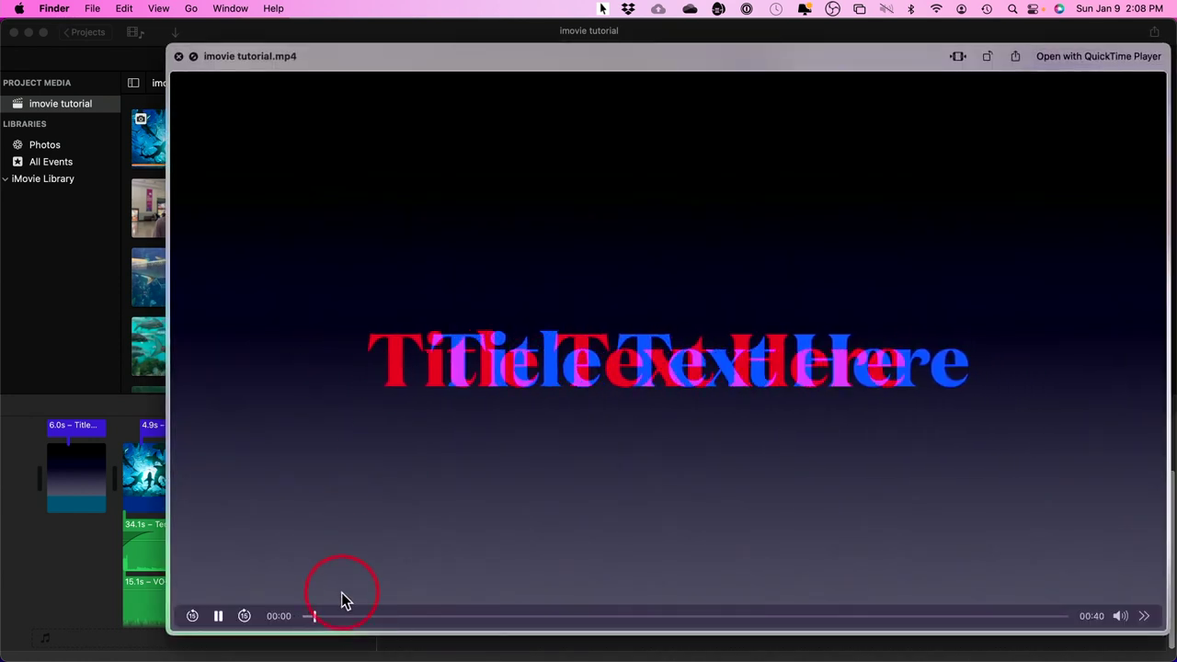
{"action": "left_click_drag", "start_coordinate": [398, 618], "coordinate": [579, 263]}
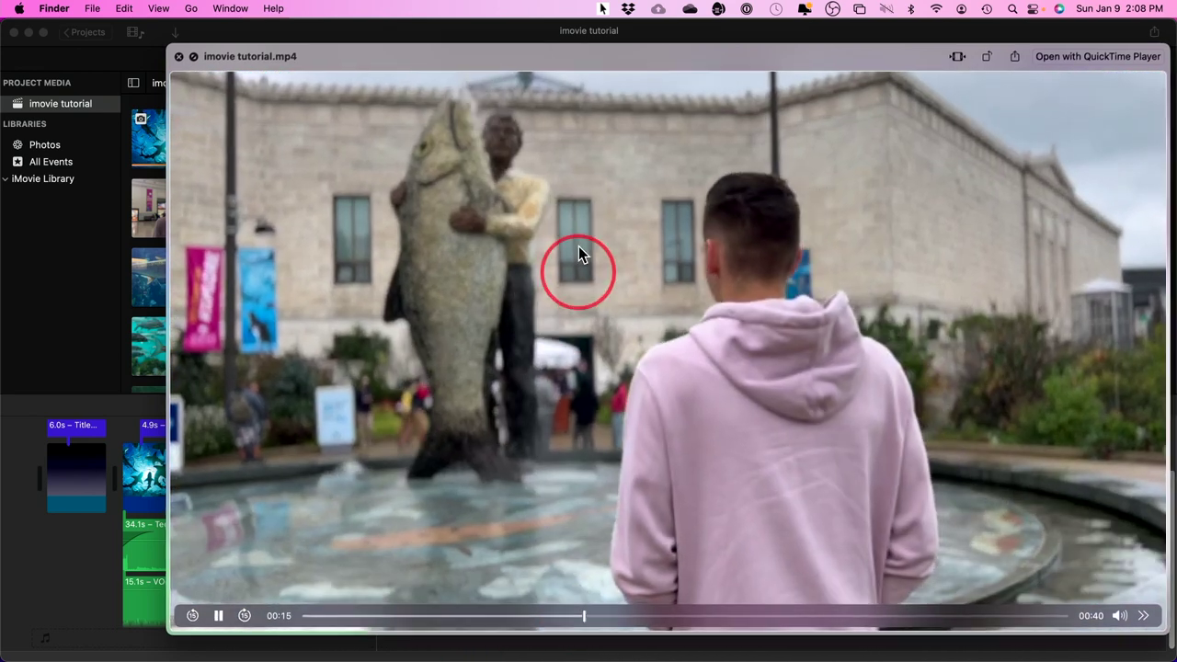
{"action": "key", "text": "space"}
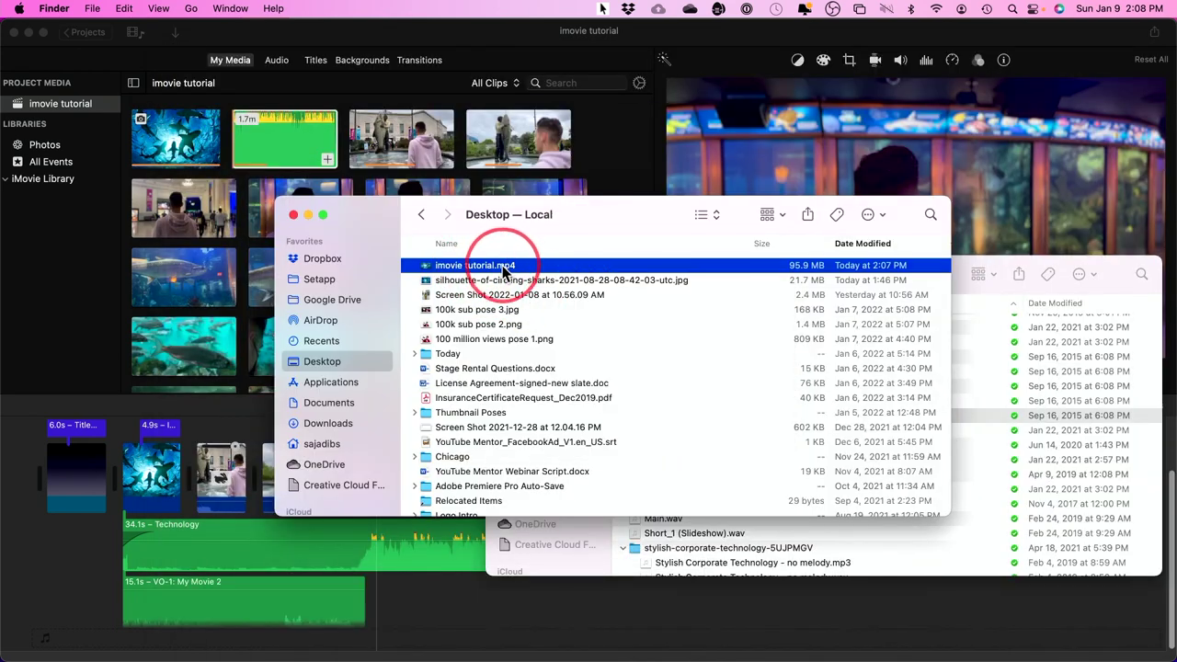